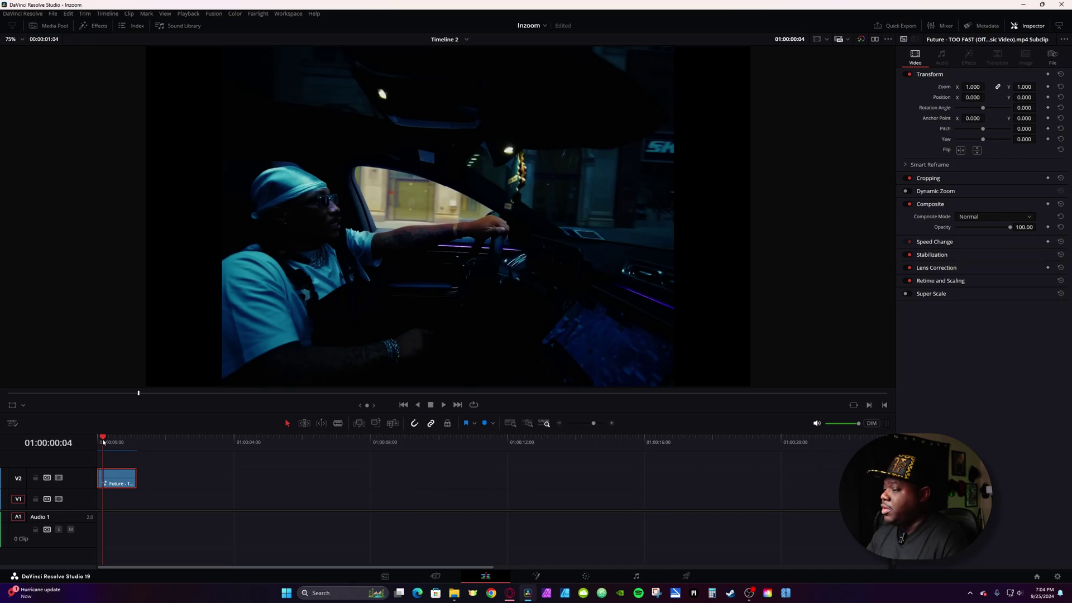
Scrub to the freeze point and step back two frames to about 01:00:01:02.
left_click_drag(103, 442, 131, 442)
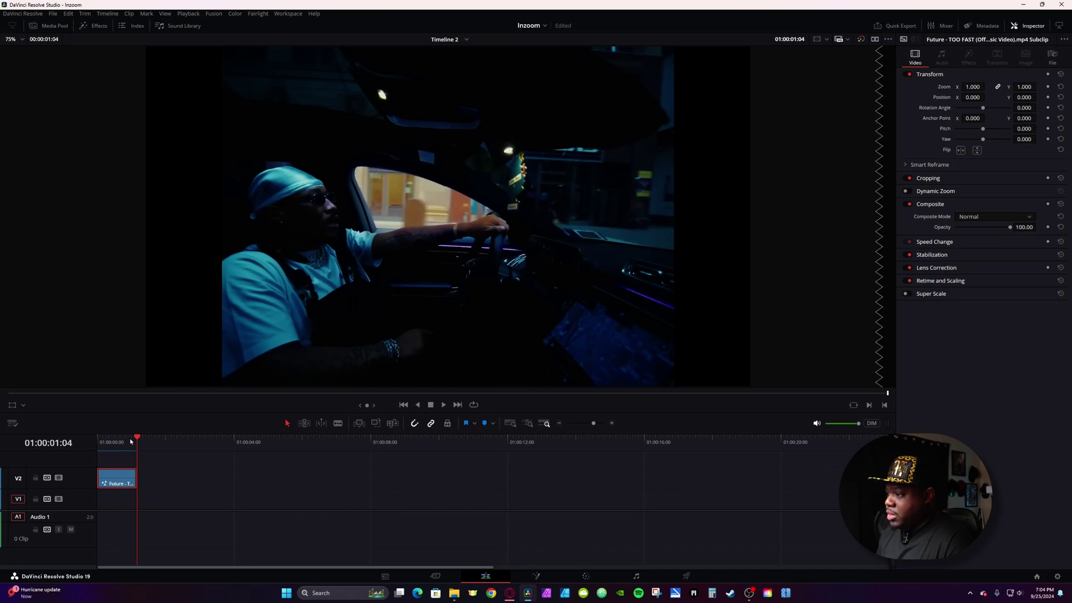
key("Left")
key("Left")
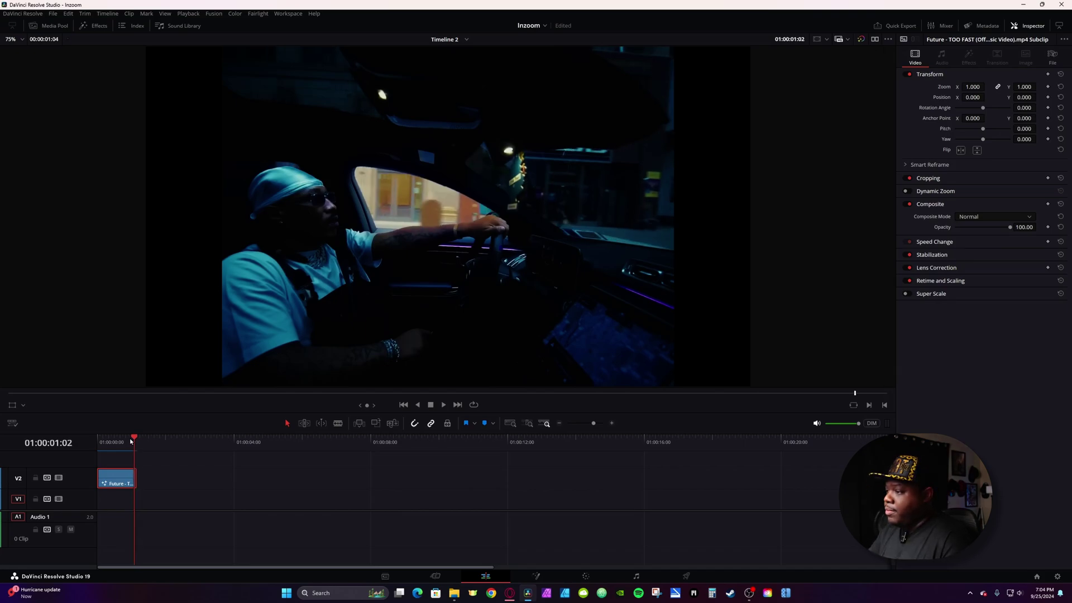
Turn the V2 clip into a freeze frame in Change Clip Speed.
key("r")
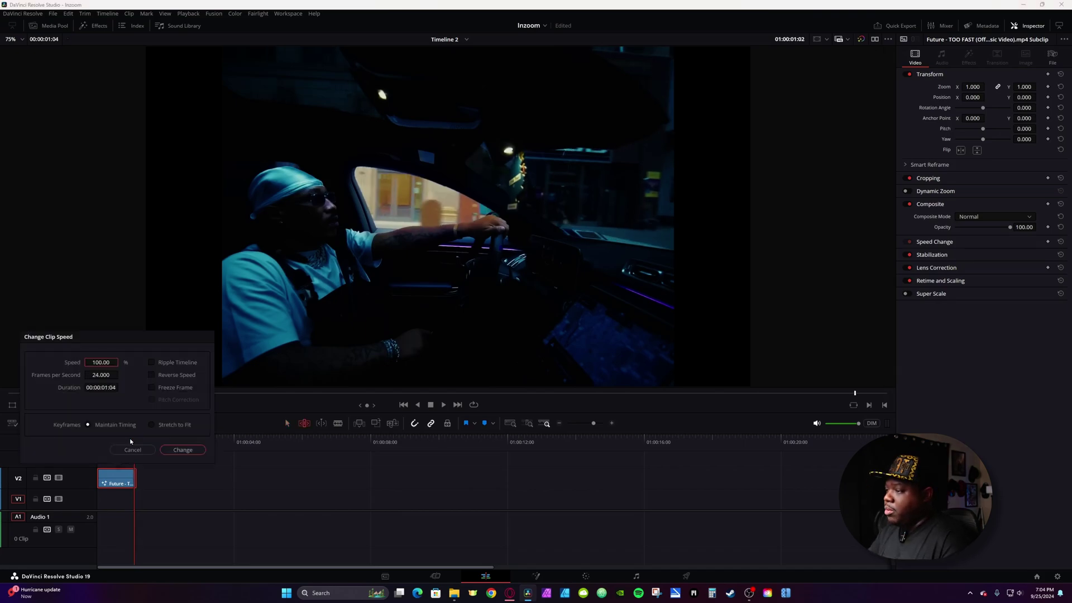
left_click(151, 387)
key("Return")
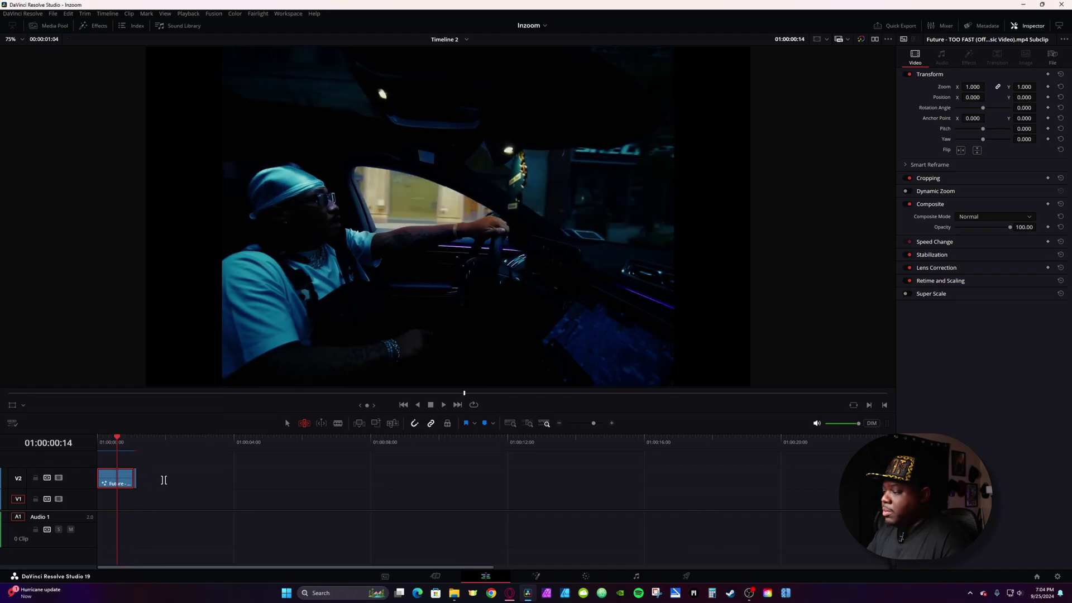
scroll(164, 480, "up", 5)
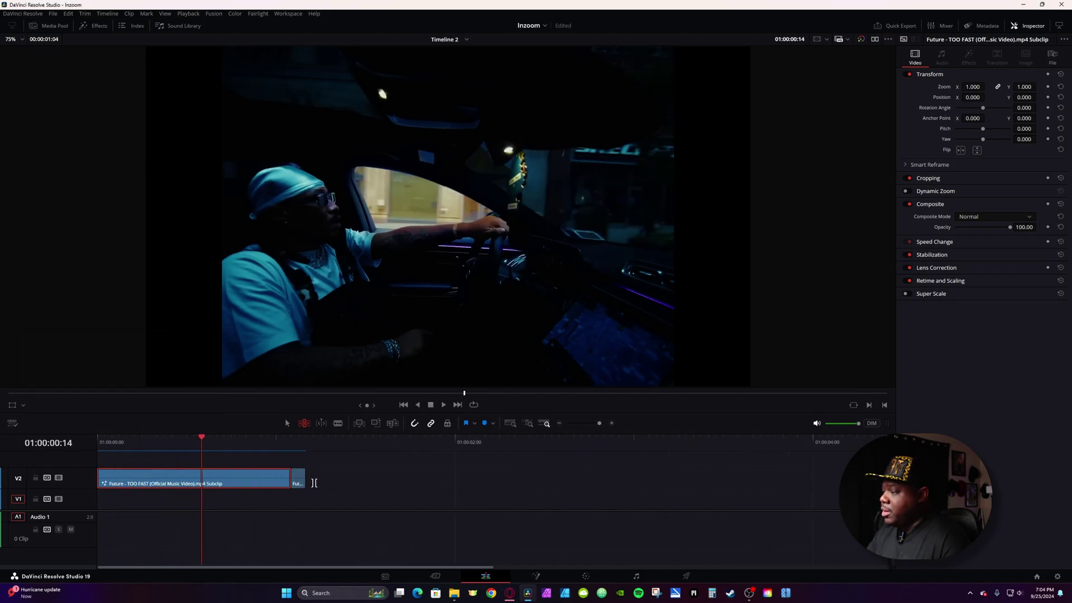
Set the freeze clip's duration to the 1-second preset.
left_click(299, 484)
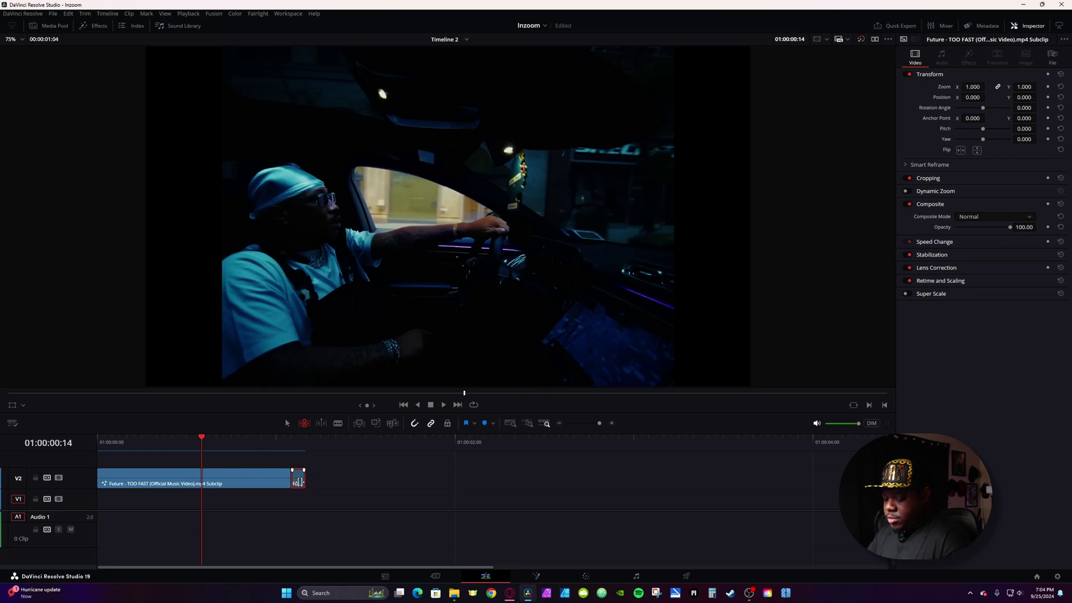
key("ctrl+d")
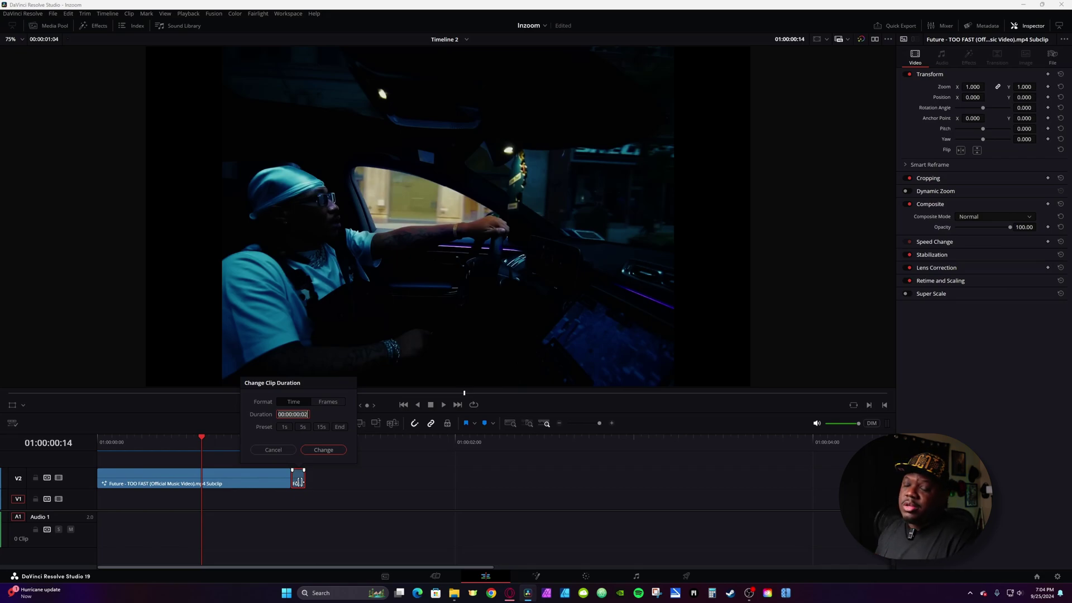
left_click(284, 426)
left_click(323, 449)
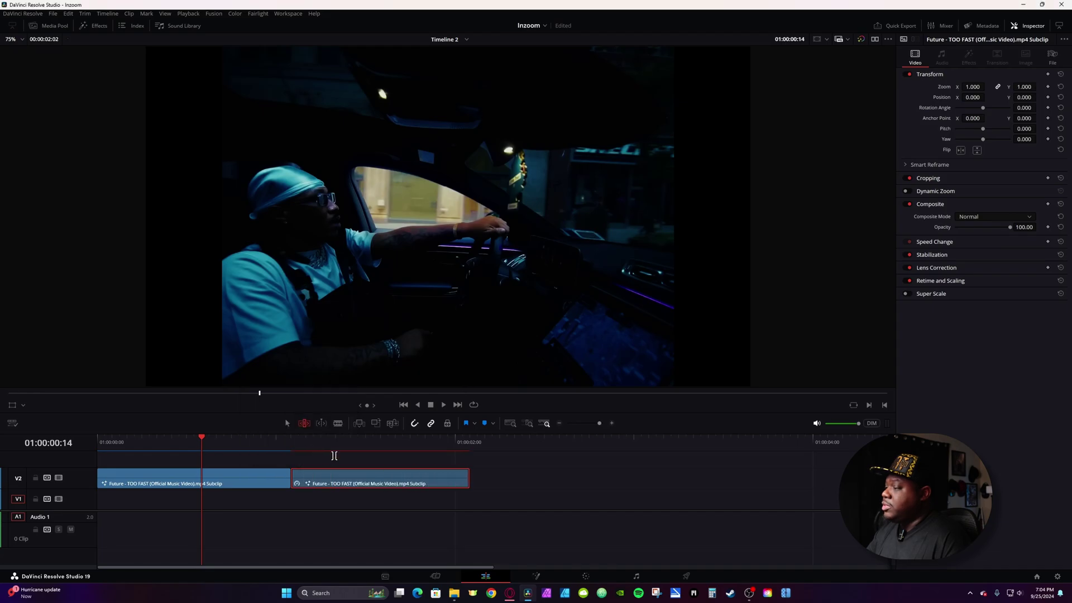
Place the playhead on the freeze clip and open it on the Fusion page.
left_click(298, 444)
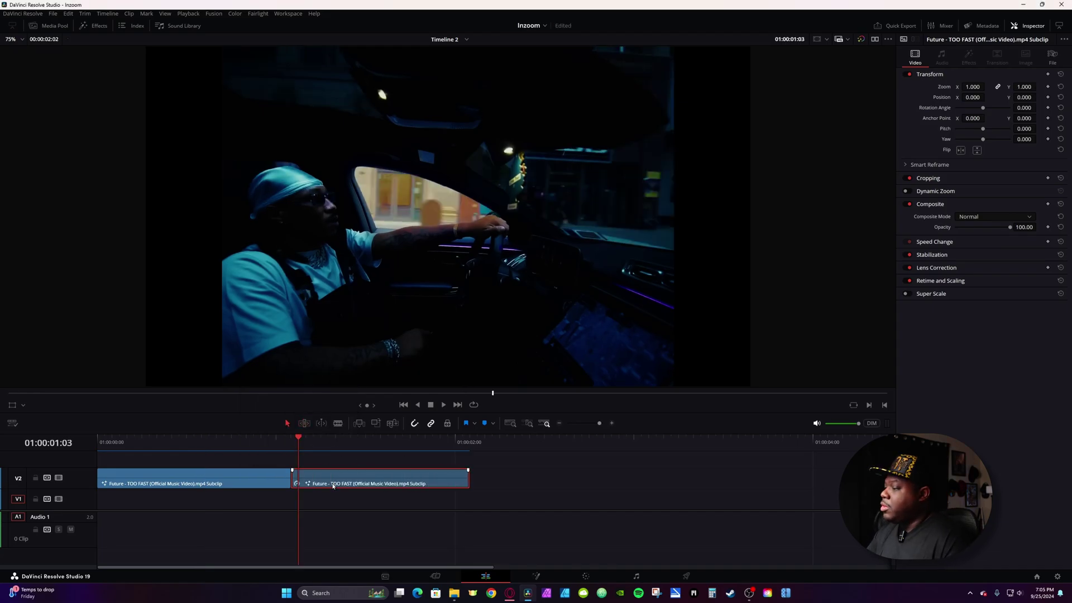
right_click(334, 480)
key("Escape")
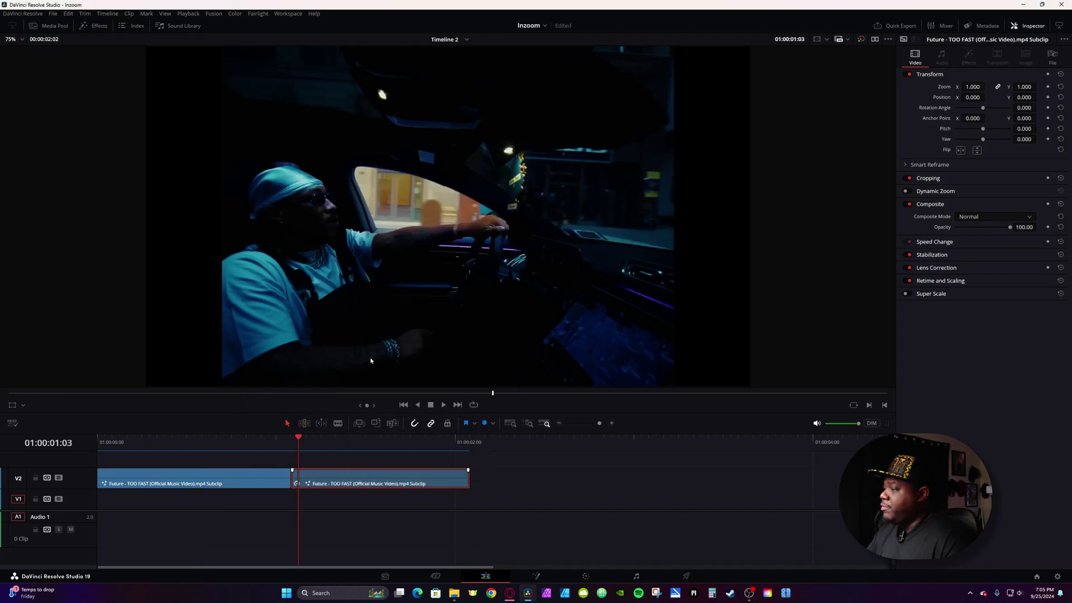
key("shift+5")
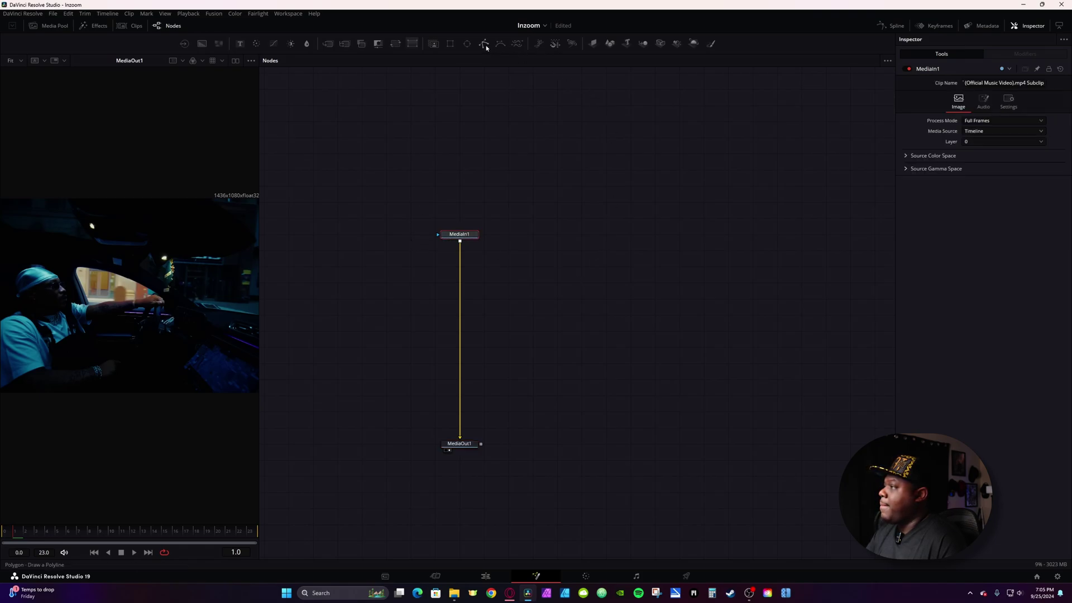
Draw an inverted Polygon mask around the car window with Soft Edge 0.0015.
left_click(485, 45)
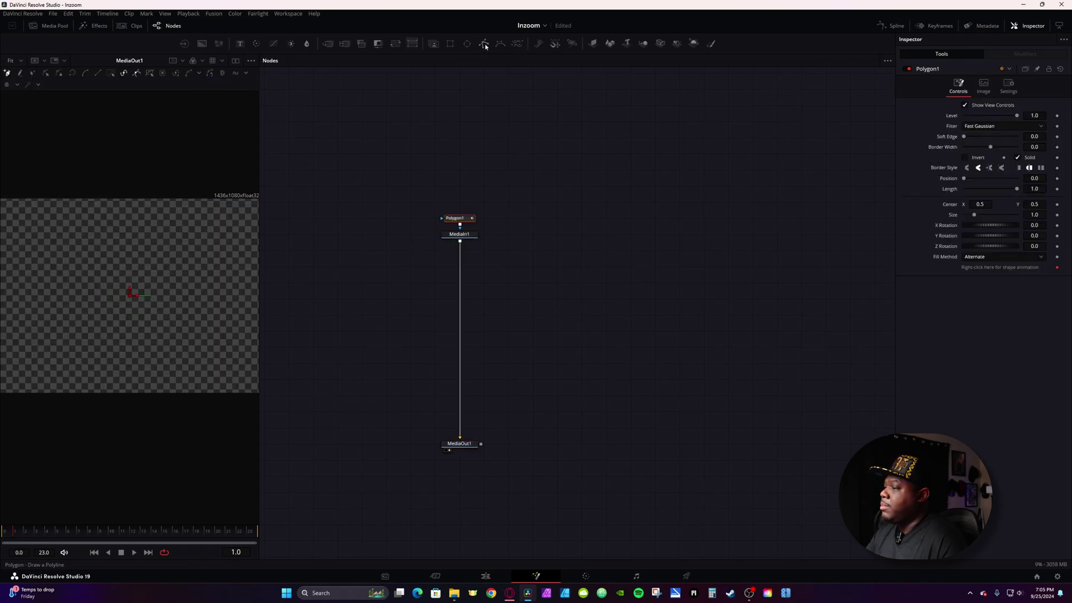
left_click(965, 157)
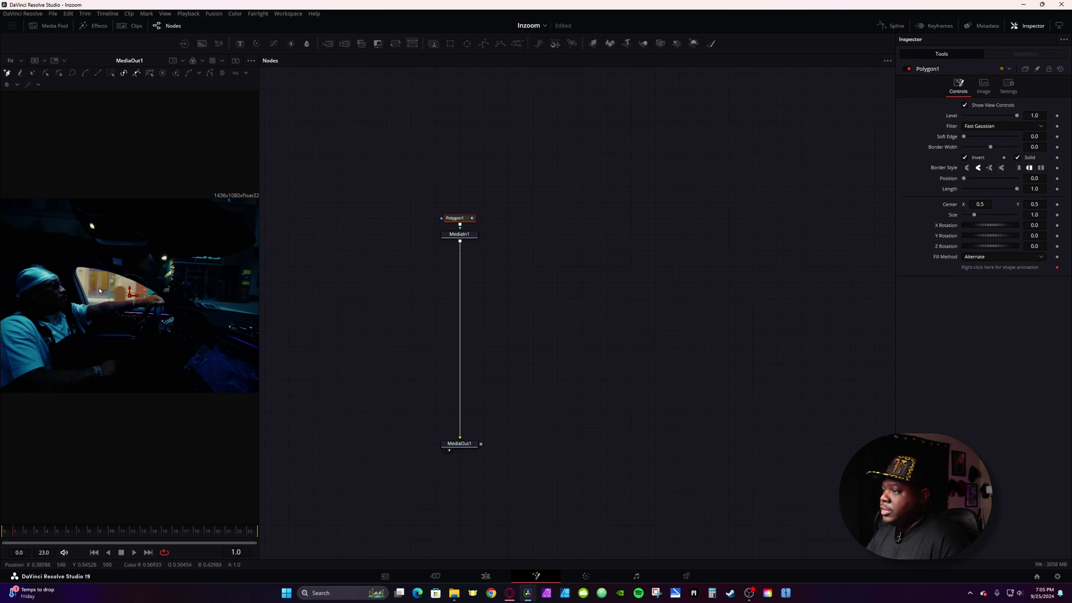
scroll(99, 287, "up", 5)
scroll(100, 287, "left", 2)
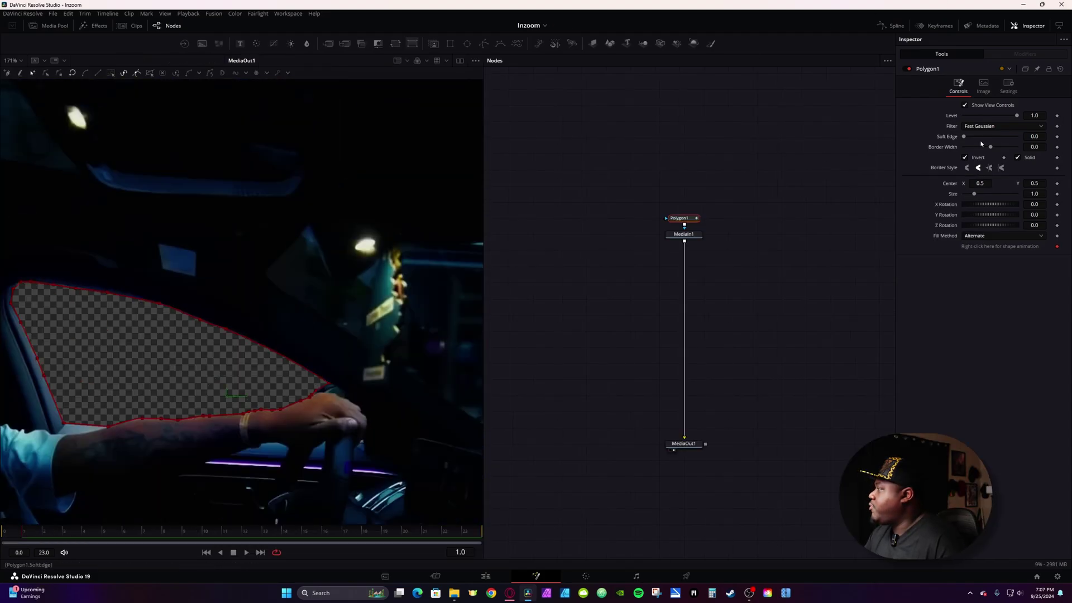
left_click_drag(1034, 136, 1036, 136)
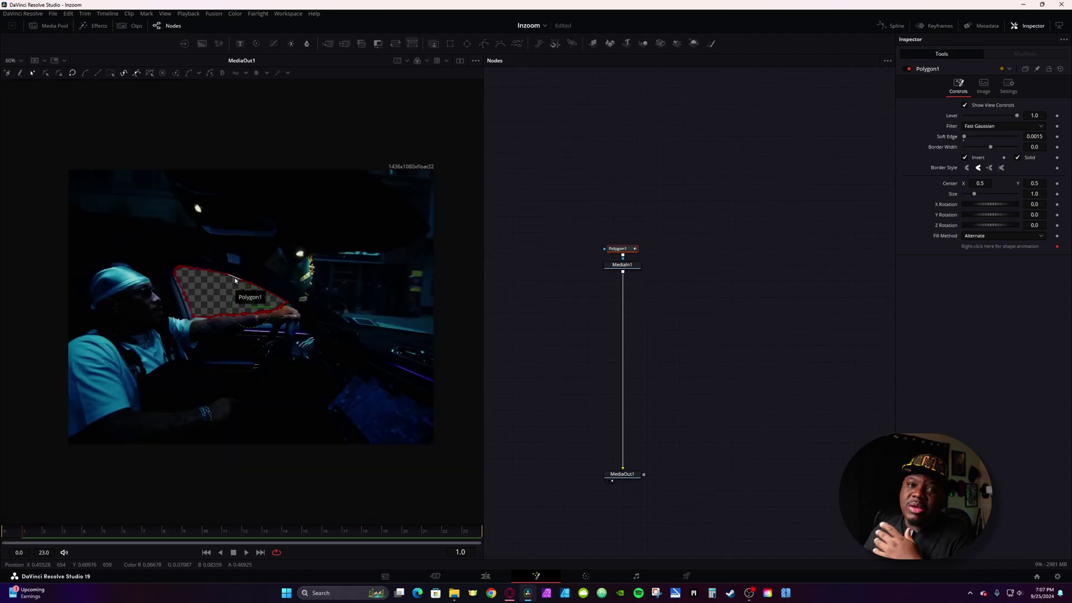
left_click(622, 265)
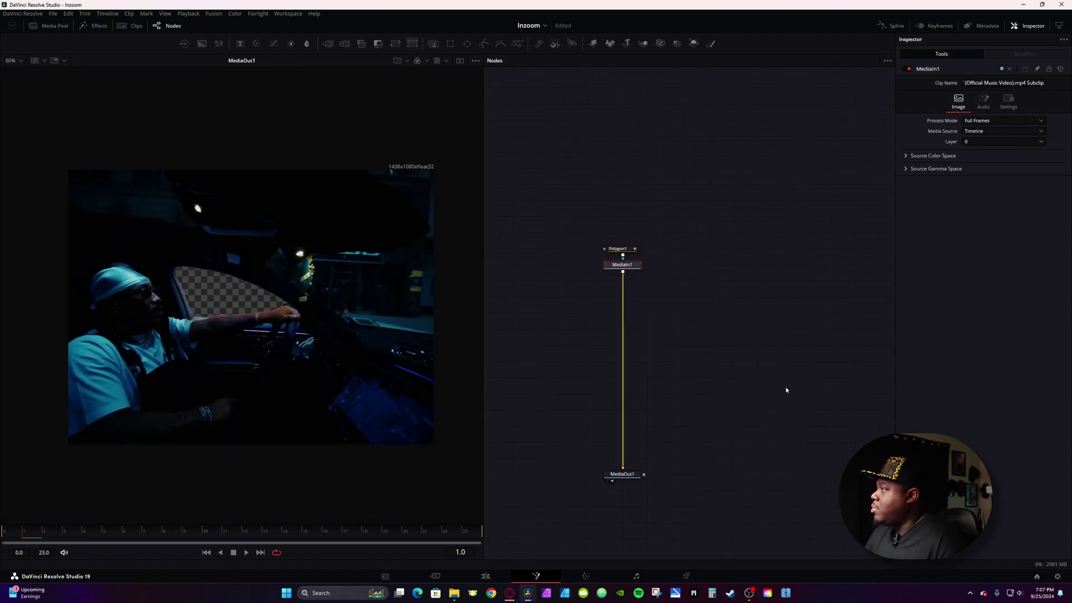
Add ImagePlane3D, Merge3D, Camera3D and Renderer3D nodes after MediaIn1.
left_click(593, 43)
left_click(644, 43)
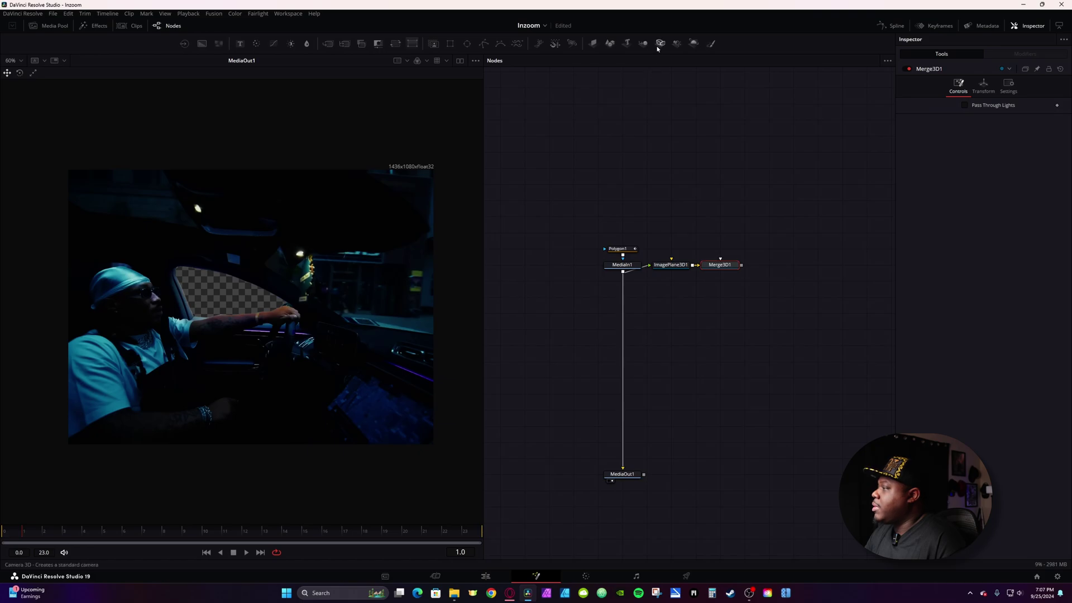
left_click(659, 46)
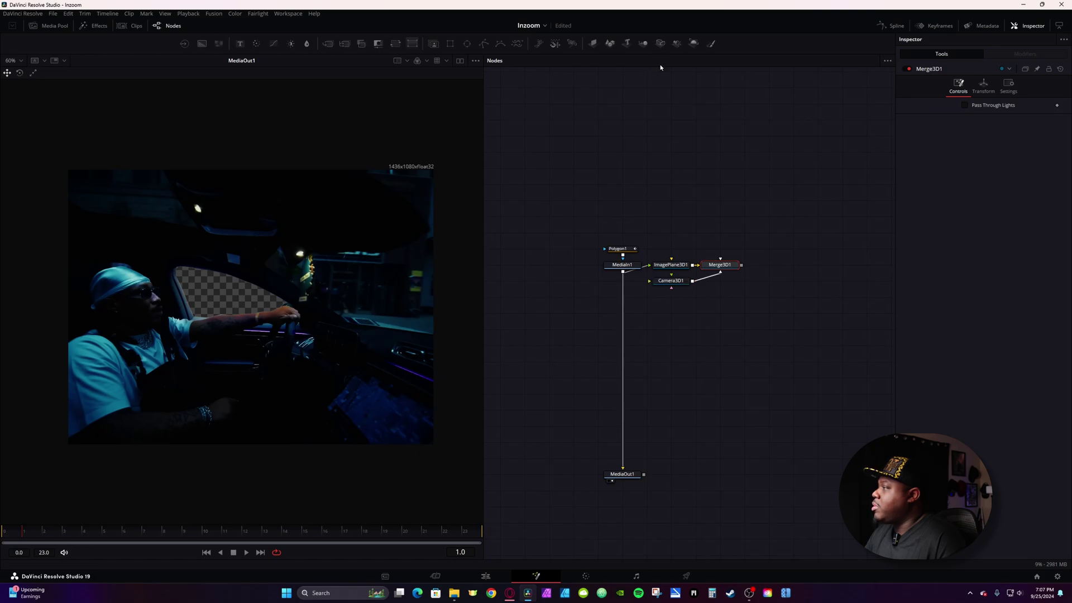
left_click(694, 44)
Split the viewer, show Merge3D1 in 3D, and connect Renderer3D1 to MediaOut1.
left_click(461, 62)
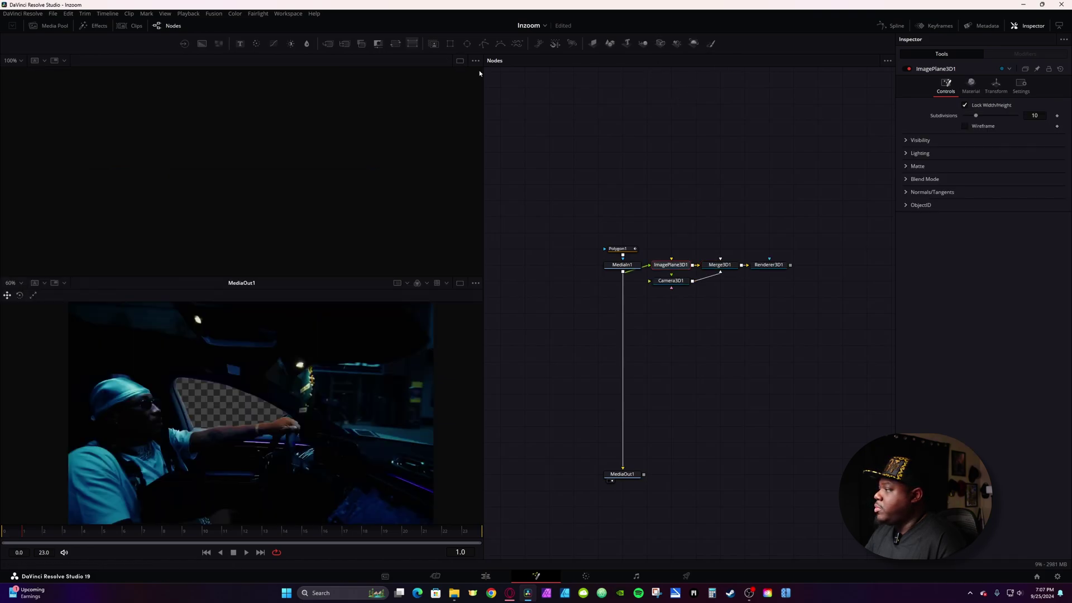
left_click(725, 267)
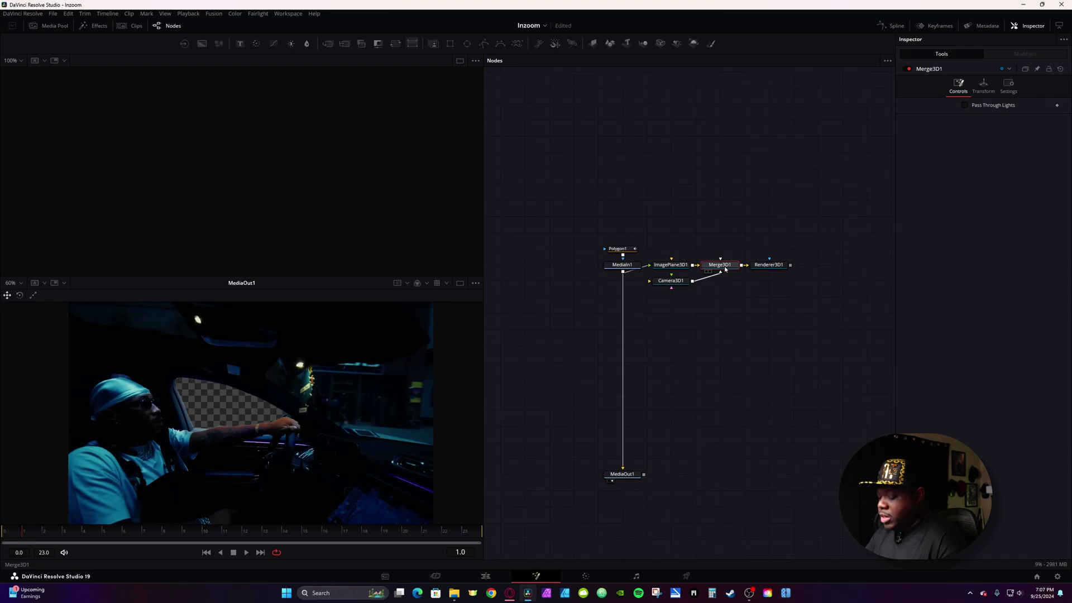
key("1")
key("ctrl+z")
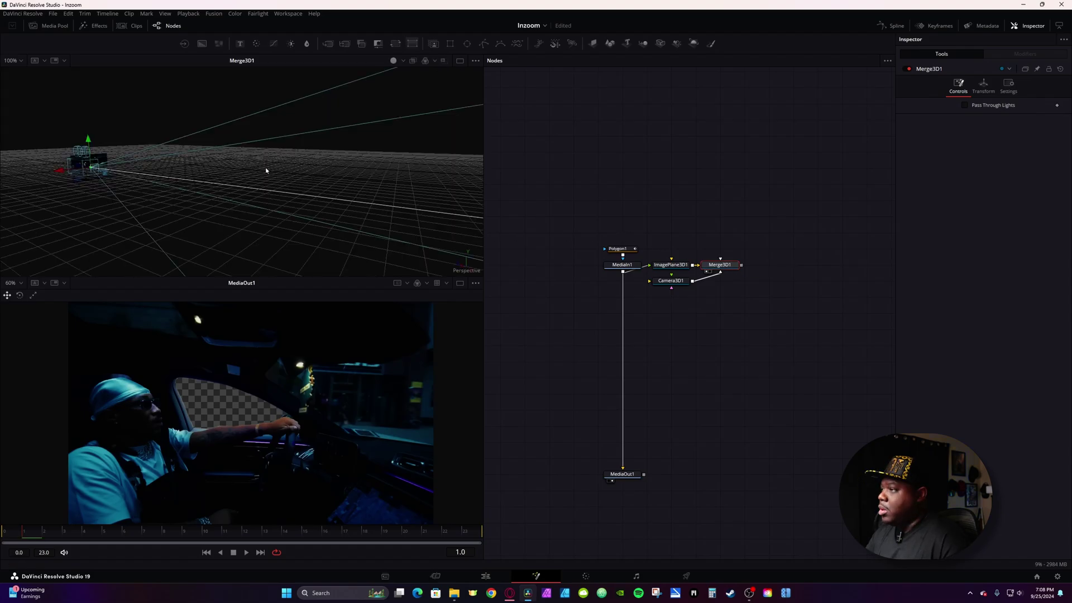
left_click_drag(266, 167, 141, 160)
key("ctrl+y")
left_click_drag(791, 265, 608, 474)
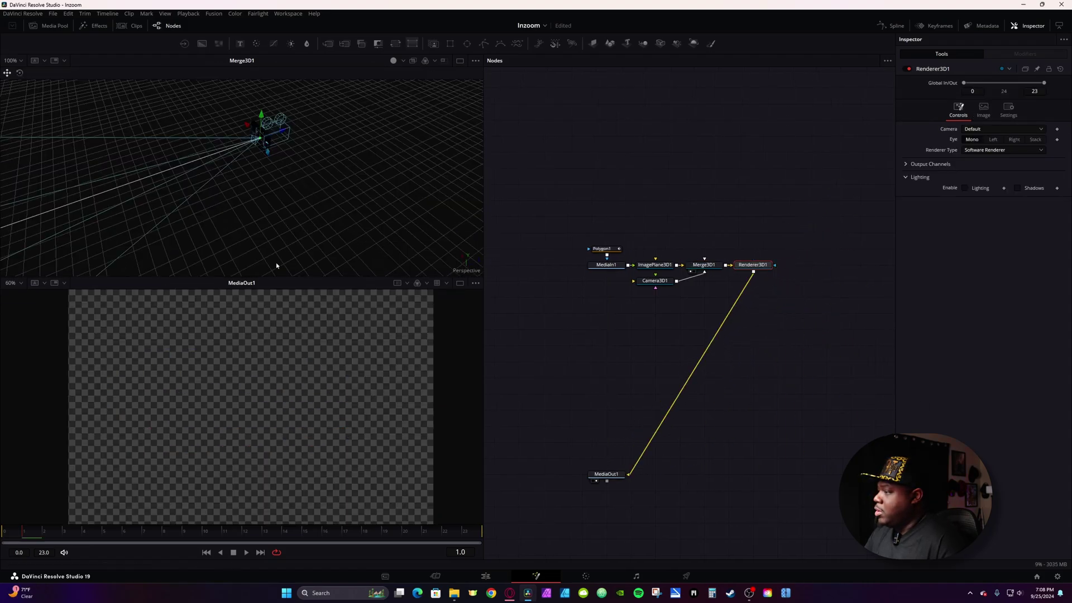
Set ImagePlane3D1's Translation Z to -2.16 so the frame renders smaller.
left_click(649, 267)
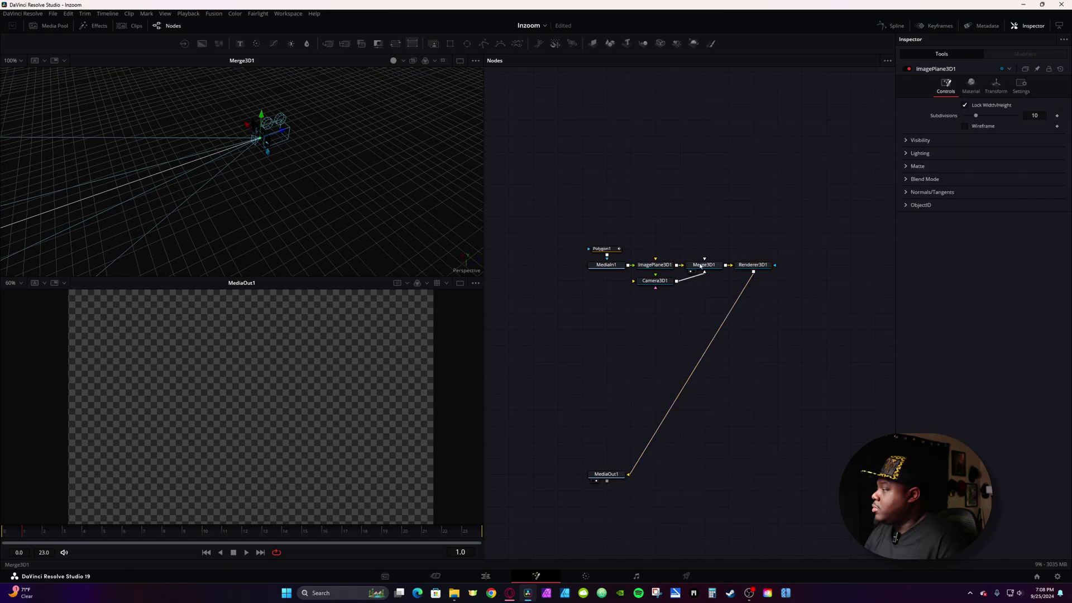
left_click(995, 85)
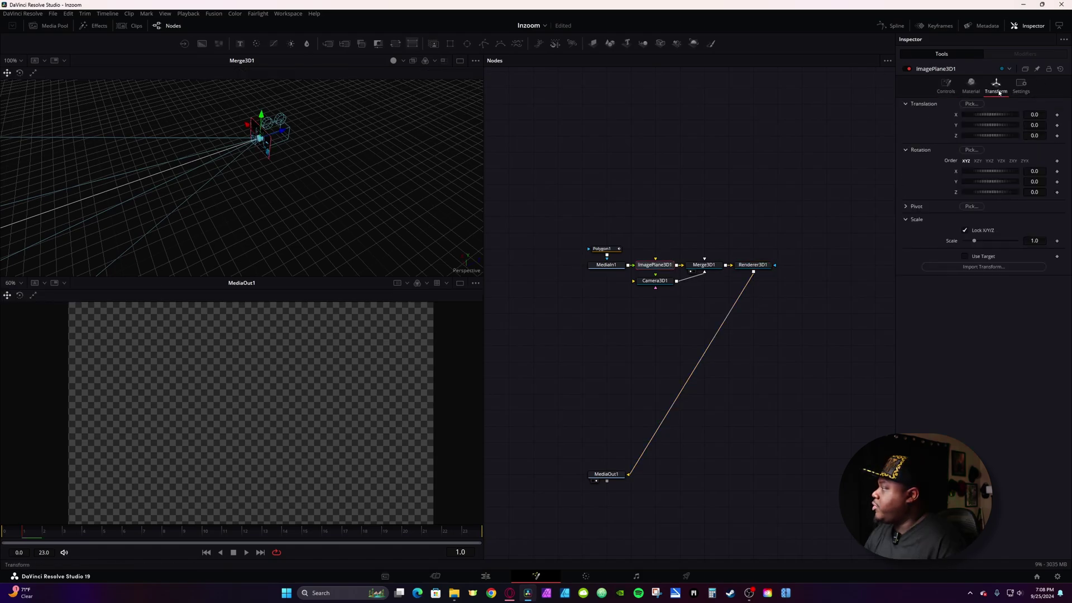
left_click_drag(1042, 136, 949, 136)
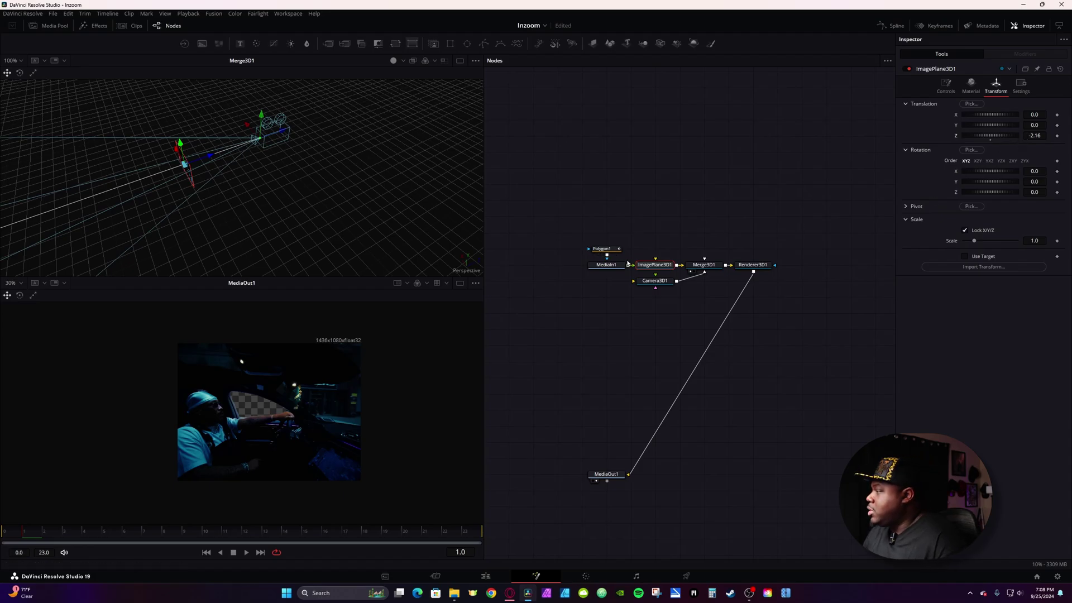
left_click_drag(568, 211, 586, 265)
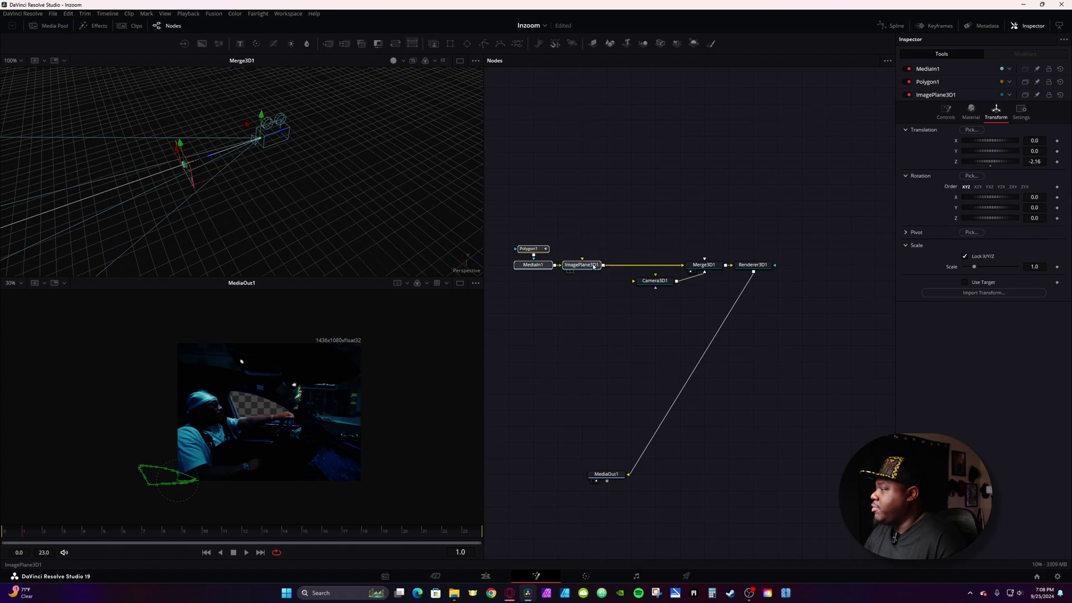
left_click(593, 269)
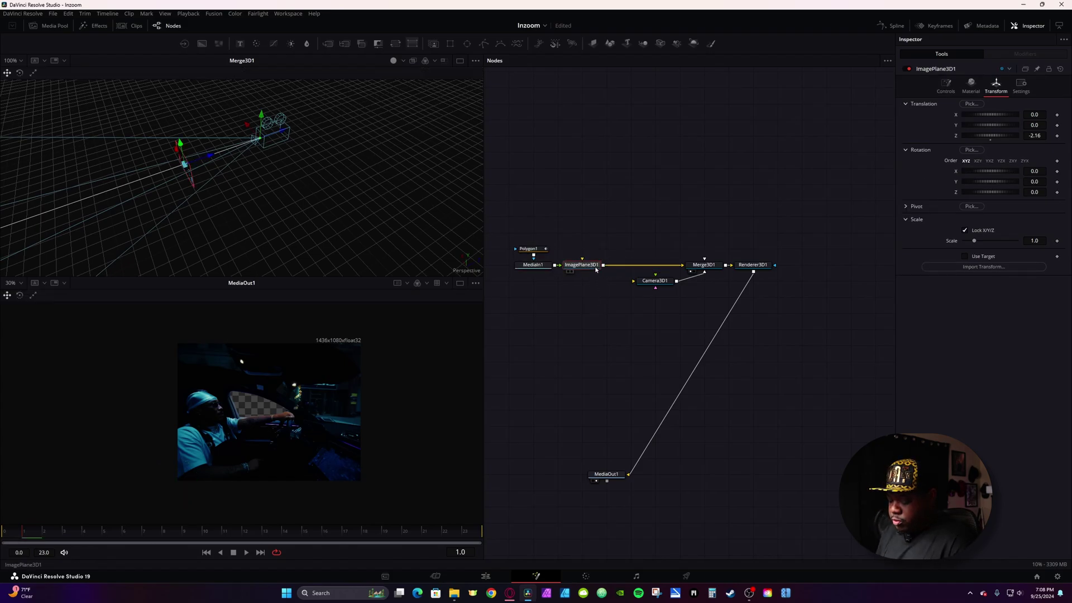
Insert a Duplicate 3D node after ImagePlane3D1 using the 'du' tool search.
key("shift+space")
type("du")
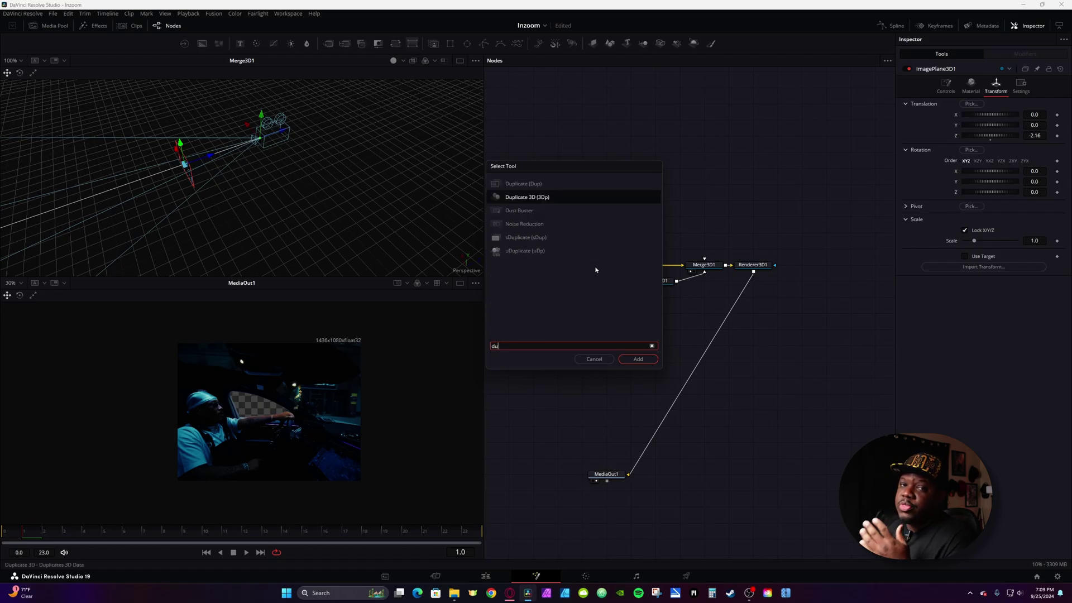
key("Return")
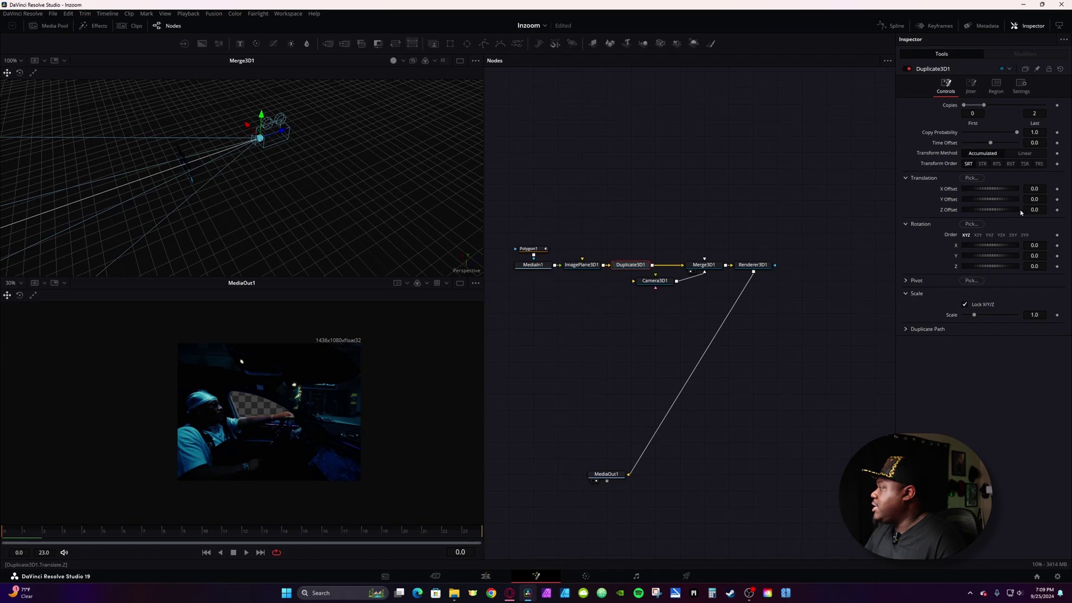
Keyframe Duplicate3D1's Z Offset at frame 0 and set Copies Last to 10.
left_click(1057, 211)
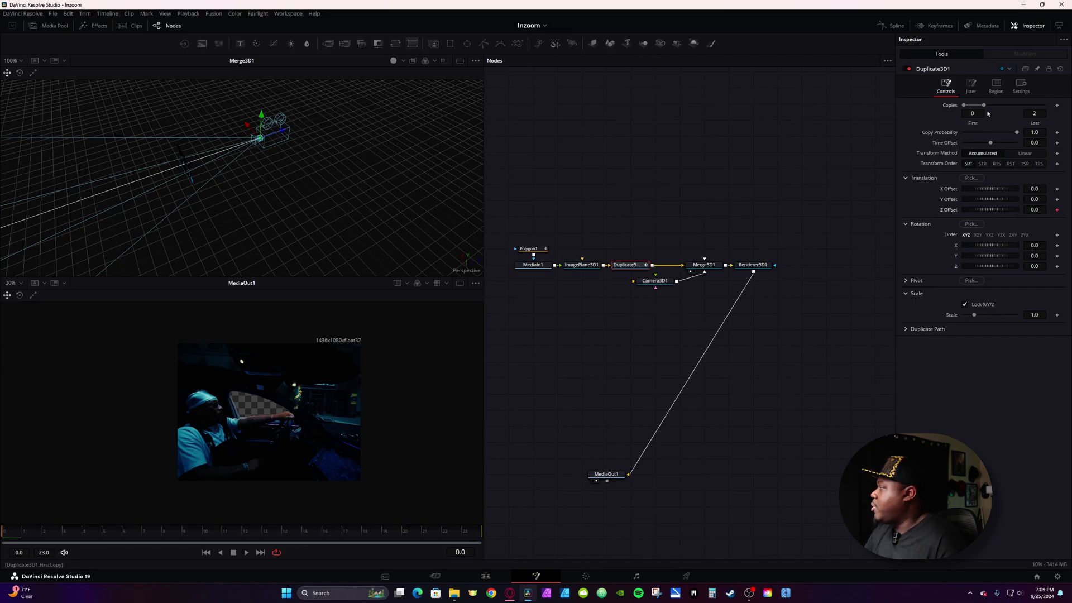
left_click(1035, 113)
type("2")
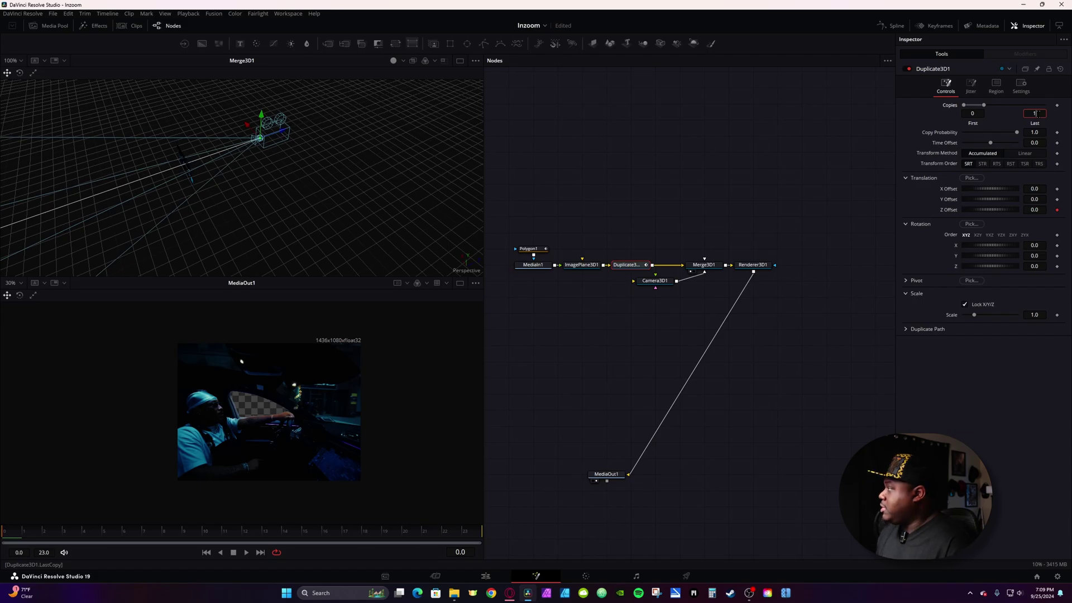
type("0")
key("Return")
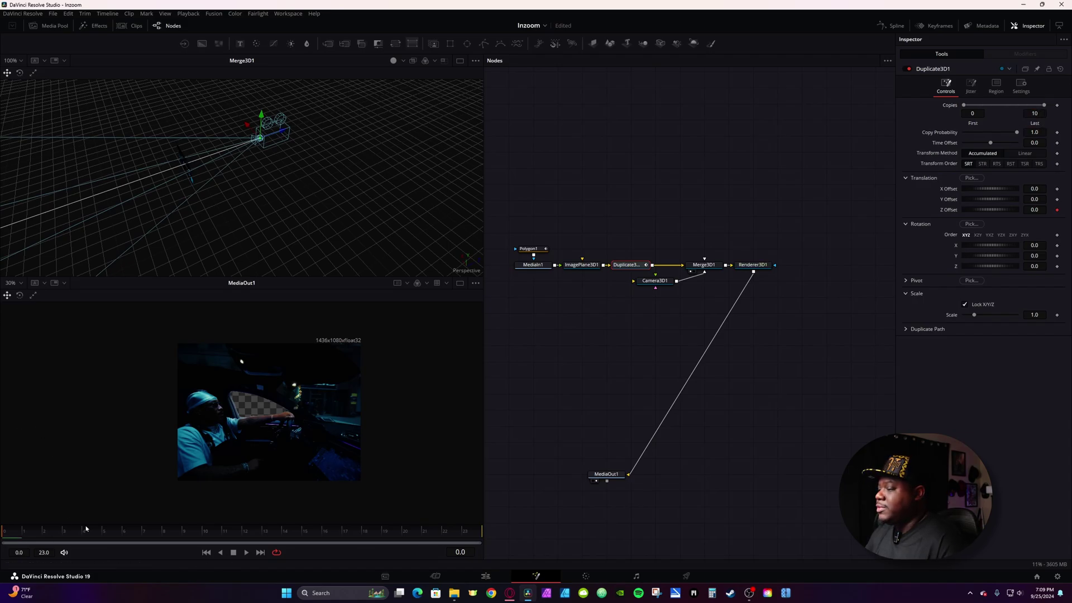
At frame 7, drag Z Offset to -1.67 to spread the copies in depth.
left_click(142, 537)
left_click_drag(1035, 210, 990, 209)
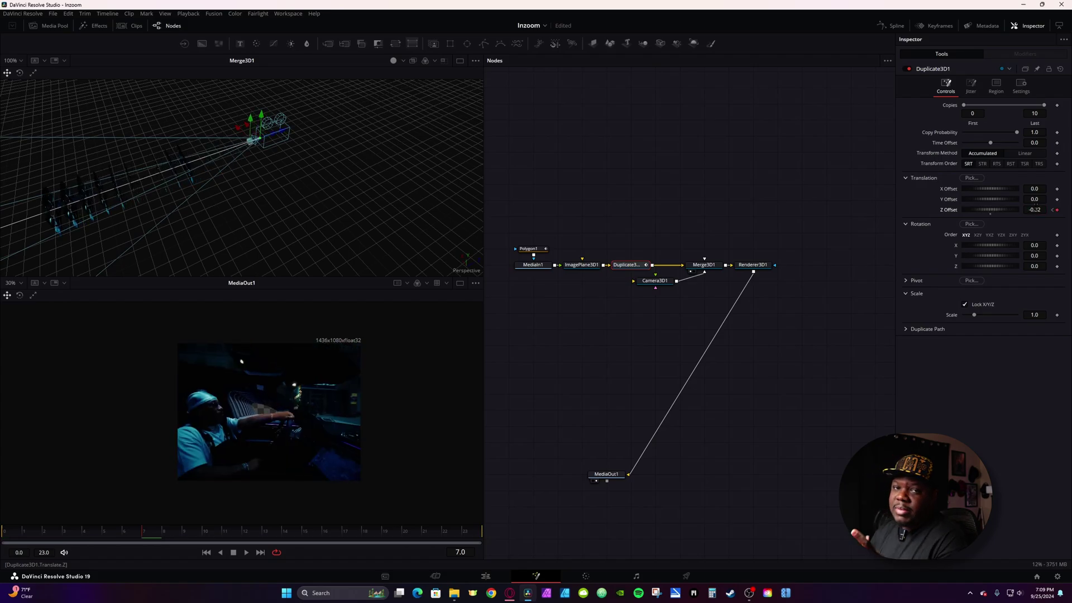
mouse_move(178, 150)
left_mouse_down()
mouse_move(102, 208)
mouse_move(211, 174)
mouse_move(132, 206)
mouse_move(189, 153)
left_mouse_up()
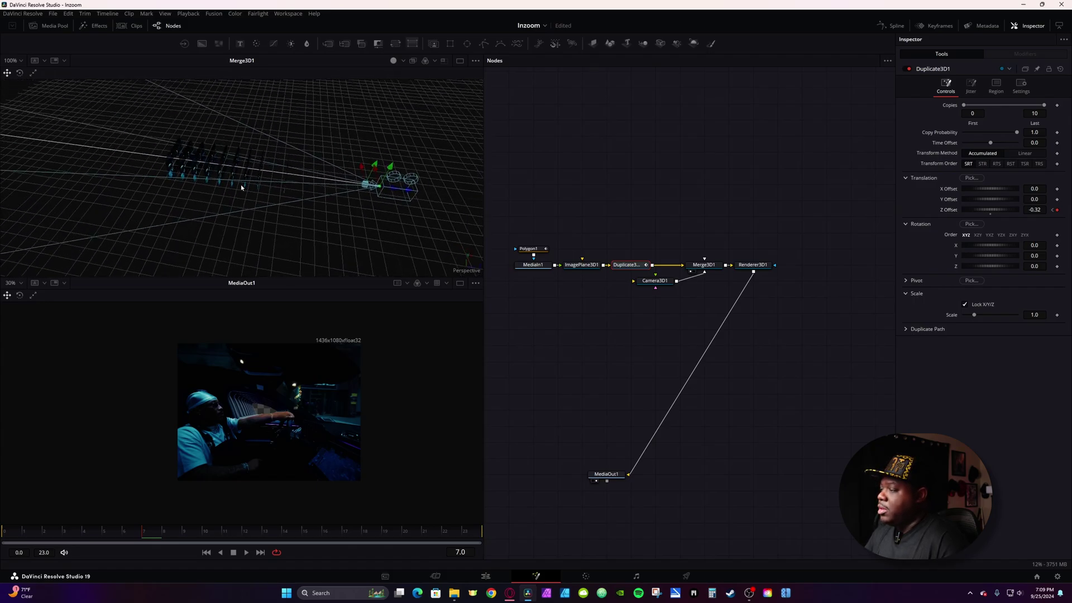
scroll(240, 183, "up", 10)
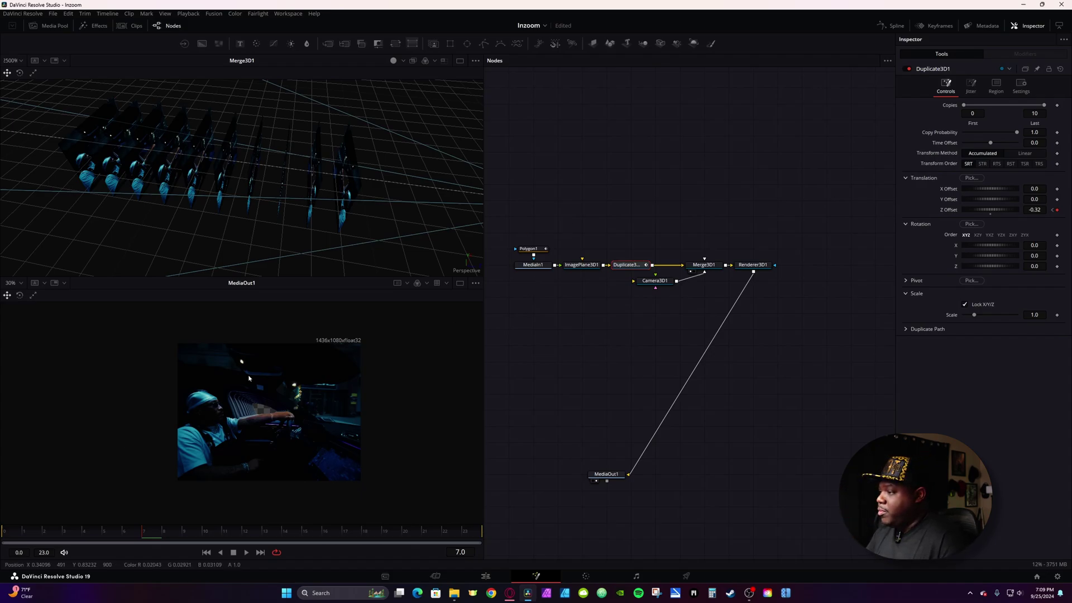
scroll(212, 416, "up", 5)
scroll(278, 406, "down", 2)
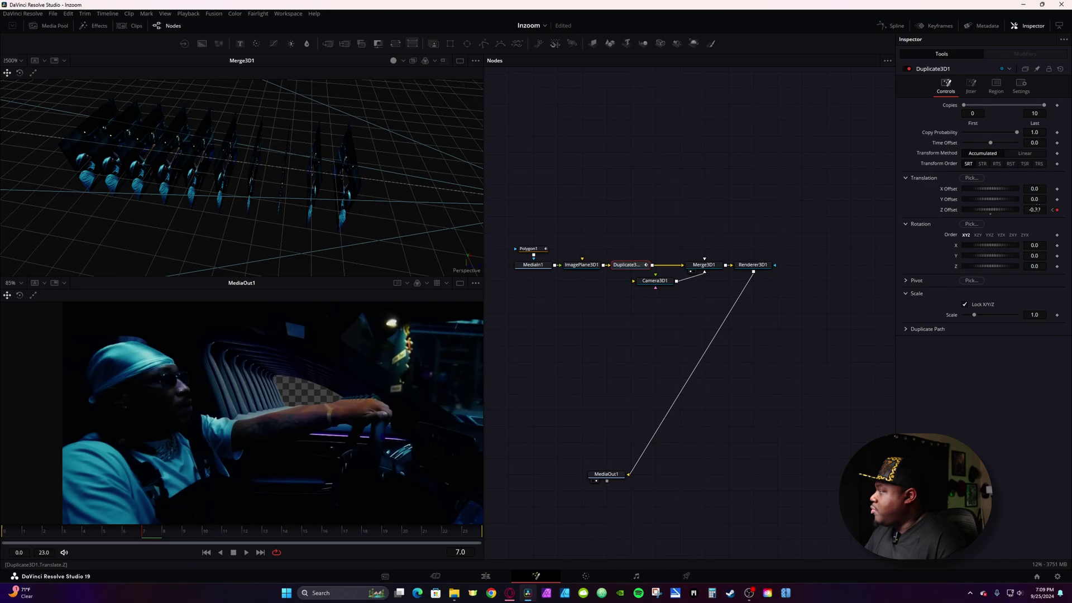
left_click_drag(1035, 209, 960, 209)
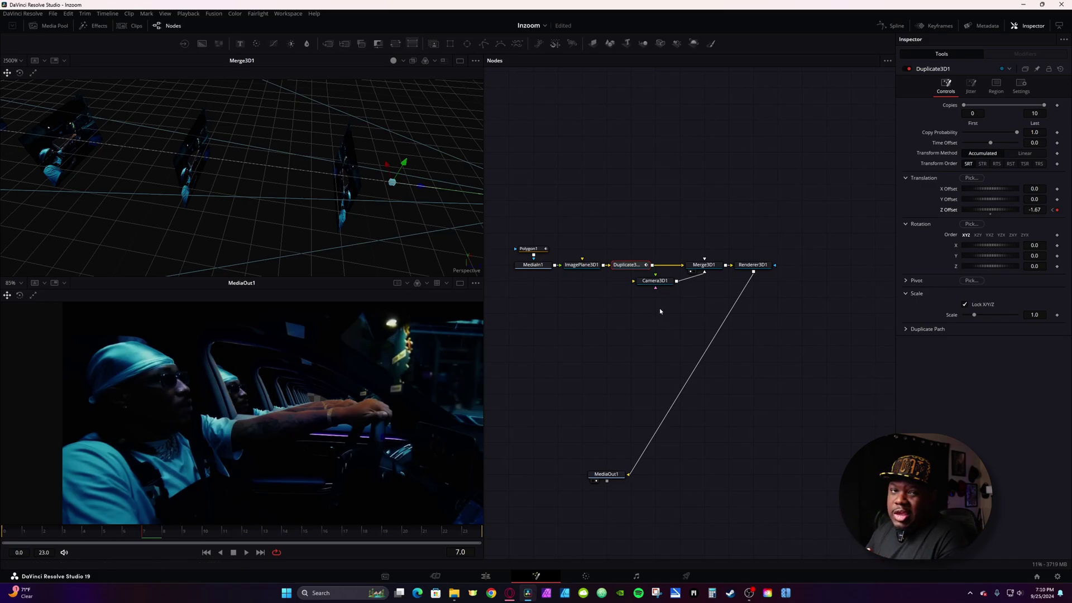
Keyframe Camera3D1's Translation Z at 0 on frame 7 and -17.33 on frame 23.
left_click(650, 284)
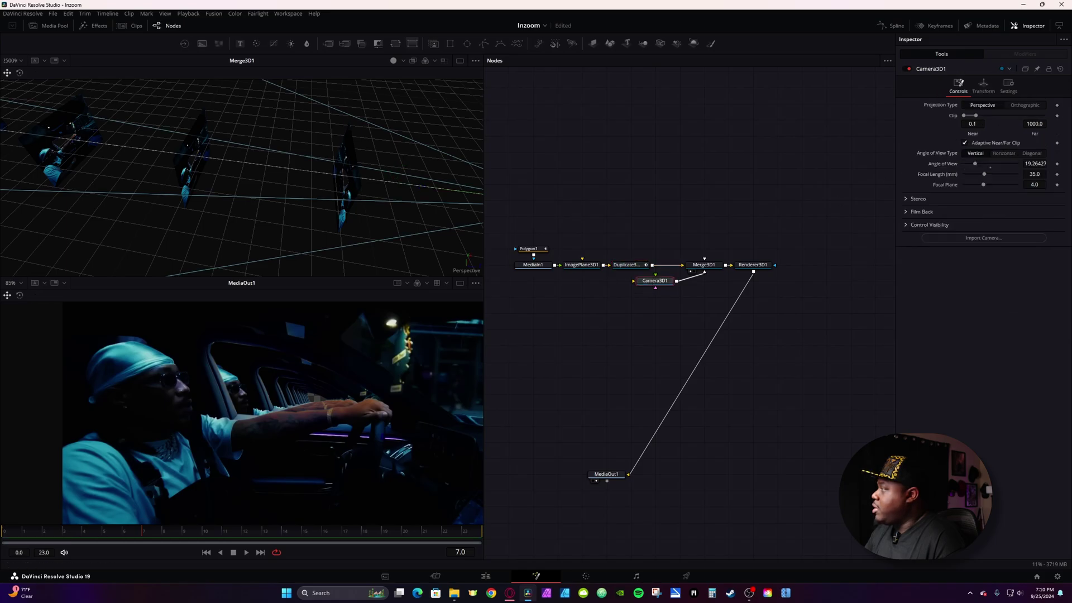
left_click(984, 86)
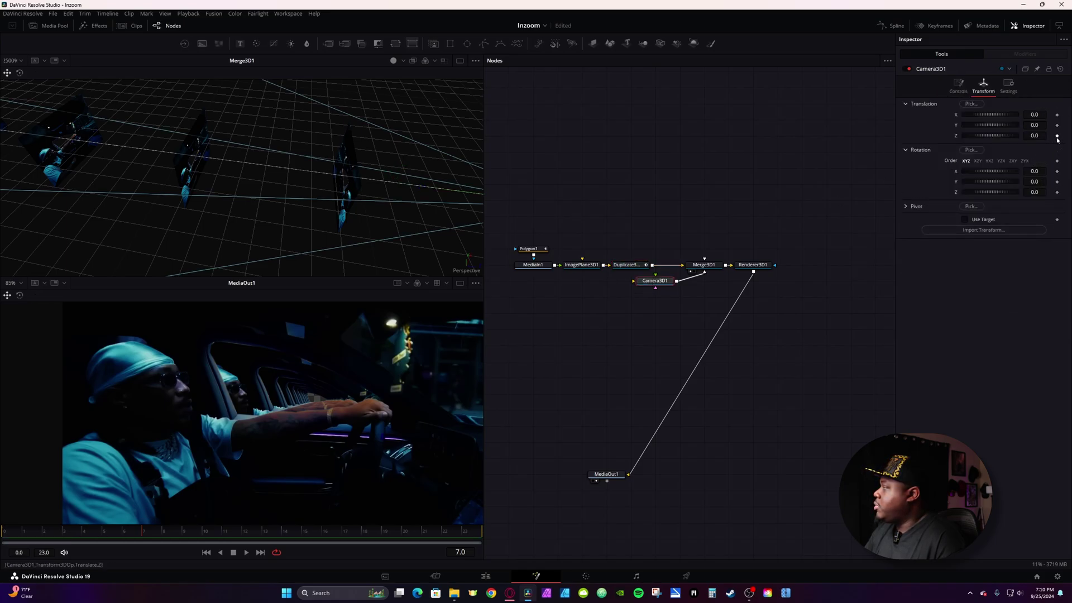
left_click(1057, 135)
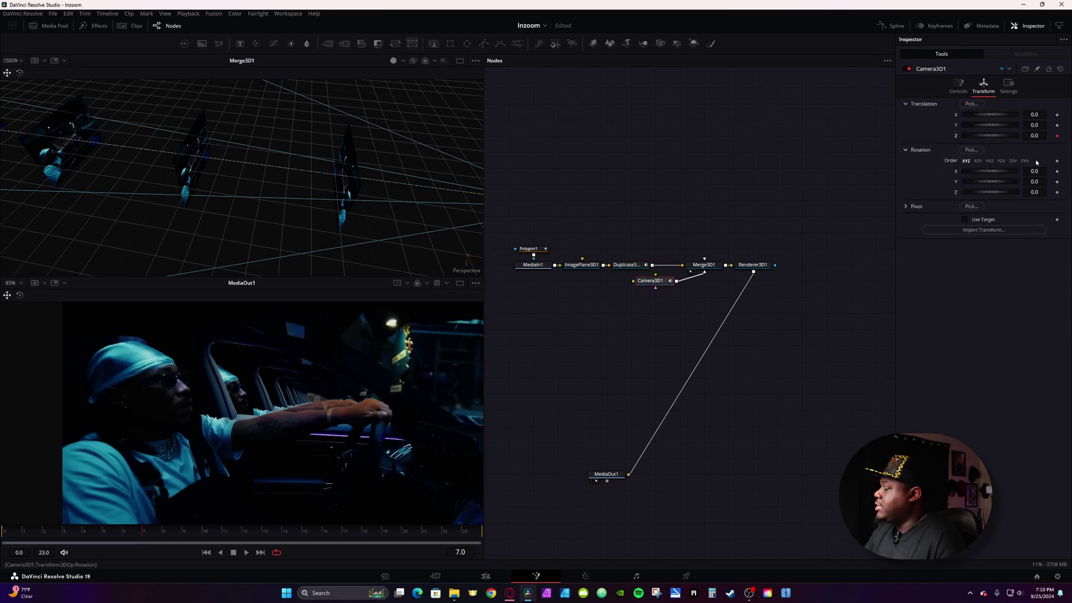
left_click(474, 534)
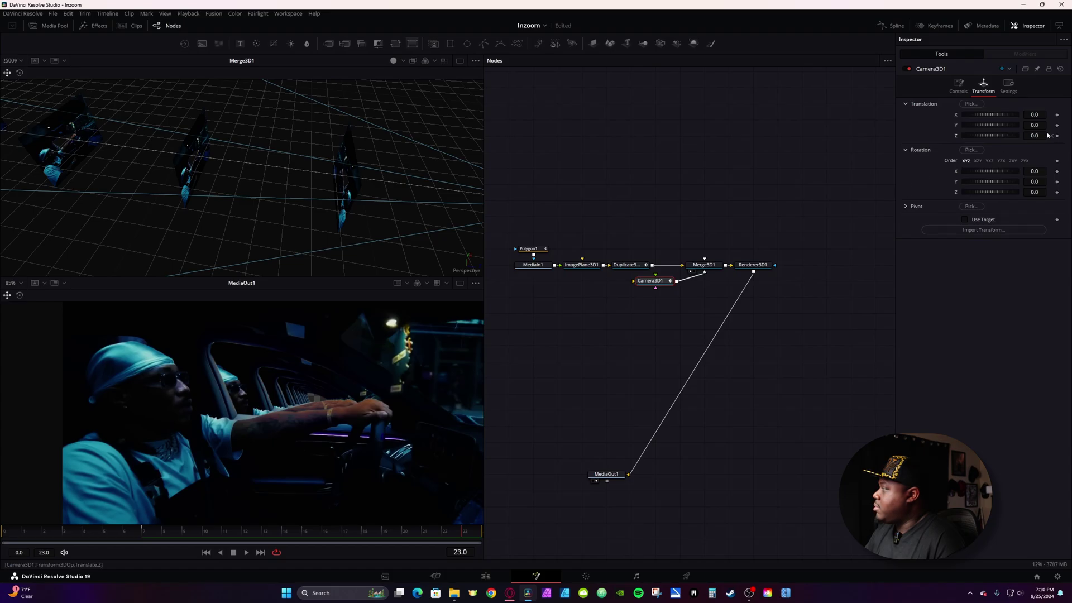
left_click_drag(1035, 136, 917, 135)
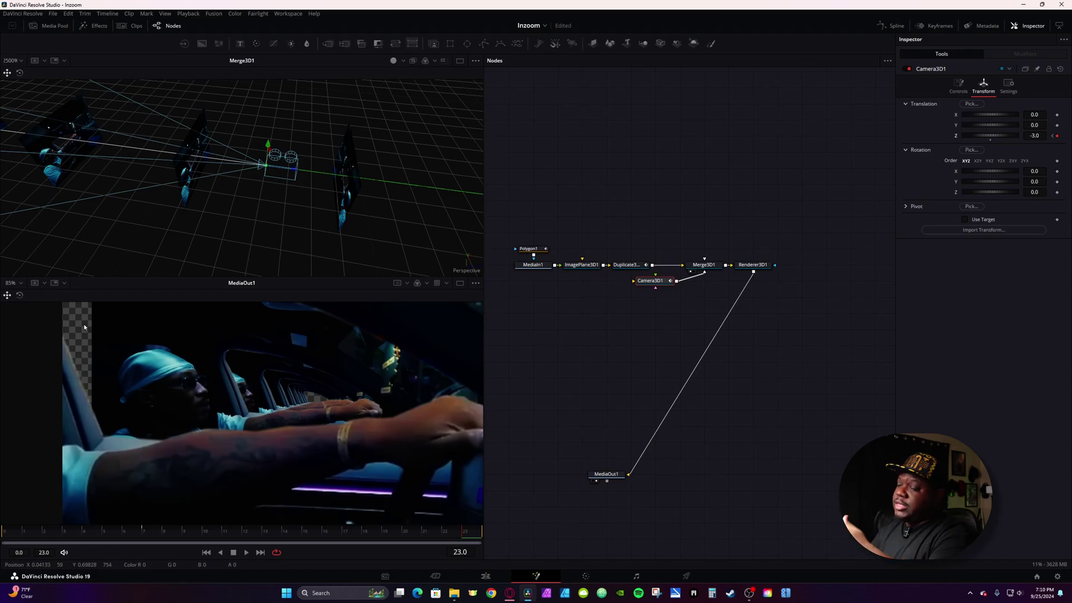
left_click_drag(1035, 135, 949, 136)
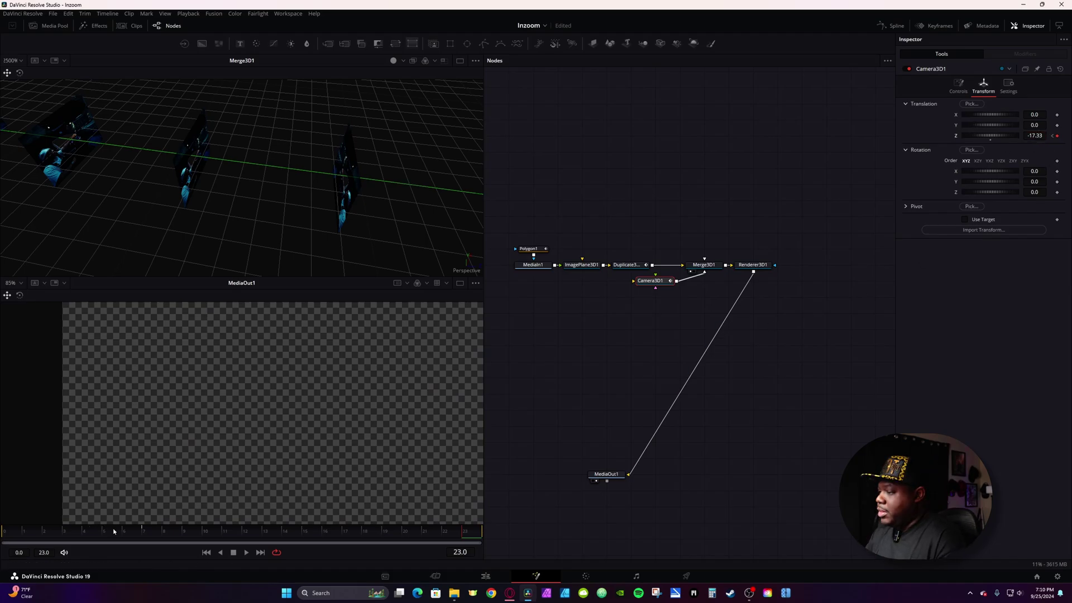
left_click(143, 535)
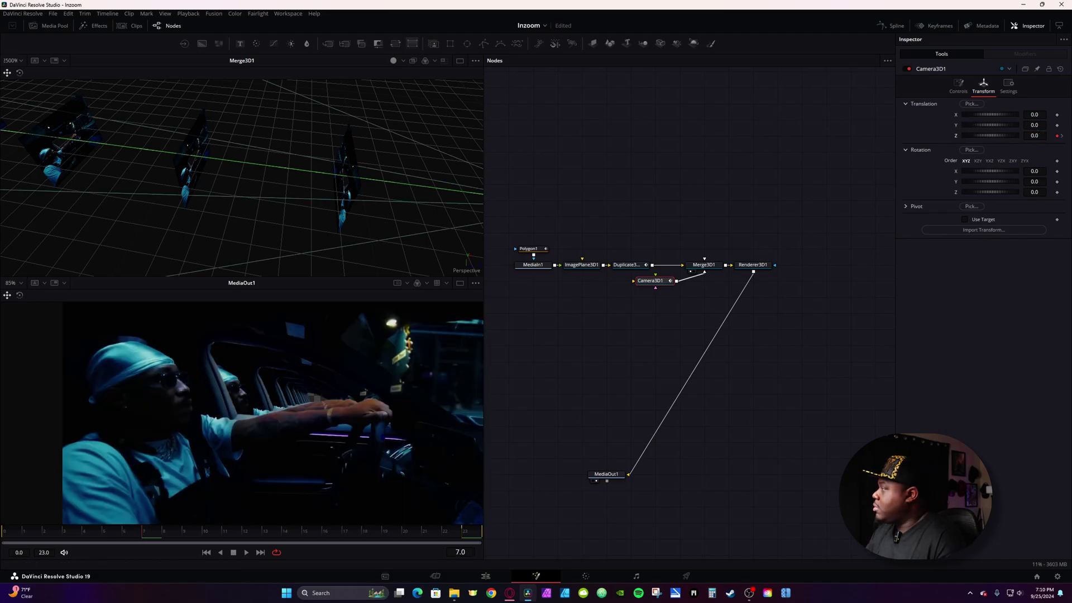
Reduce Duplicate3D1's Z Offset at frame 7 from -1.72 to about -1.3.
left_click(625, 267)
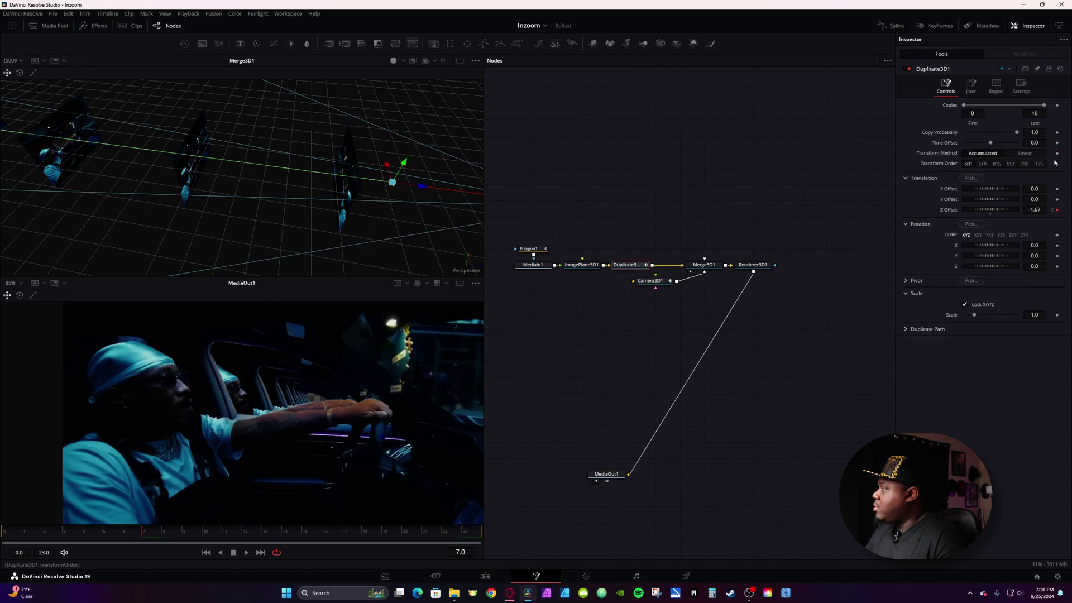
left_click_drag(1035, 209, 1039, 209)
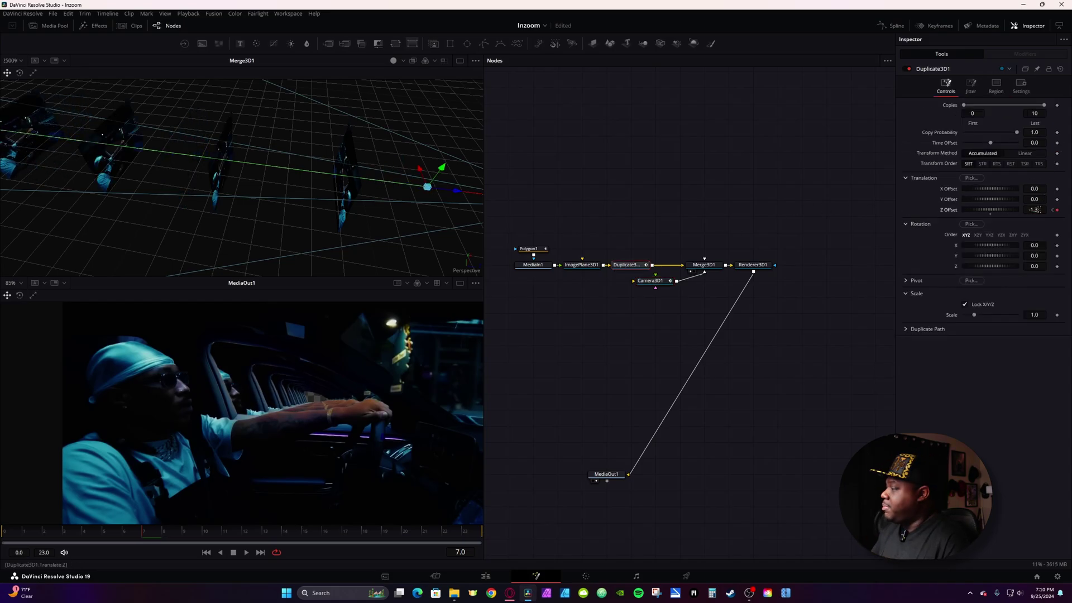
left_click(755, 265)
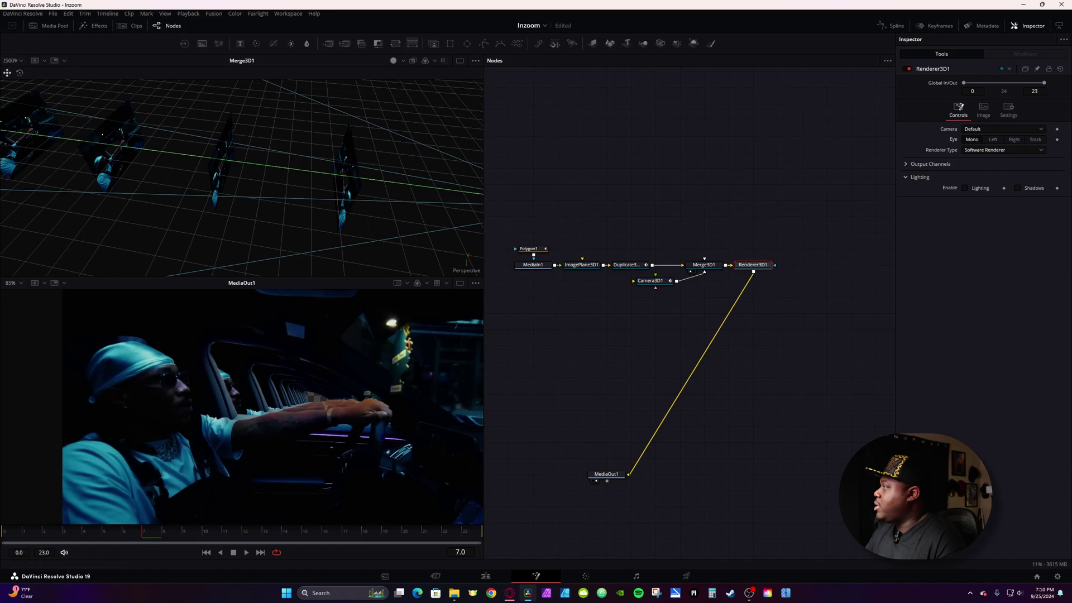
Enable Renderer3D1 motion blur with a 280 shutter angle and show the Spline editor.
left_click(1009, 109)
left_click(970, 164)
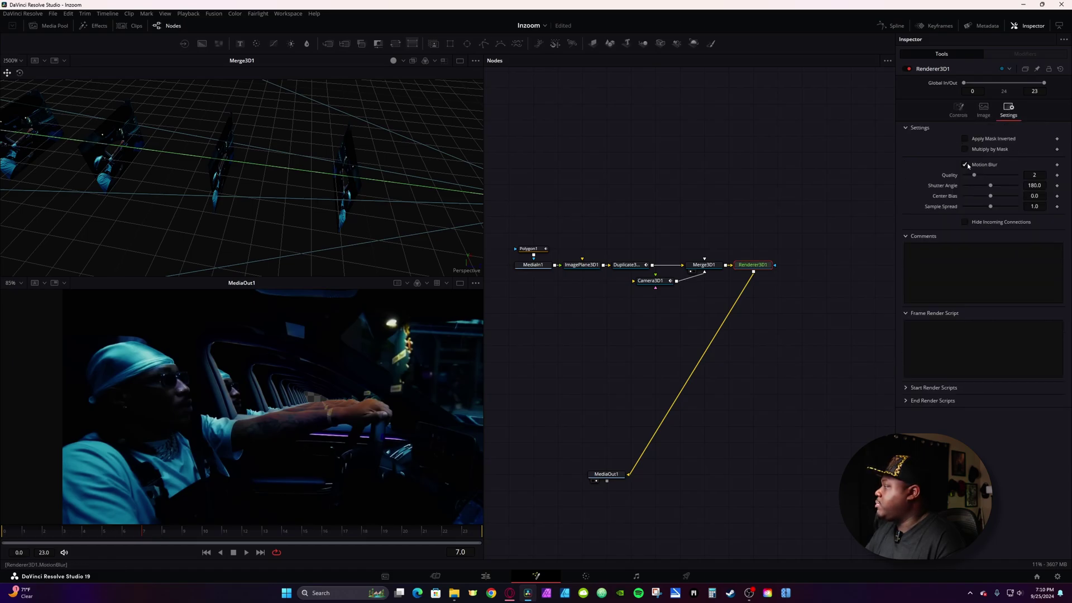
left_click(1042, 186)
type("280")
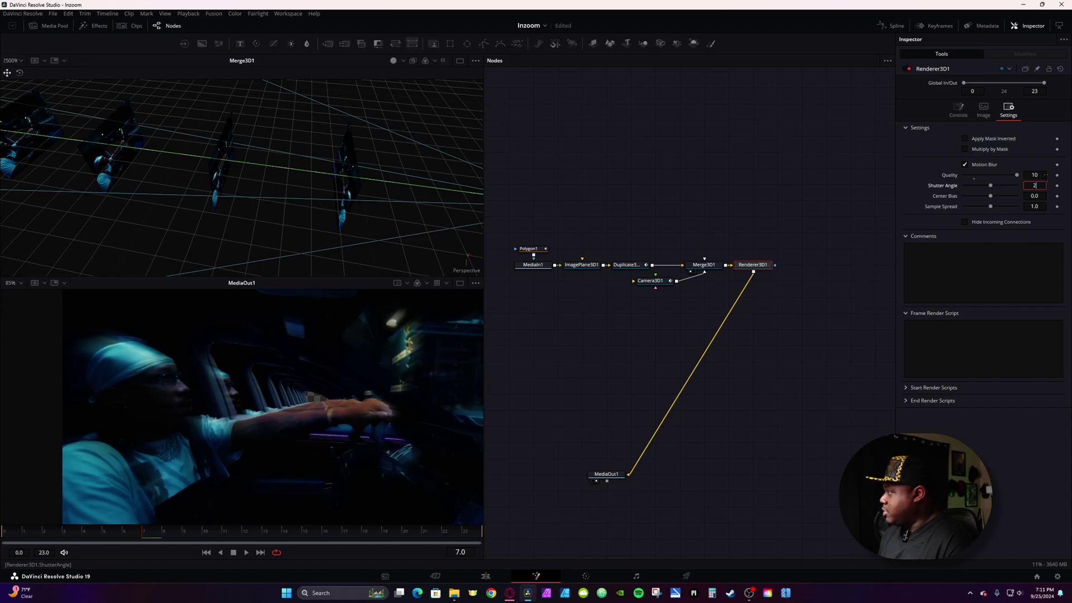
key("Return")
left_click(893, 25)
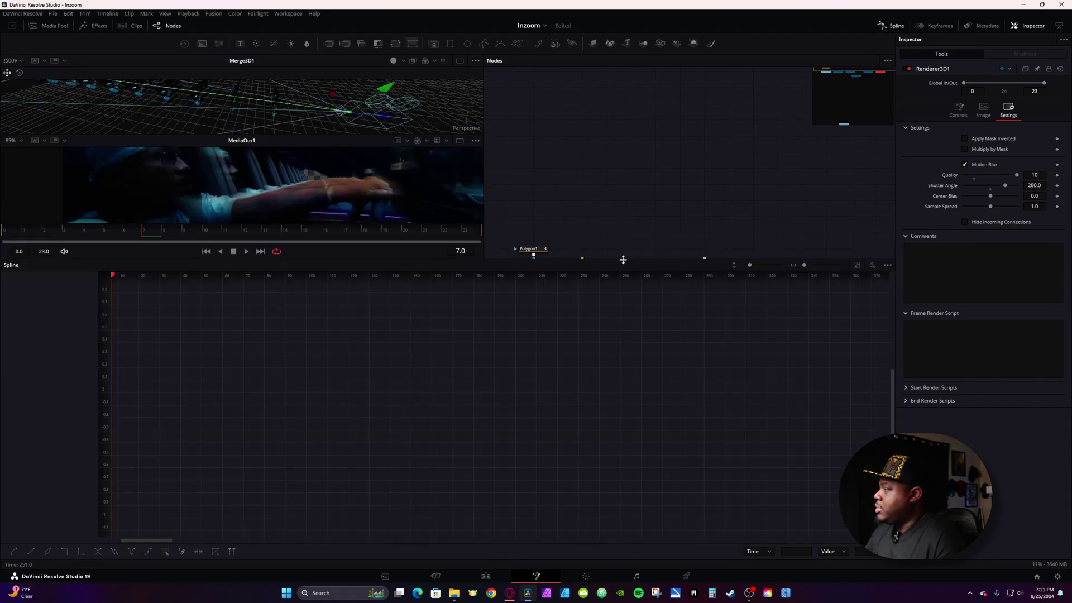
Smooth all Camera3D1 Z Offset keyframes, lengthen Ease In to 51.9, and return to the Edit page.
left_click_drag(623, 260, 617, 403)
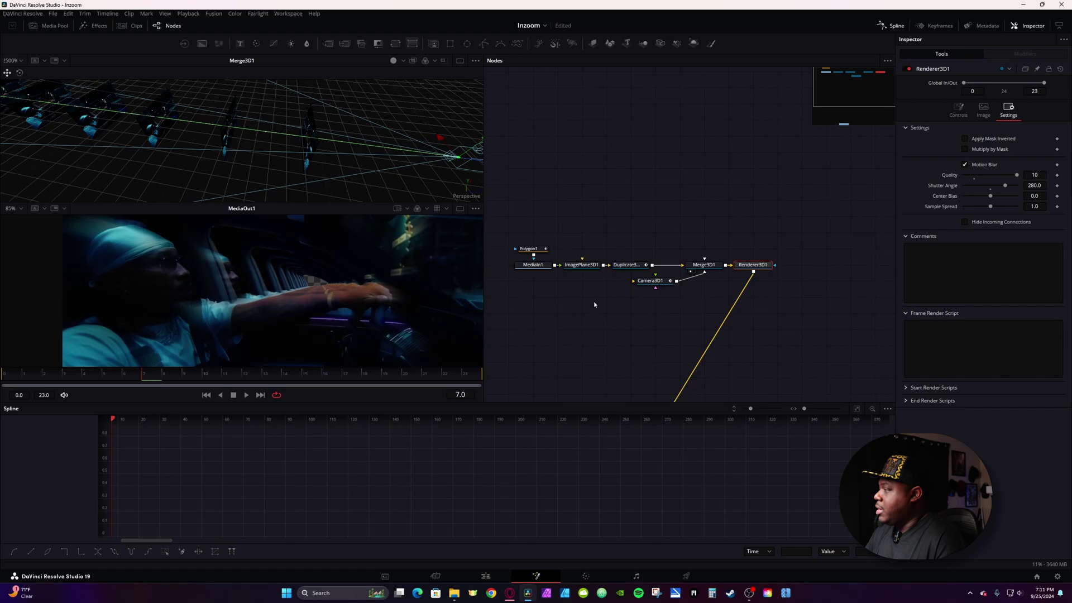
left_click(641, 283)
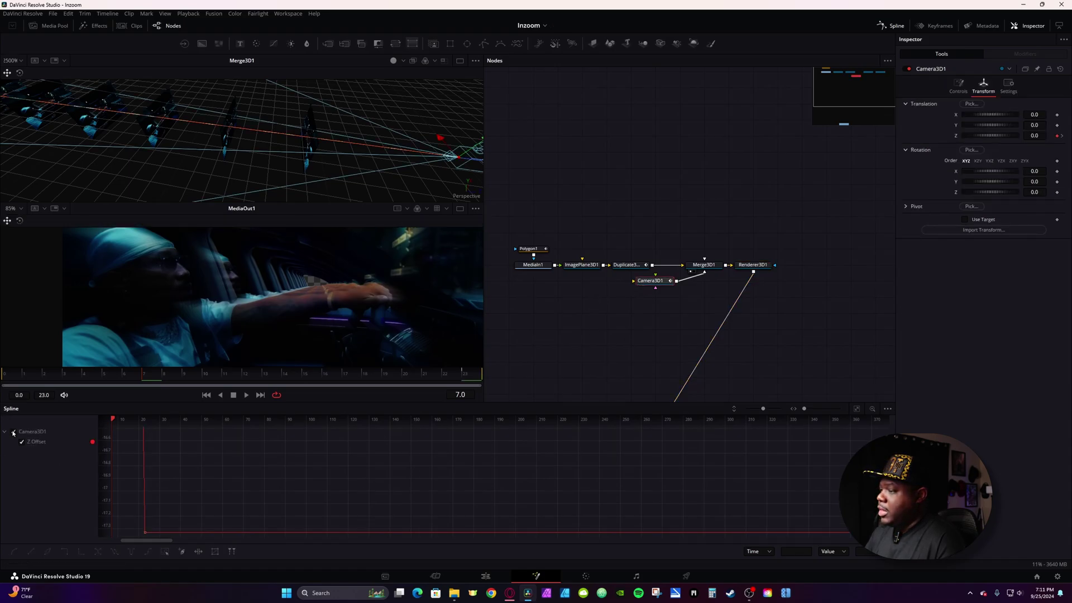
left_click(857, 408)
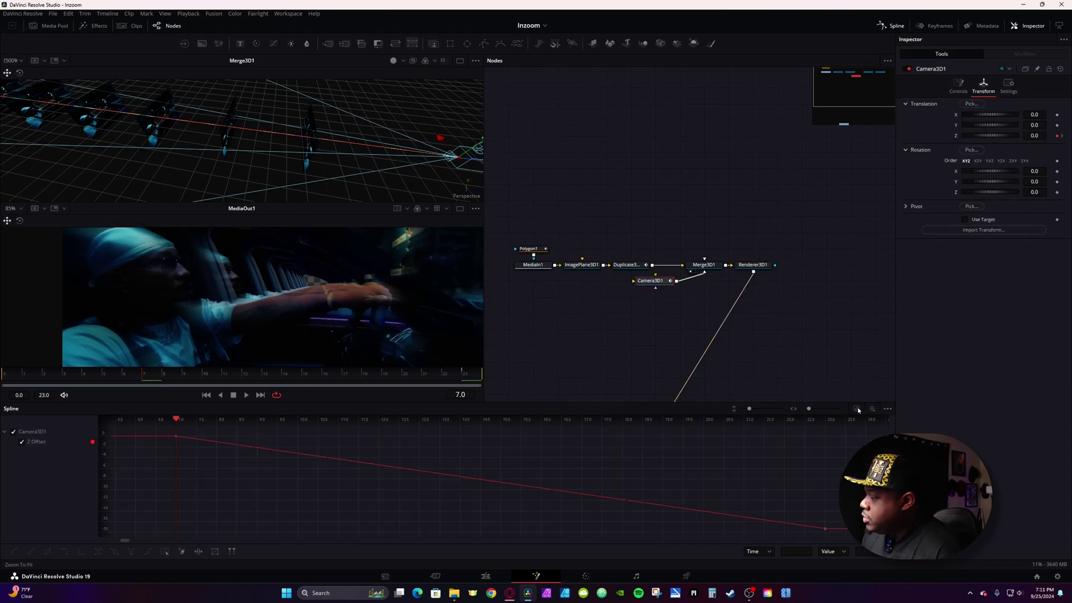
left_click(166, 552)
key("s")
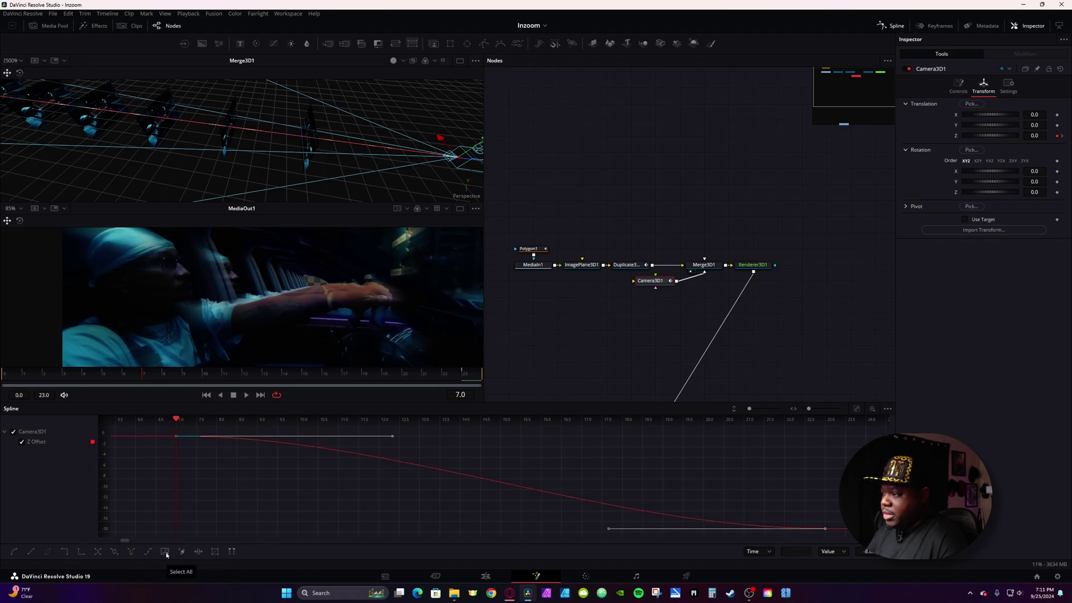
left_click(794, 408)
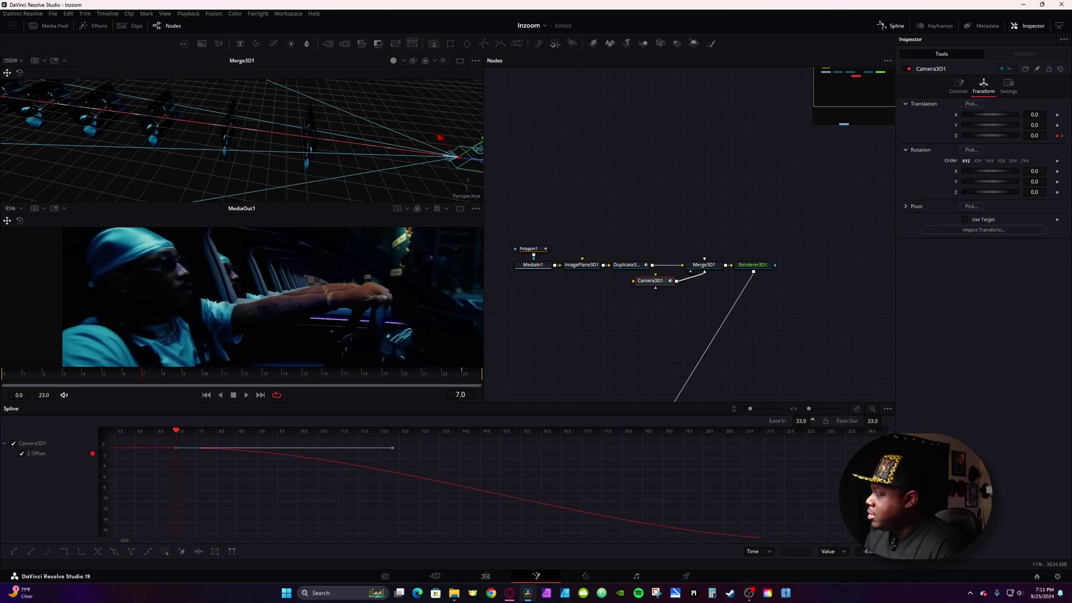
left_click_drag(801, 420, 844, 420)
left_click(506, 571)
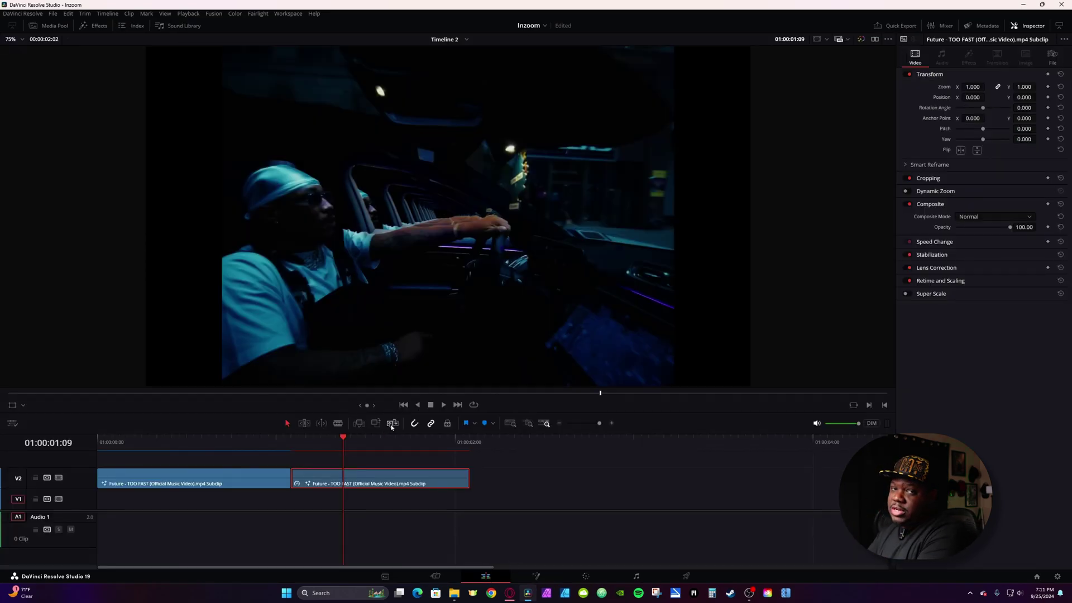
Place the Future clip on V1 and add a 10-frame Luminance Strobe transition at the V2 cut.
left_click(55, 26)
left_click_drag(167, 163, 498, 529)
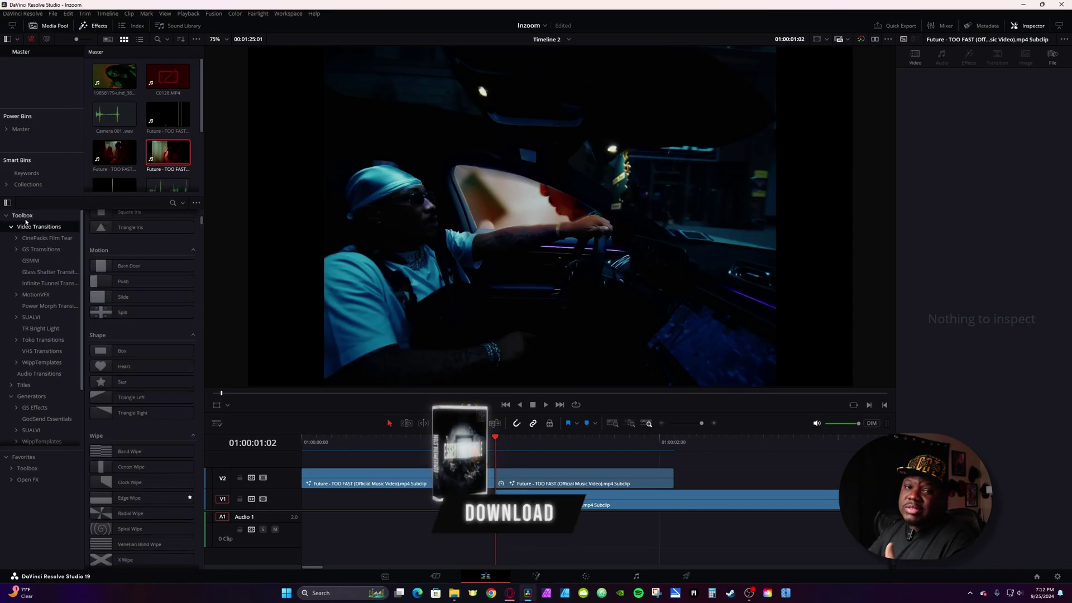
left_click(41, 249)
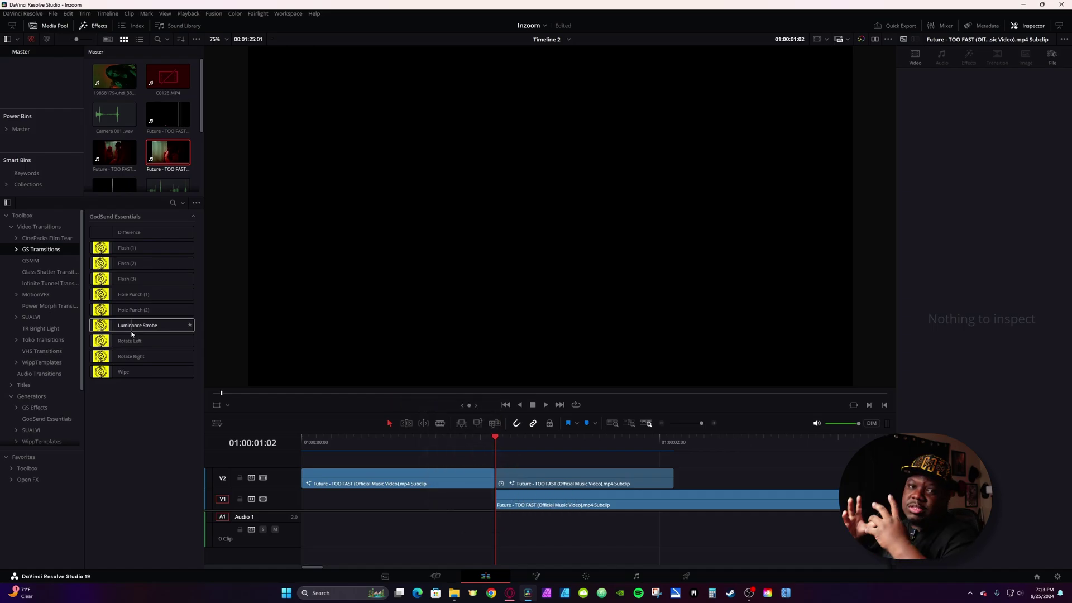
left_click_drag(132, 334, 468, 474)
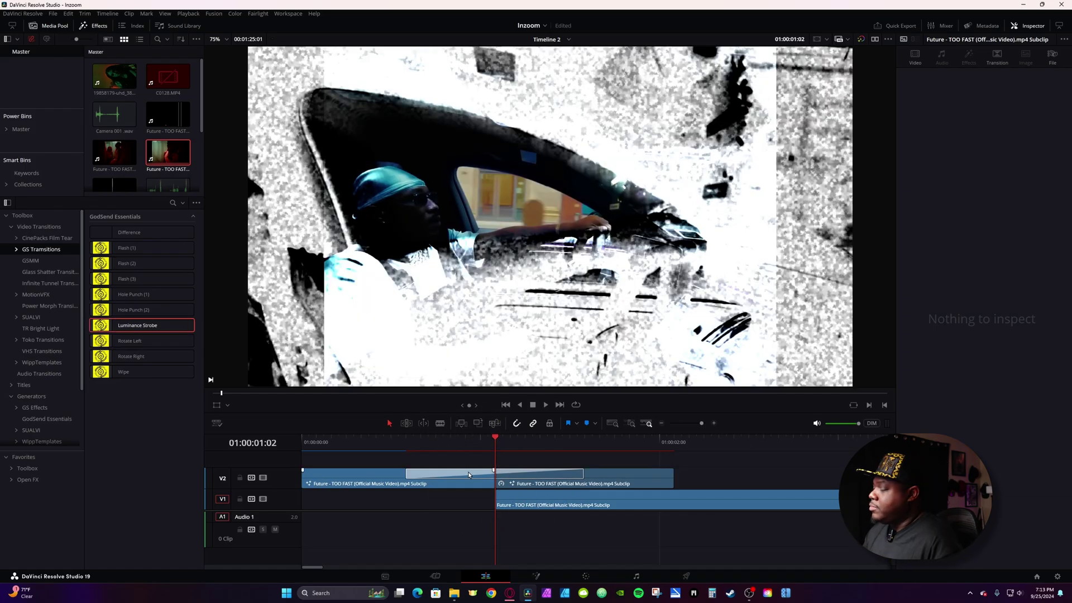
left_click(428, 477)
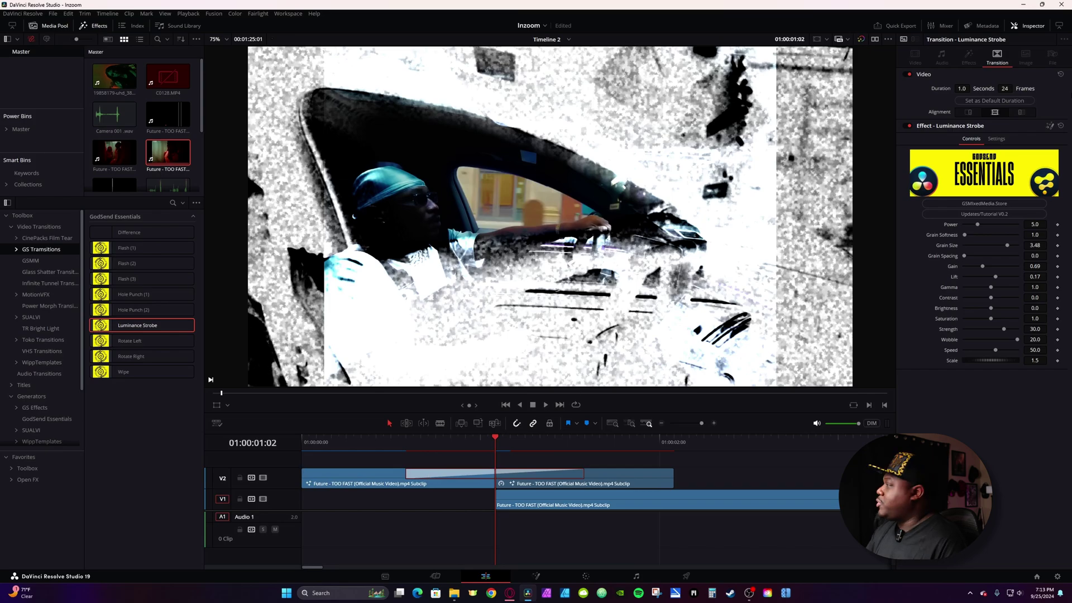
left_click(1000, 97)
type("10")
key("Return")
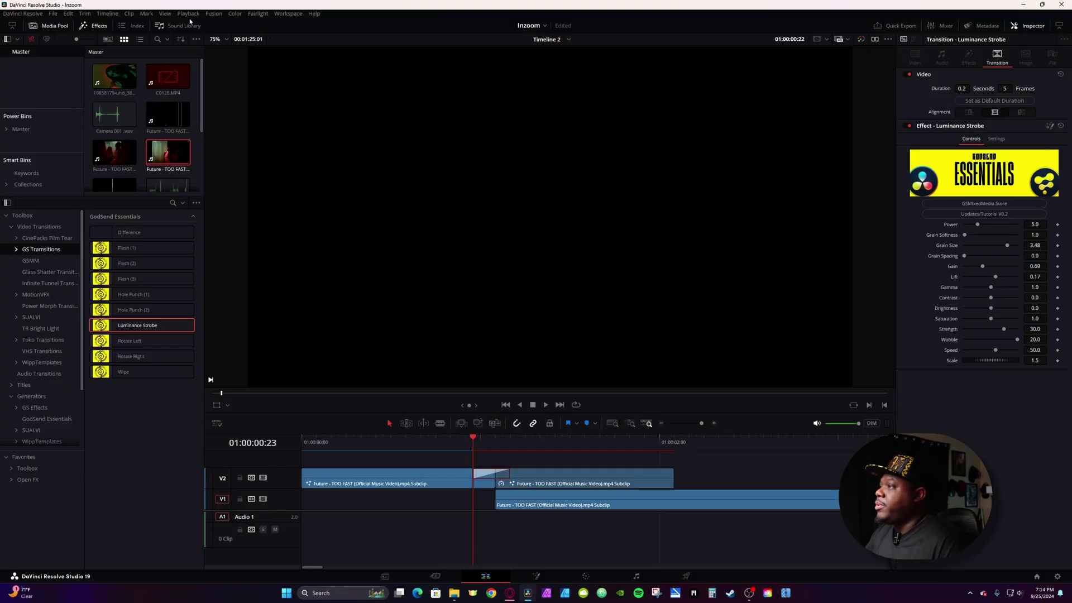
Open the Playback menu's Render Cache options to turn on render caching.
left_click(189, 13)
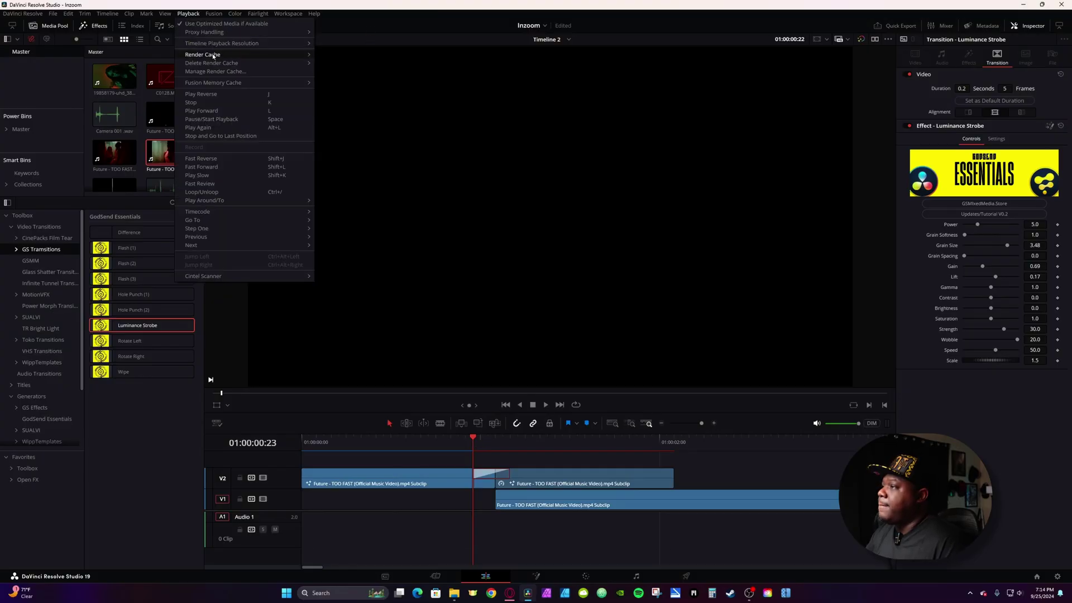
mouse_move(212, 57)
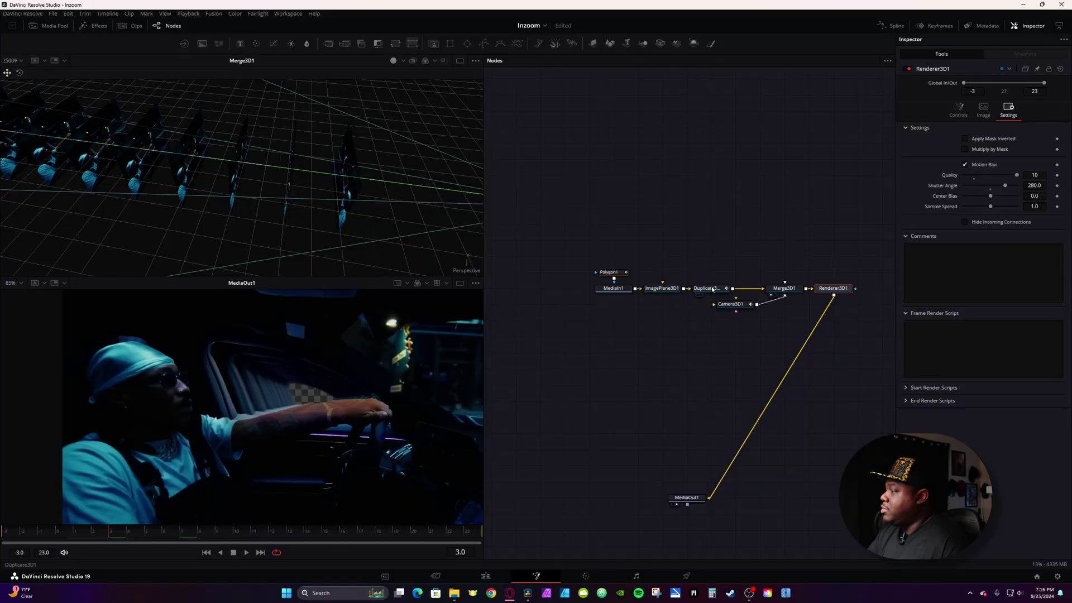
Delete the Duplicate3D1 node, then select the Camera3D1 node.
left_click(708, 289)
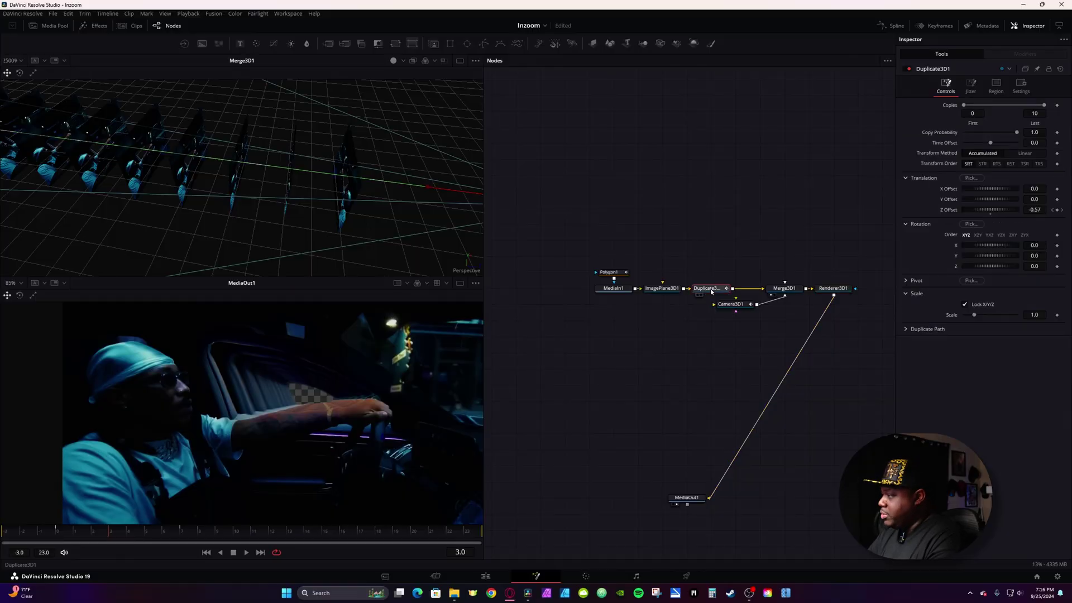
key("Delete")
left_click(730, 304)
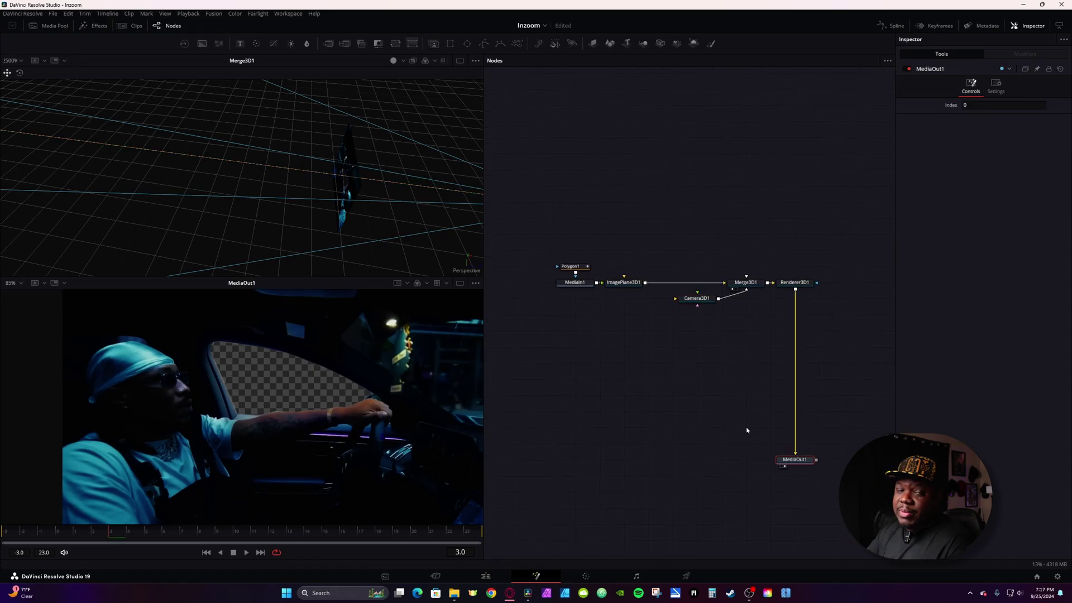
Add four Image Plane 3D nodes and connect ImagePlane3D2 and ImagePlane3D3 into Merge3D1.
left_click_drag(747, 428, 715, 488)
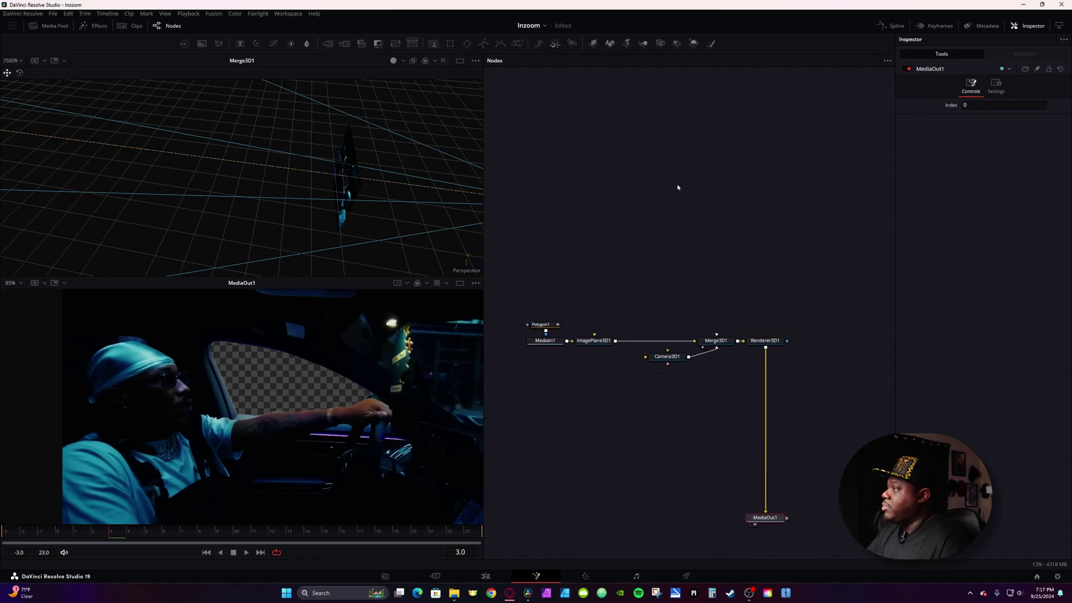
left_click_drag(592, 47, 640, 238)
left_click_drag(592, 43, 716, 276)
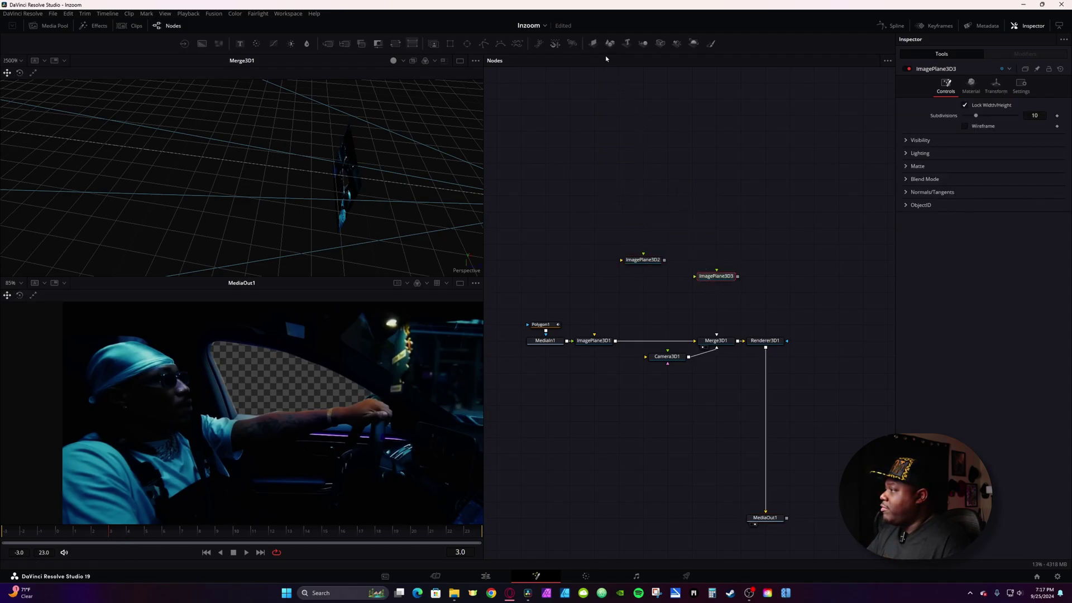
left_click_drag(591, 48, 740, 229)
left_click_drag(592, 43, 715, 330)
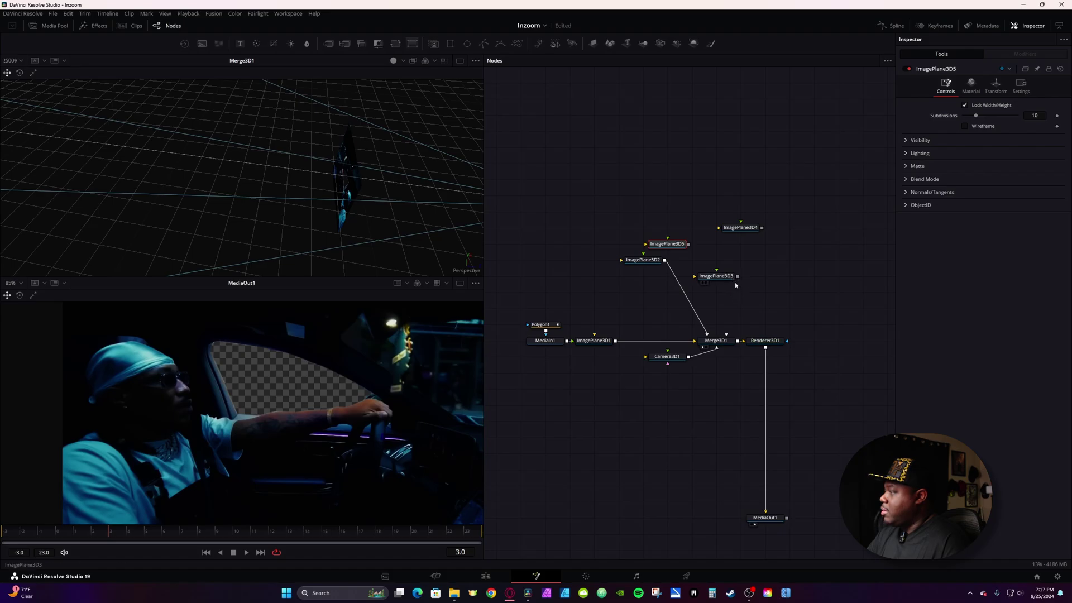
left_click_drag(737, 277, 726, 337)
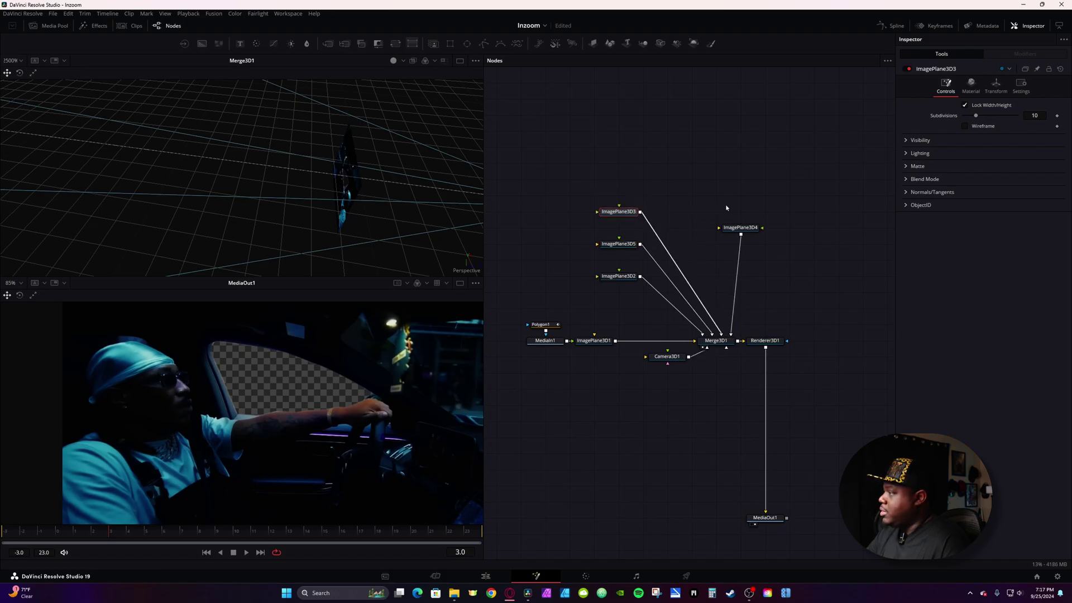
Rearrange the graph: ImagePlane3D4 to the top, Polygon1, MediaIn1 and ImagePlane3D1 shifted left.
left_click_drag(747, 229, 625, 181)
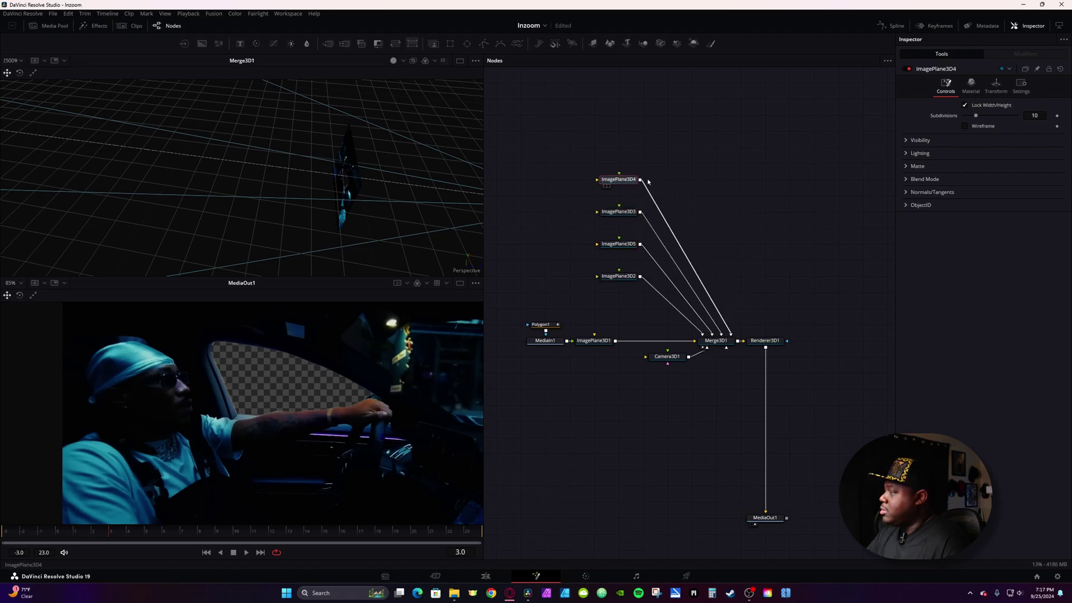
left_click_drag(675, 345, 794, 344)
left_click_drag(626, 288, 738, 341)
left_click(615, 340)
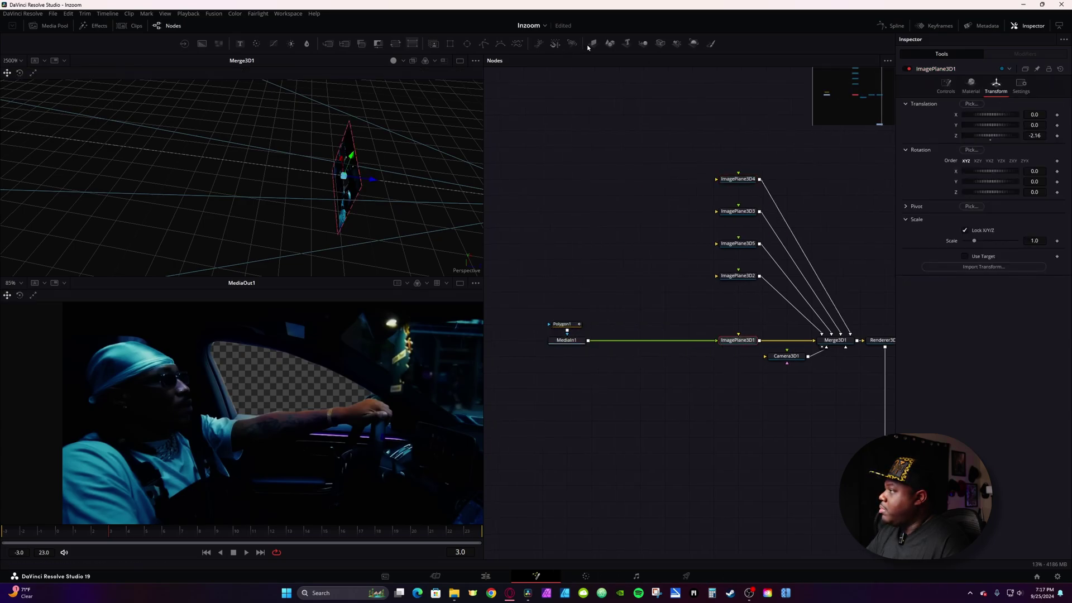
Add a sixth image plane and feed MediaIn1 into ImagePlane3D2, 3D5, 3D3 and 3D4.
left_click_drag(587, 47, 836, 340)
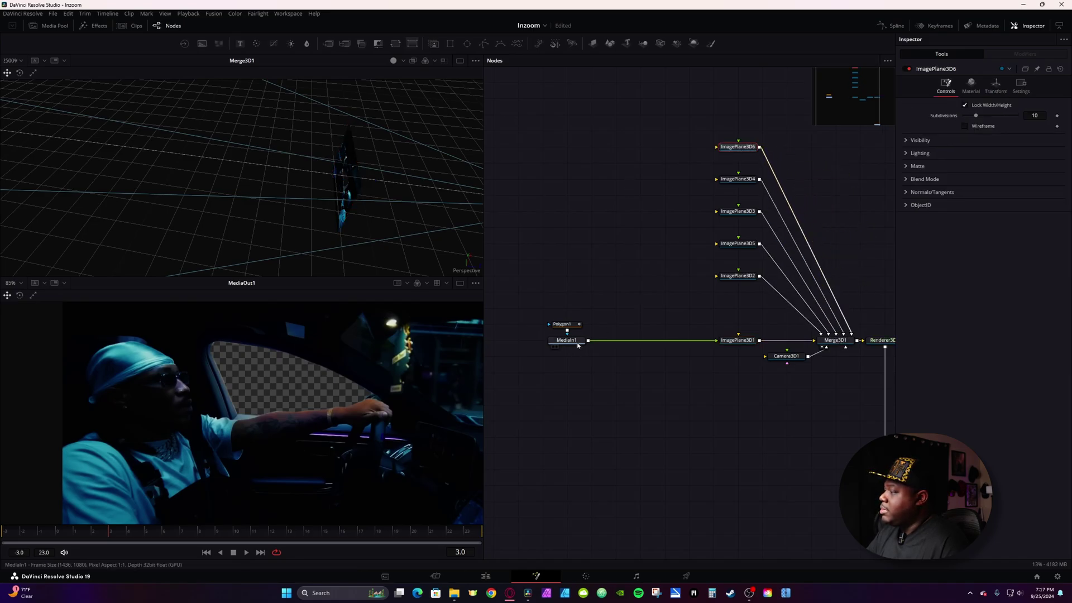
mouse_move(578, 345)
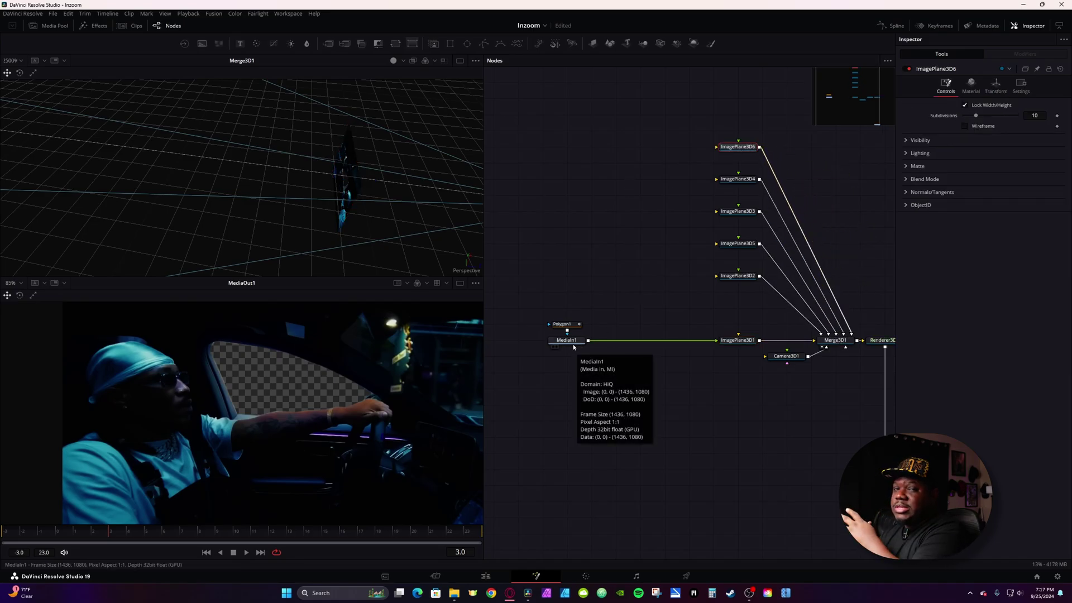
left_click_drag(588, 340, 732, 280)
left_click_drag(588, 340, 746, 244)
left_click_drag(588, 340, 736, 213)
left_click_drag(588, 340, 726, 180)
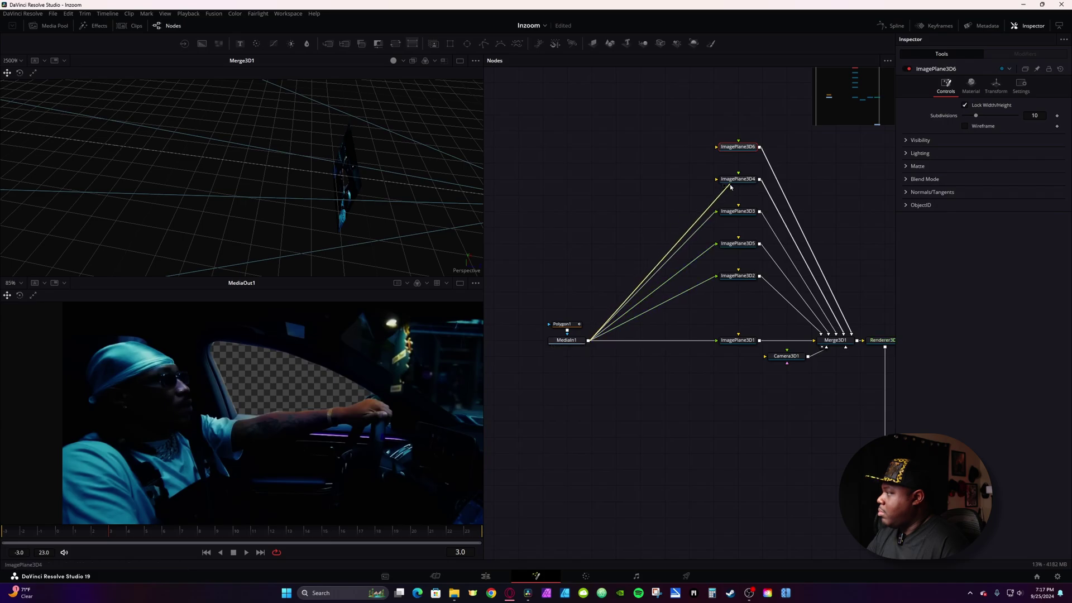
Feed MediaIn1 into ImagePlane3D6 and push ImagePlane3D2 back to Translation Z -3.34.
left_click_drag(588, 340, 727, 158)
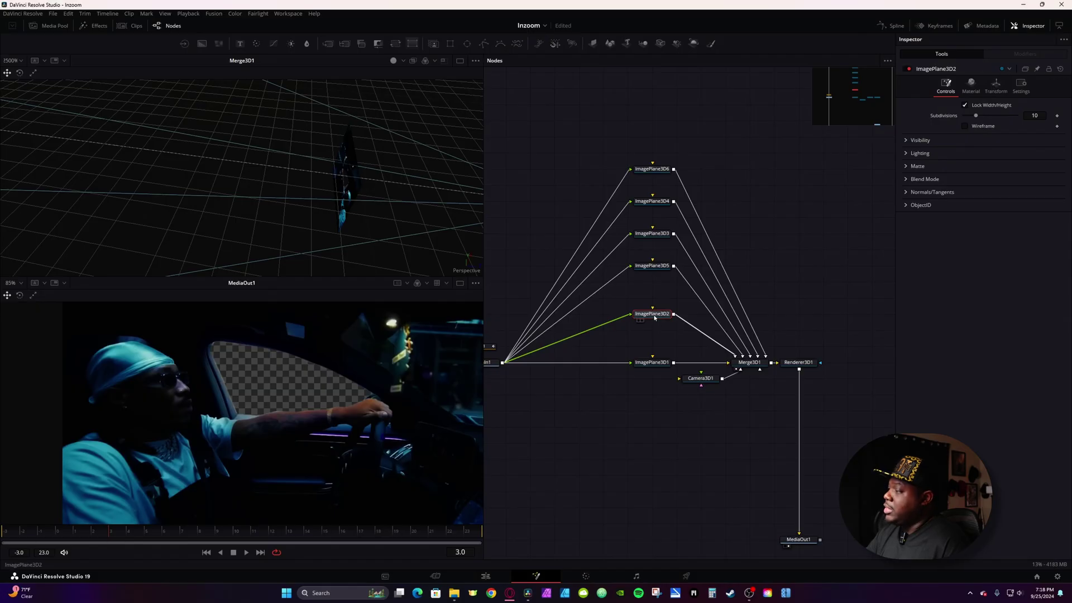
left_click(996, 87)
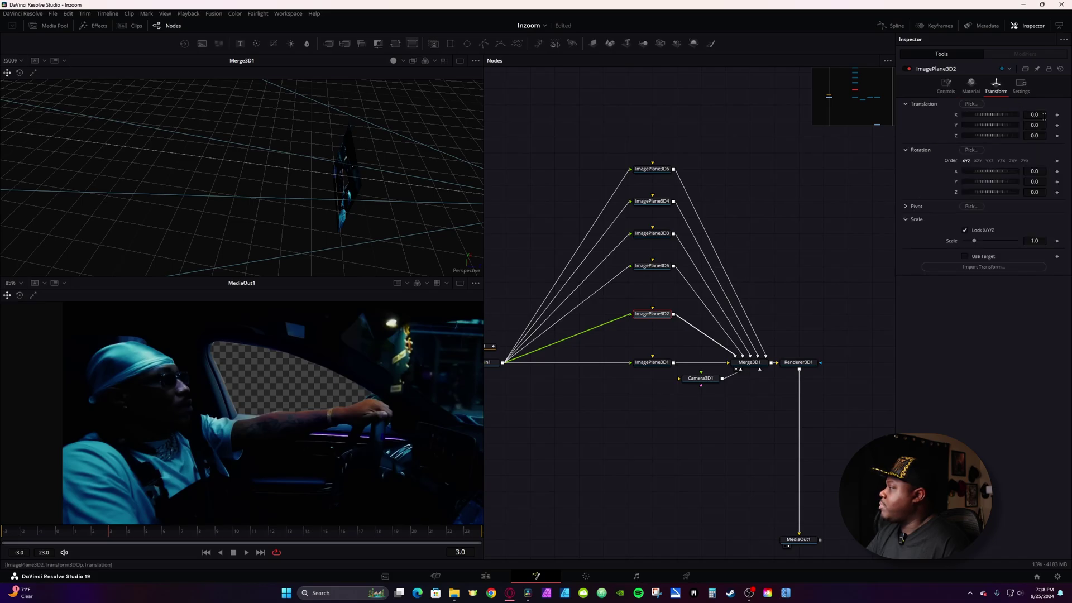
left_click_drag(386, 202, 333, 187)
scroll(415, 194, "down", 3)
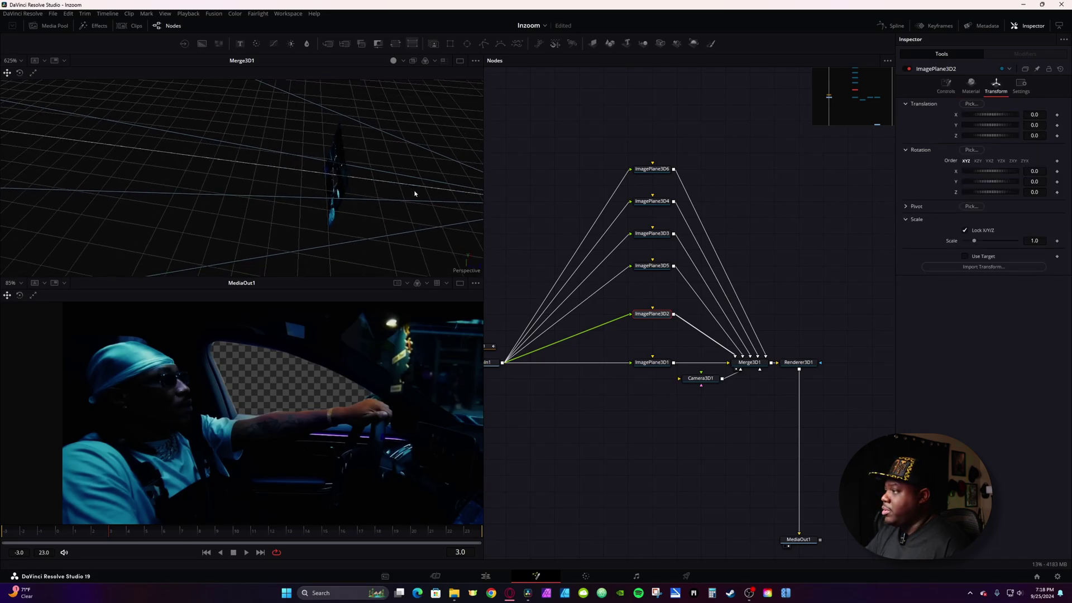
scroll(407, 193, "down", 4)
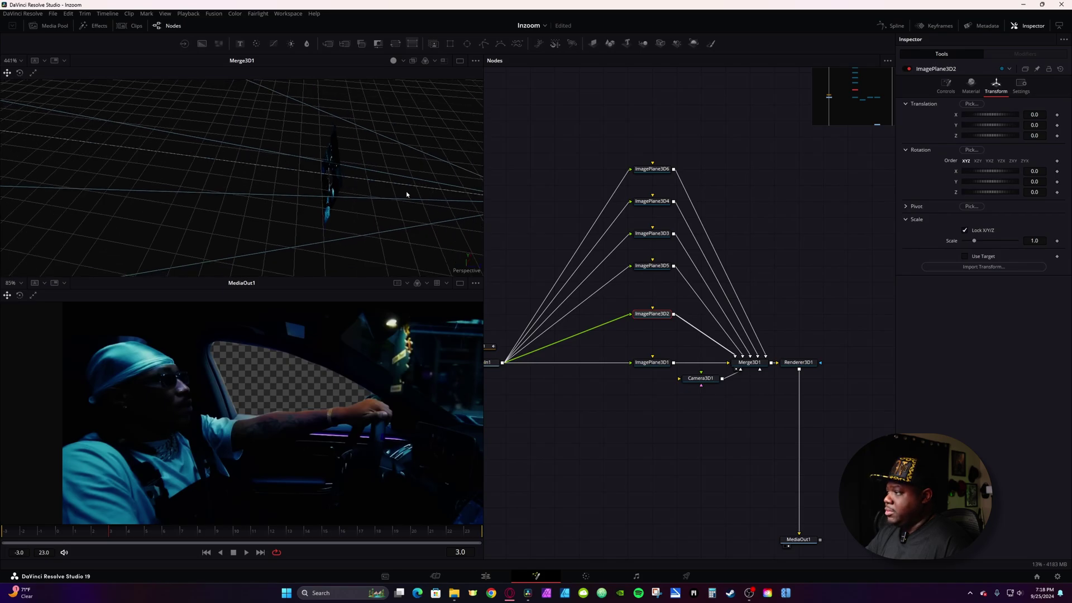
scroll(407, 194, "down", 4)
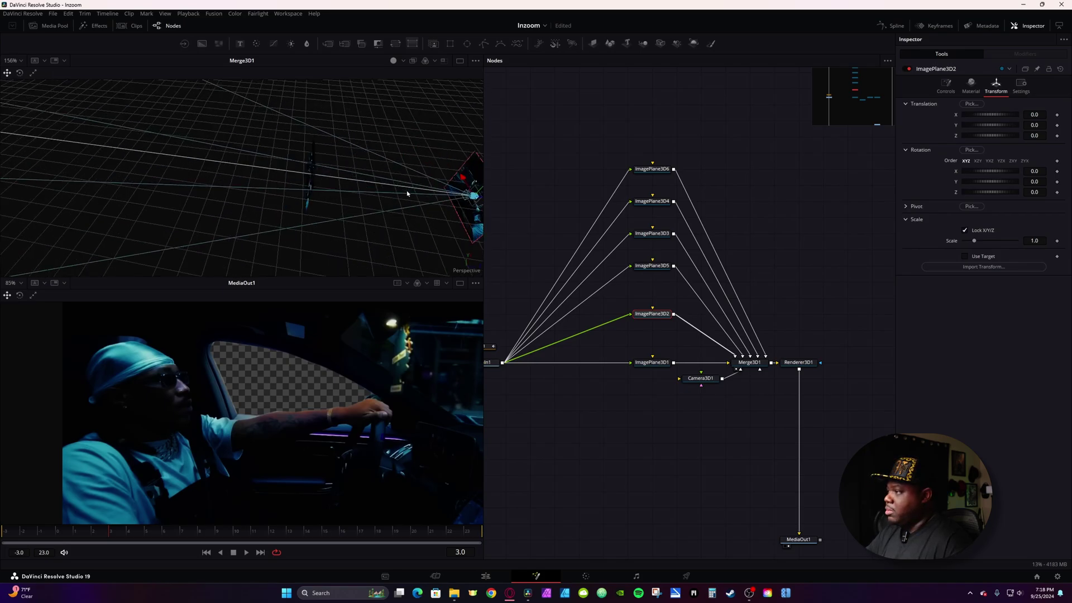
left_click_drag(413, 197, 249, 180)
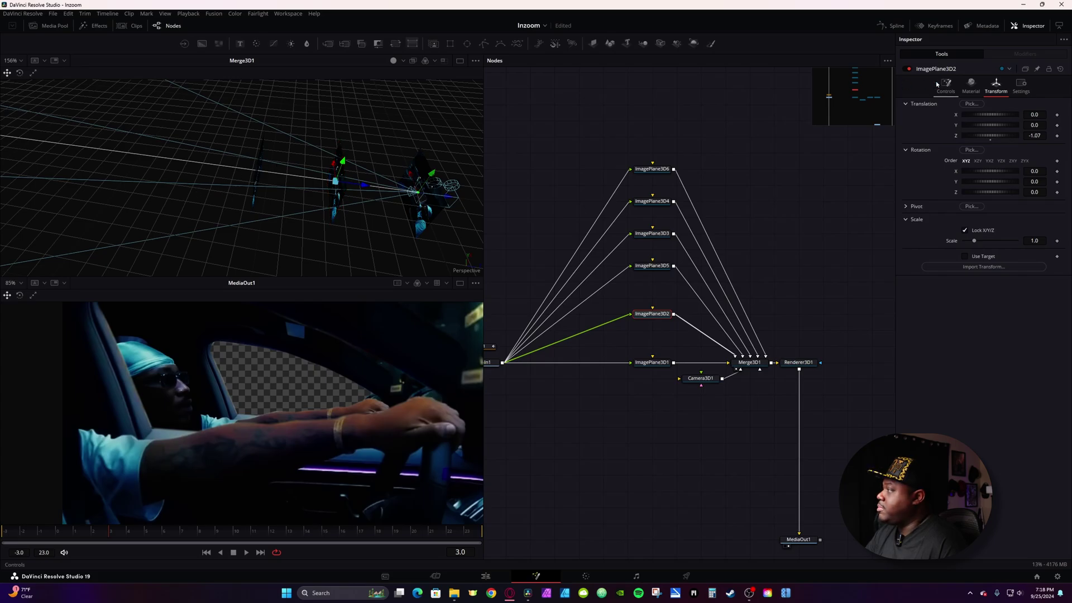
left_click_drag(1042, 139, 927, 140)
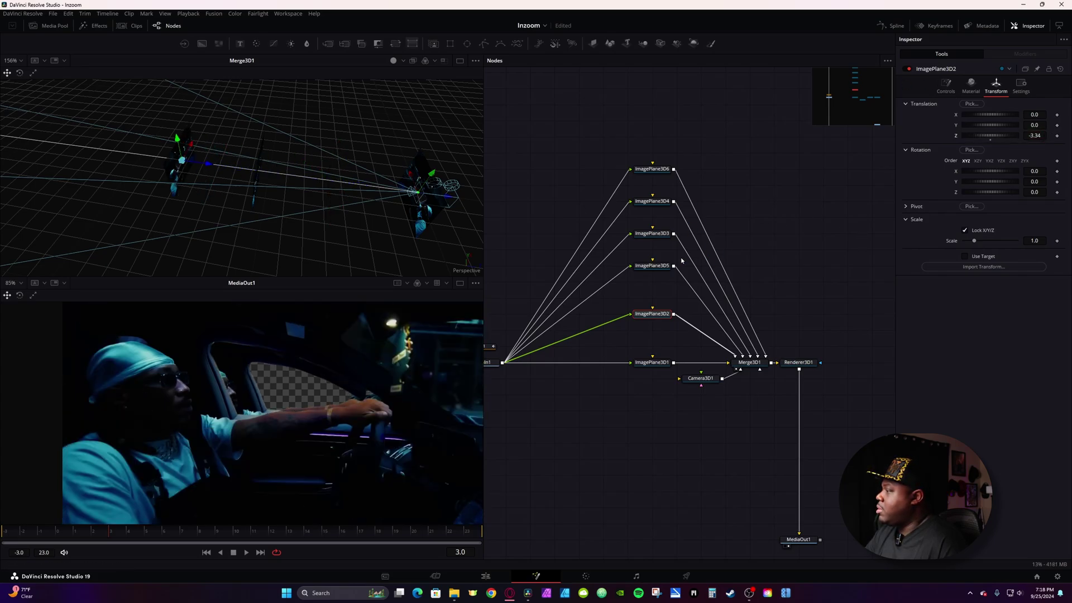
Push ImagePlane3D5 back in depth to Translation Z -4.48.
left_click(664, 269)
left_click(997, 87)
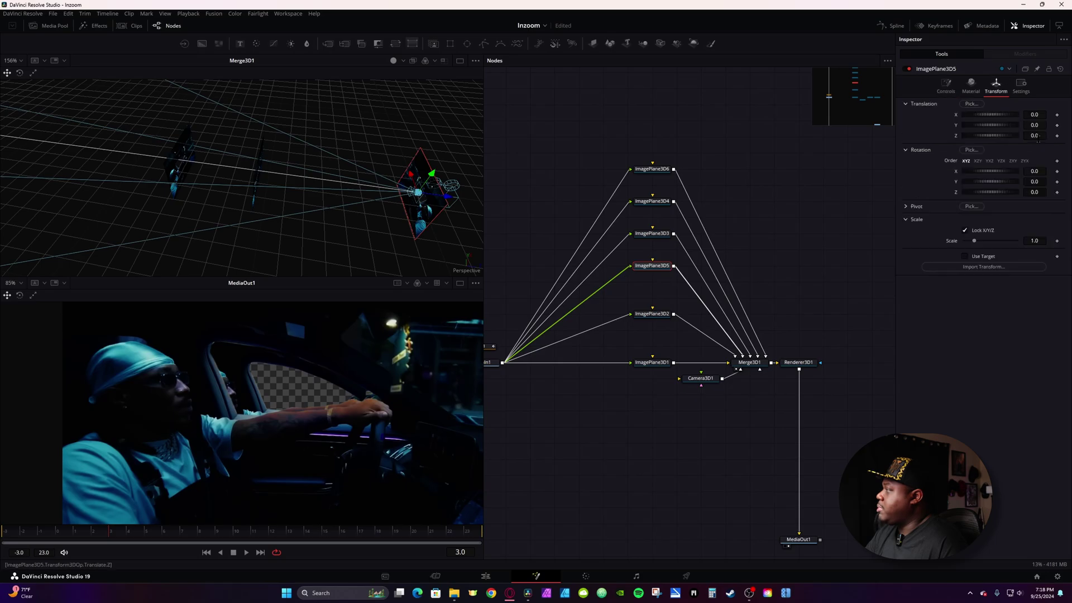
left_click_drag(1036, 136, 1005, 137)
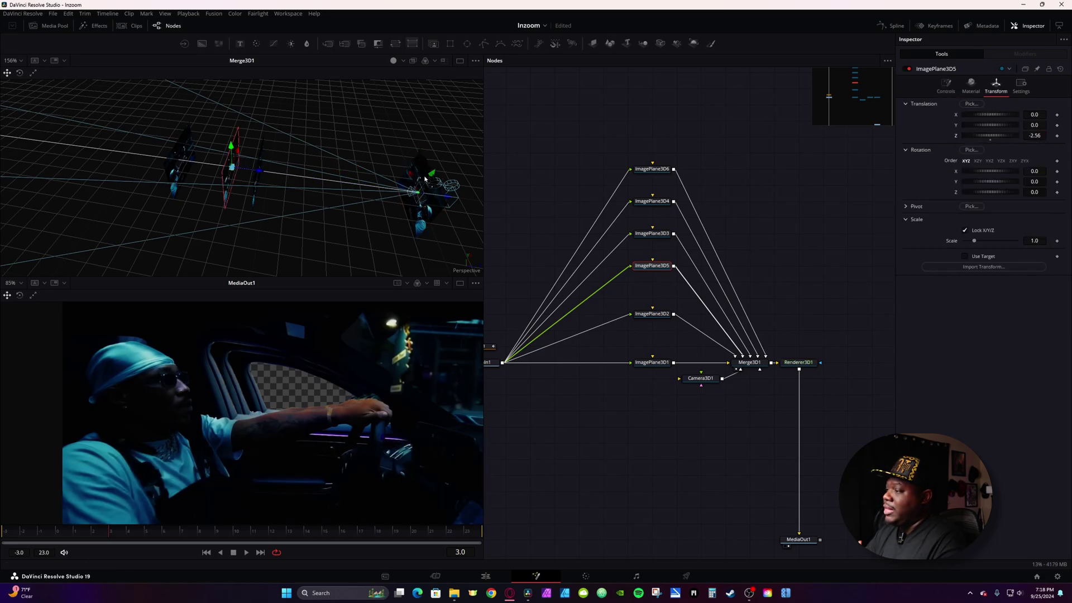
left_click_drag(1035, 135, 1014, 136)
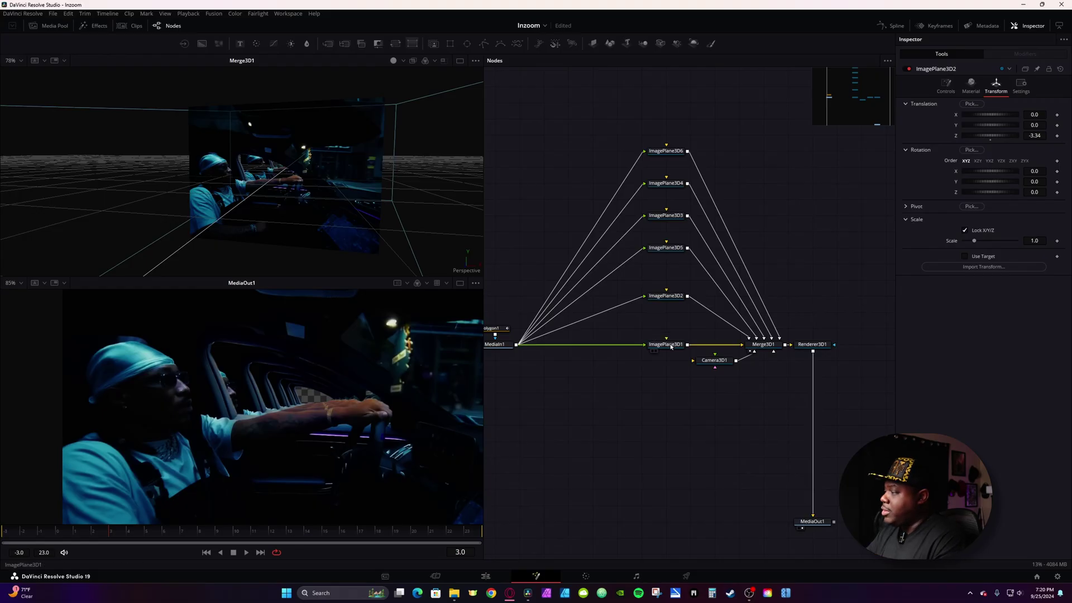
Inspect the transform settings of the first and second image planes.
left_click(671, 346)
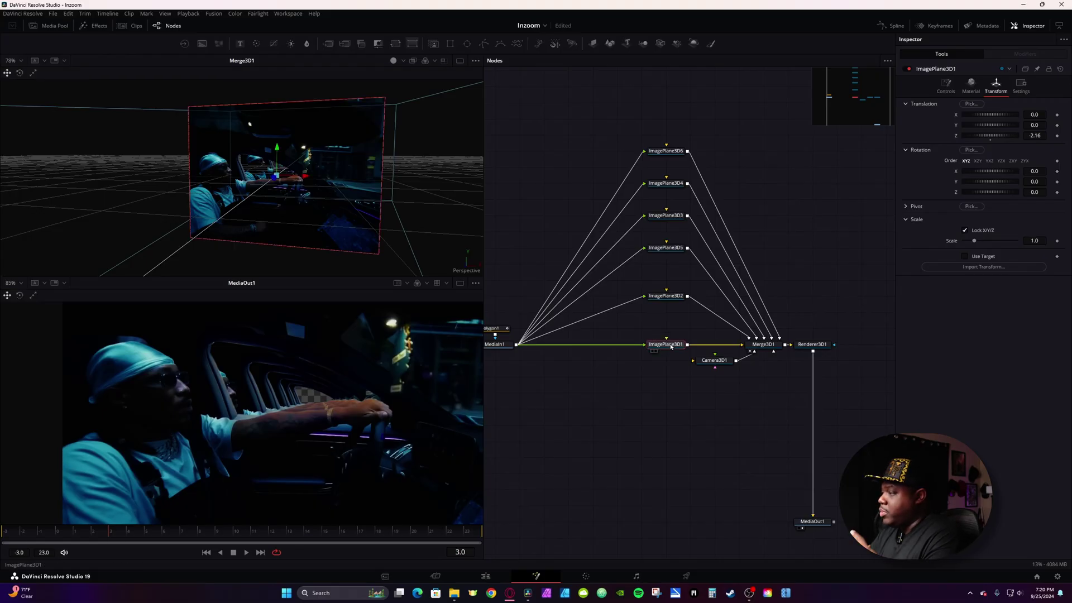
left_click(673, 297)
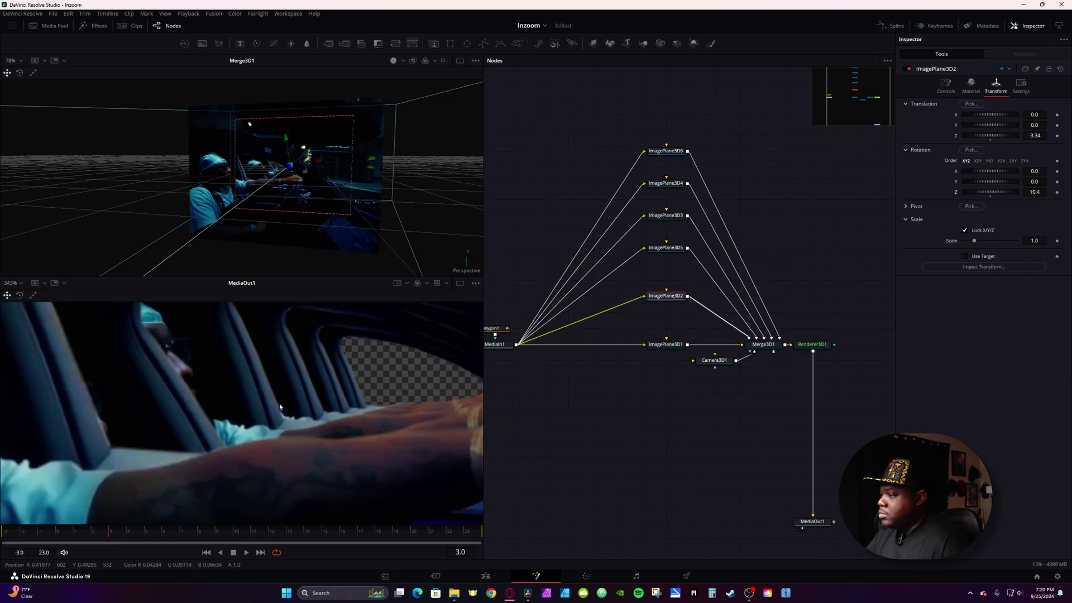
scroll(280, 407, "down", 3)
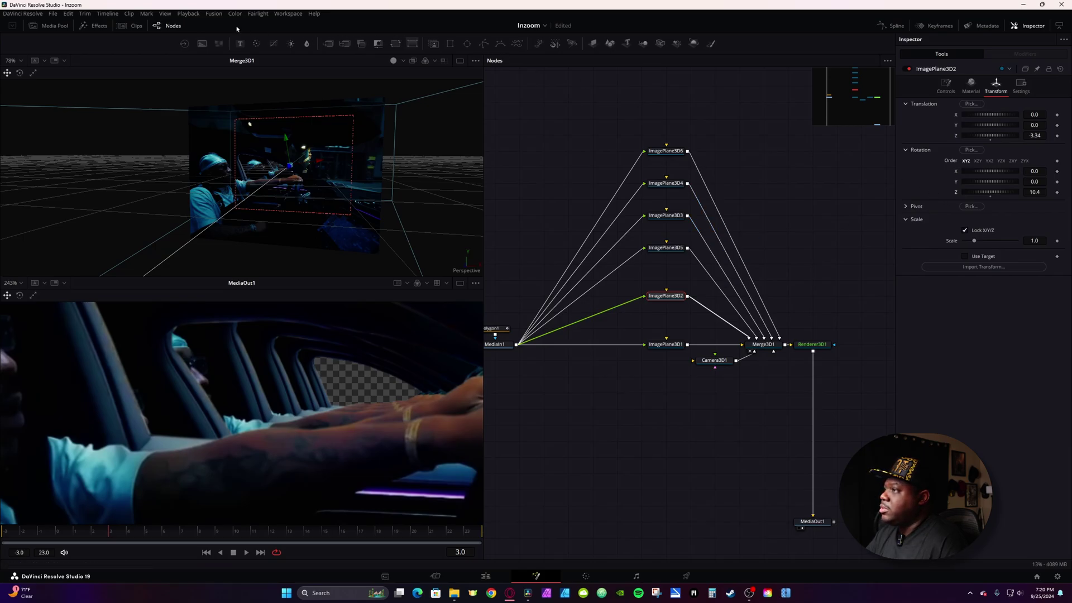
Set Timeline Playback Resolution to Half.
left_click(195, 16)
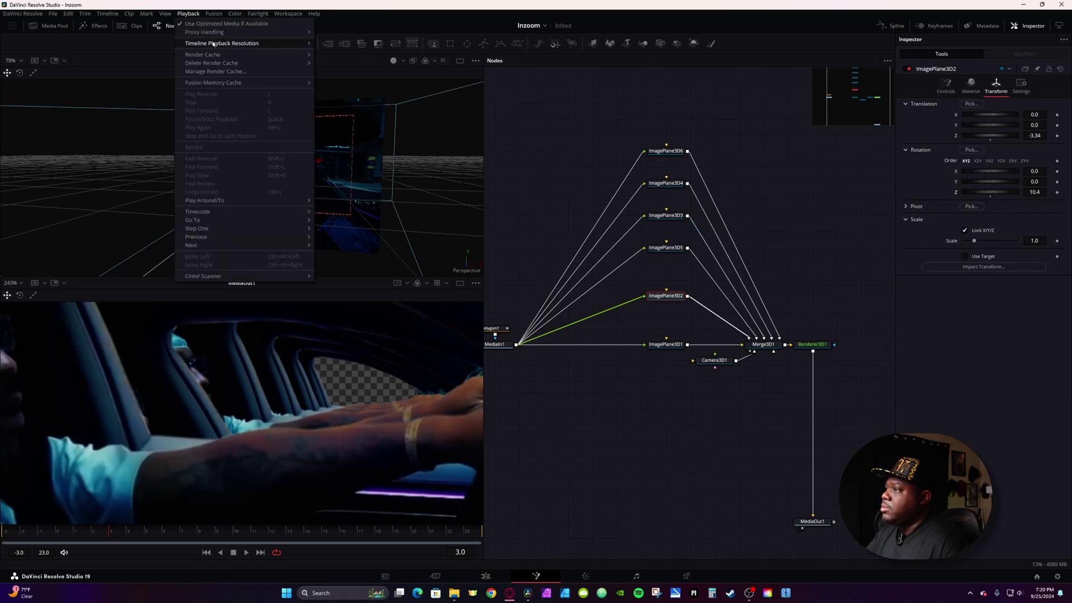
mouse_move(212, 44)
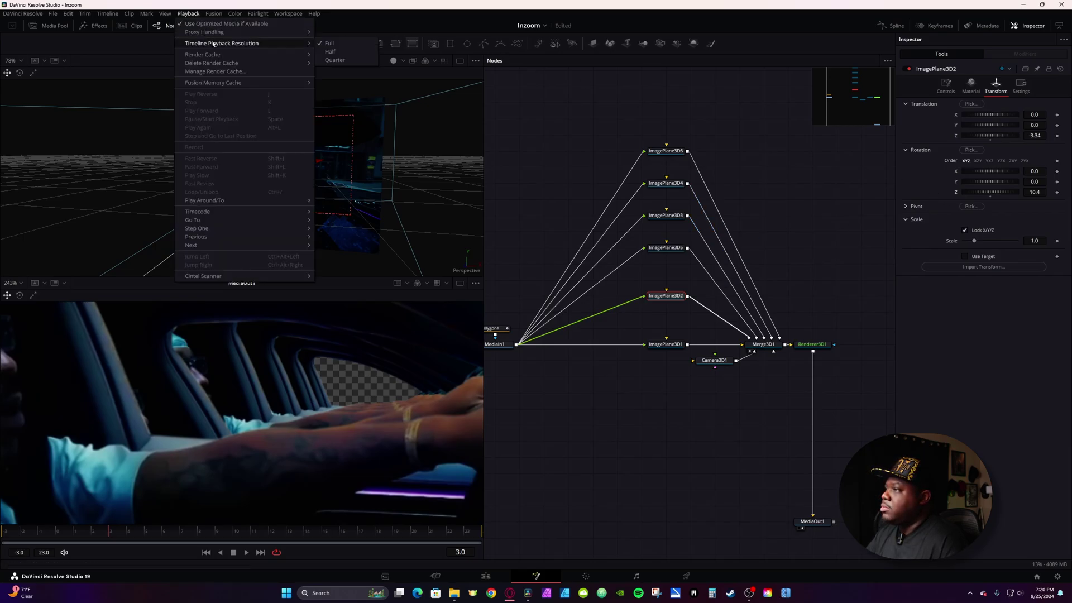
left_click(331, 52)
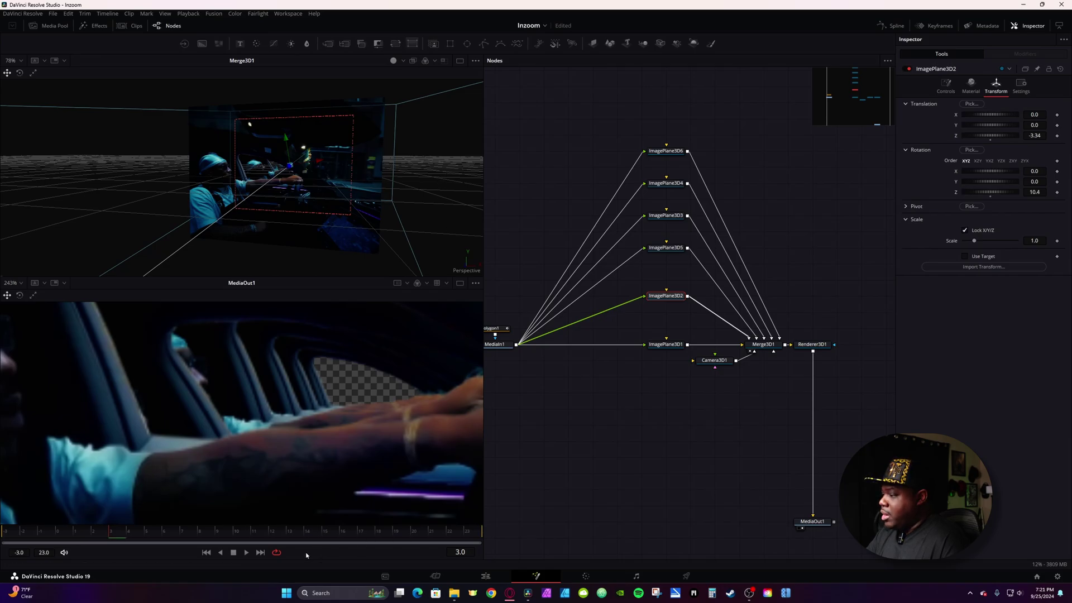
Turn off High Quality and Motion Blur in the viewer's playback options.
right_click(333, 556)
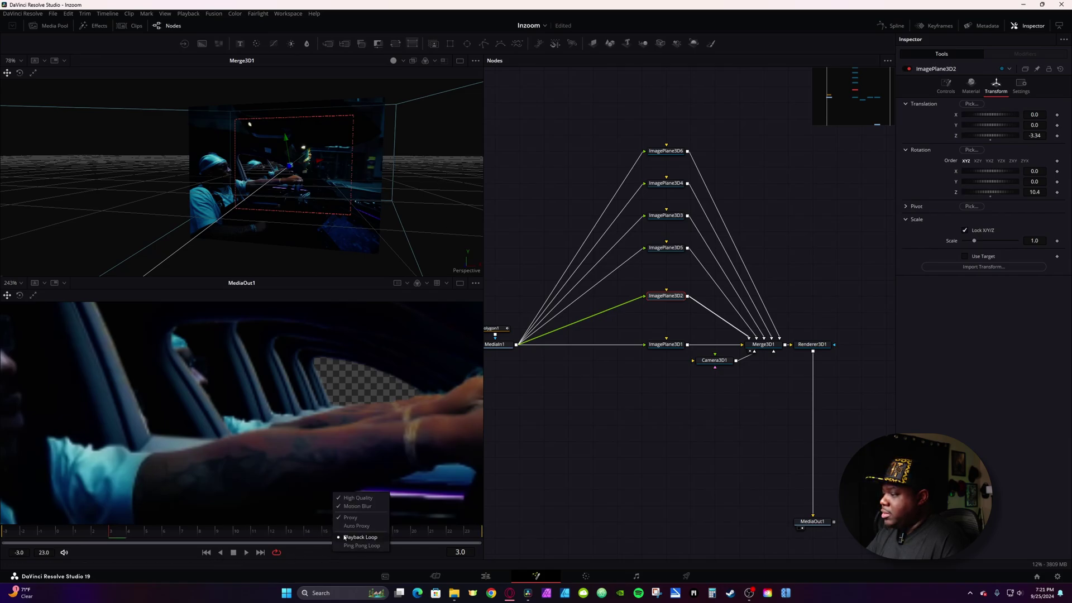
left_click(355, 500)
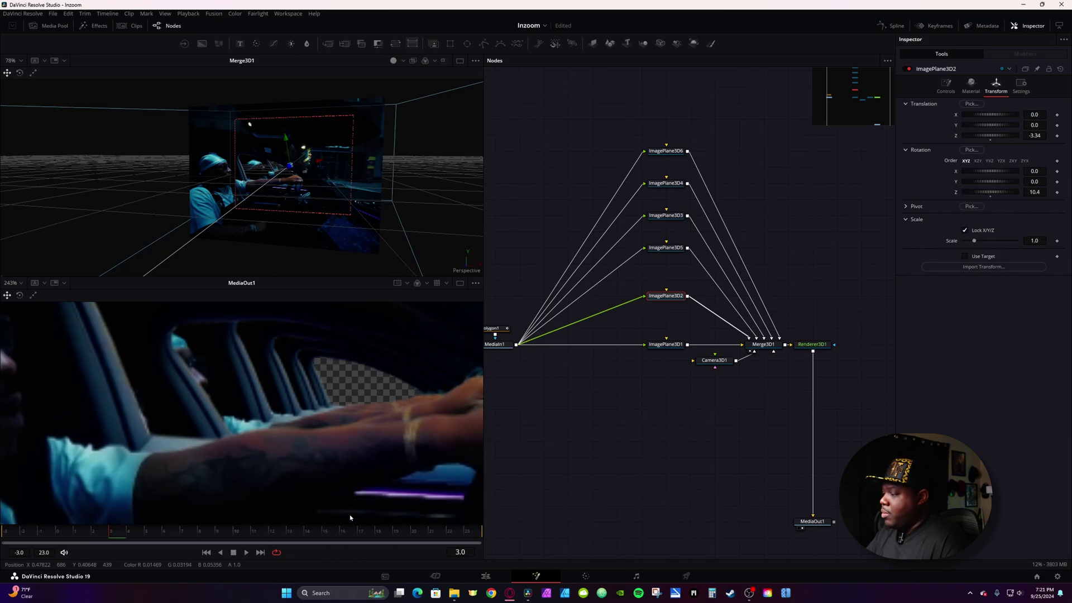
right_click(330, 550)
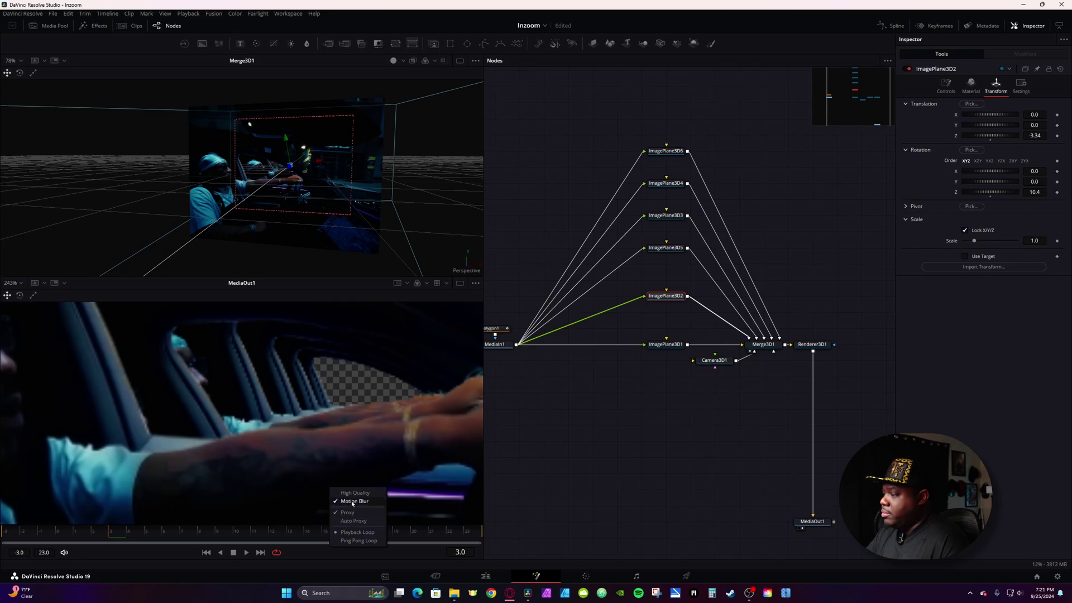
left_click(353, 502)
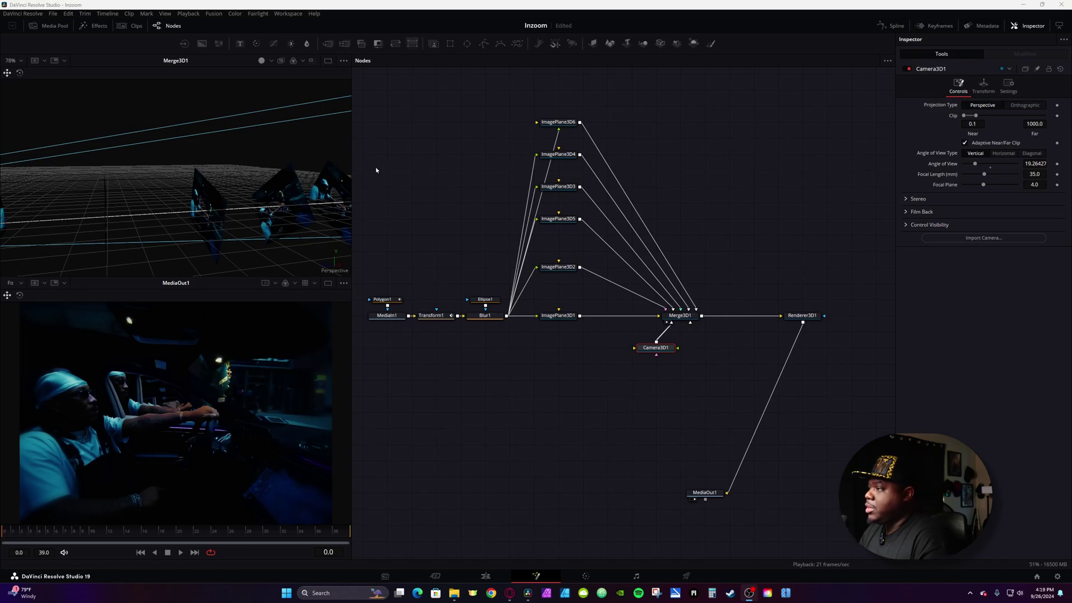
Keyframe Camera3D1 Translation Z at frame 0 and -4.52 near the end, play it back, open Spline.
left_click_drag(358, 193, 503, 195)
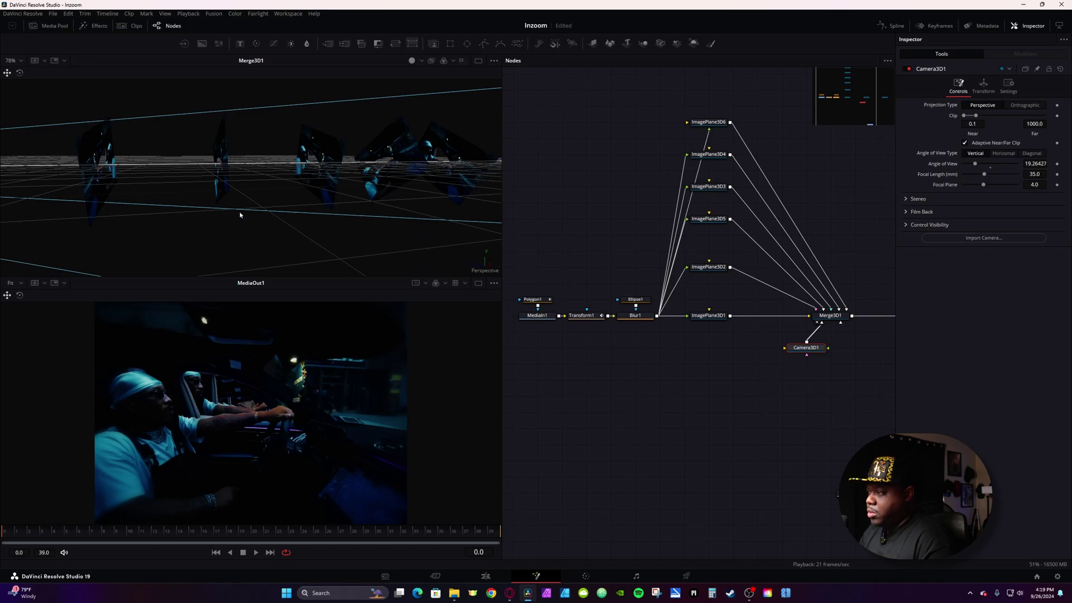
left_click_drag(240, 215, 312, 213)
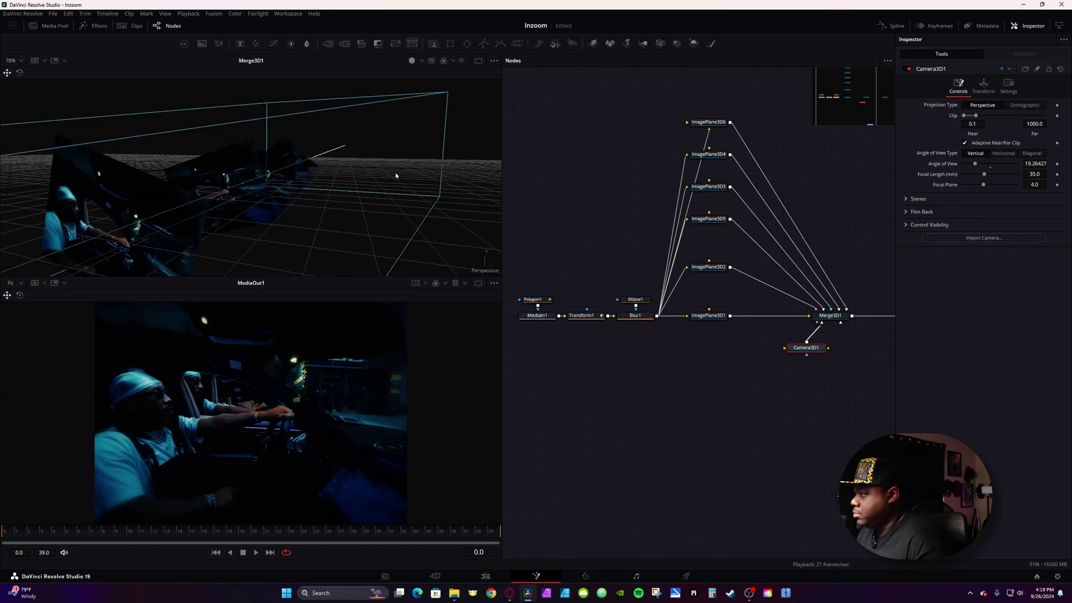
left_click_drag(502, 185, 391, 185)
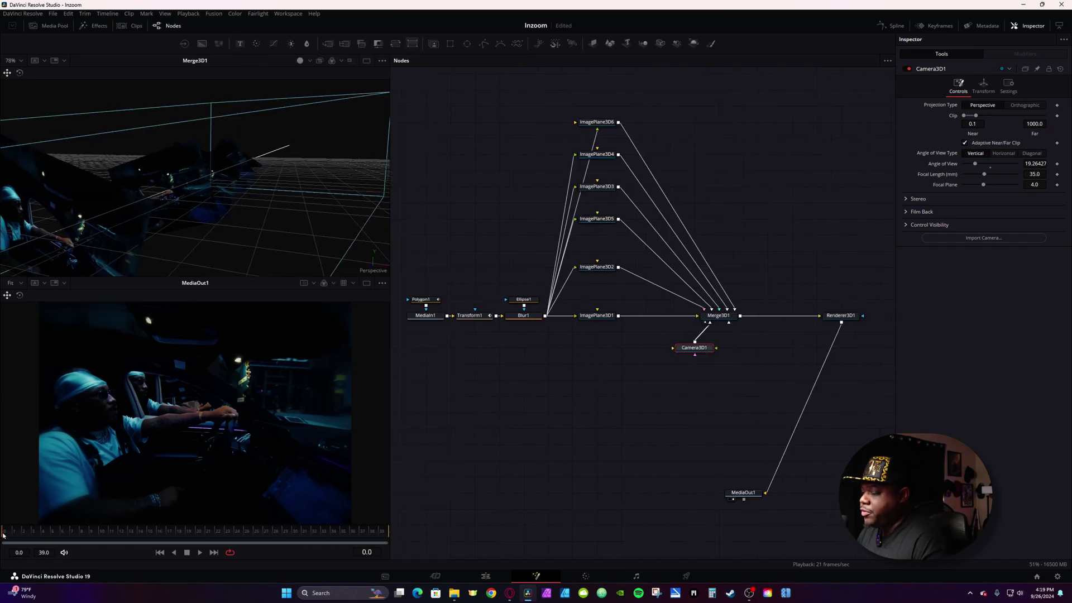
left_click(984, 84)
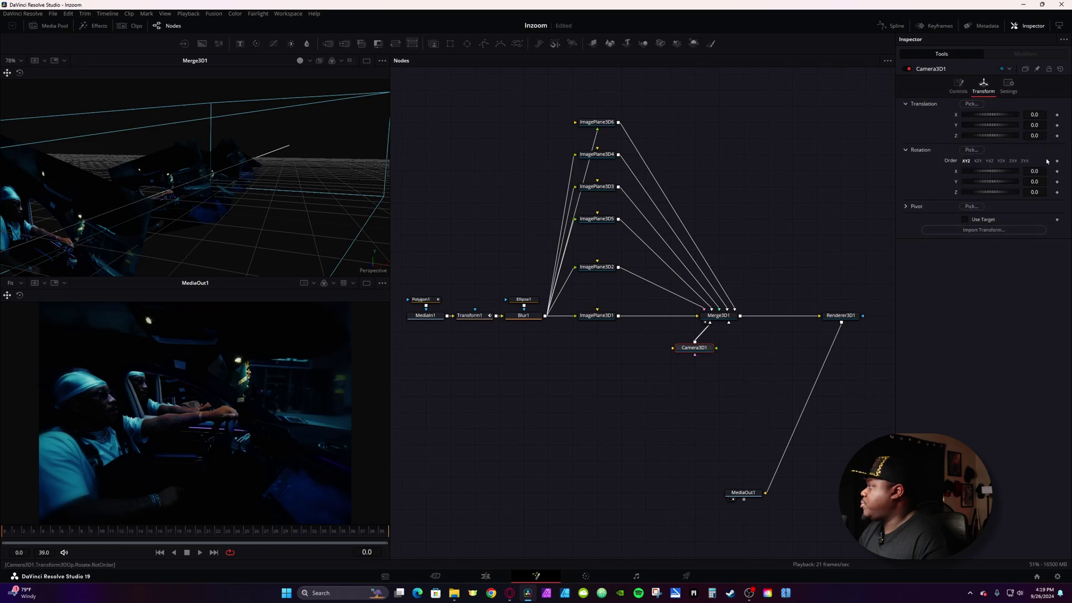
left_click(1057, 137)
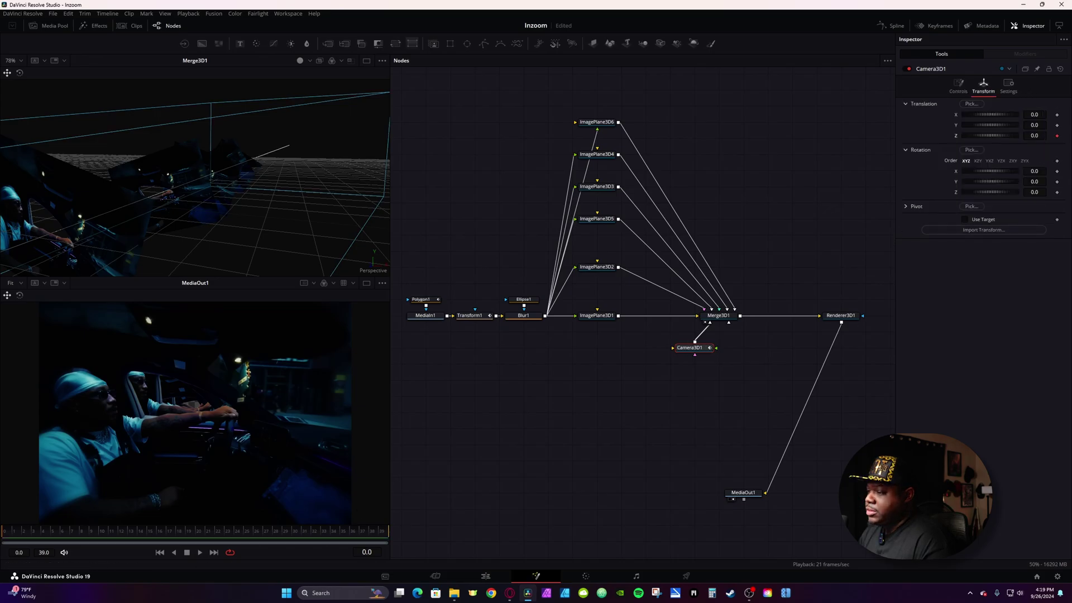
left_click(386, 534)
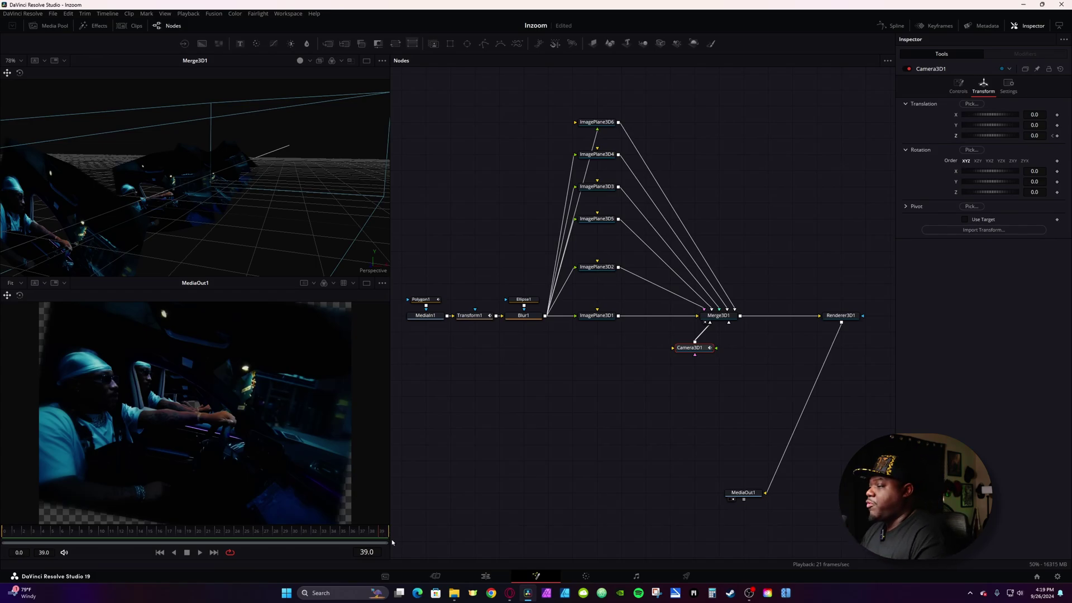
left_click_drag(1035, 136, 917, 136)
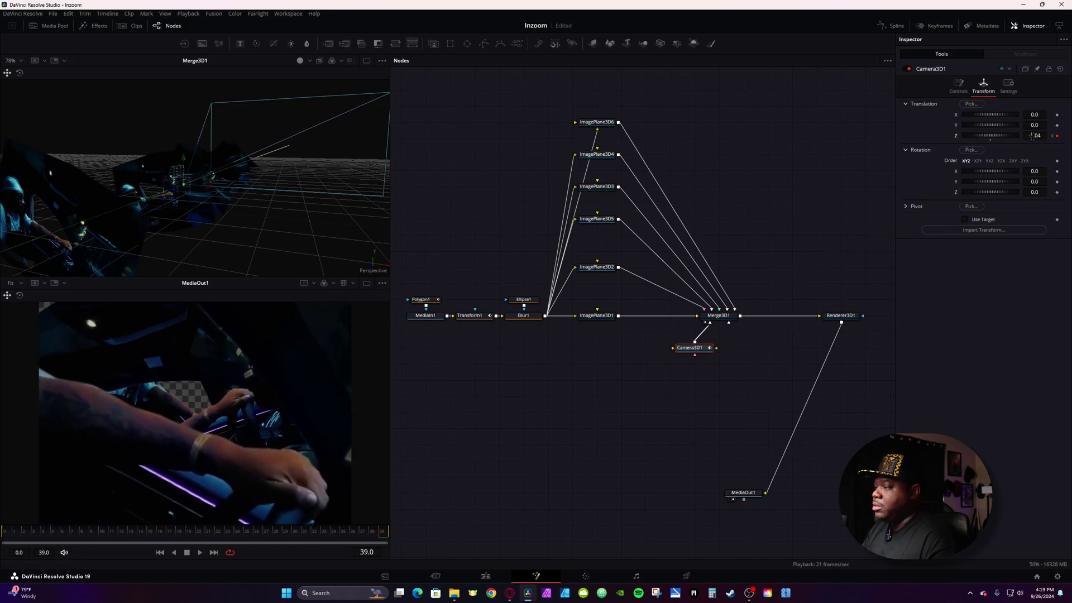
key("space")
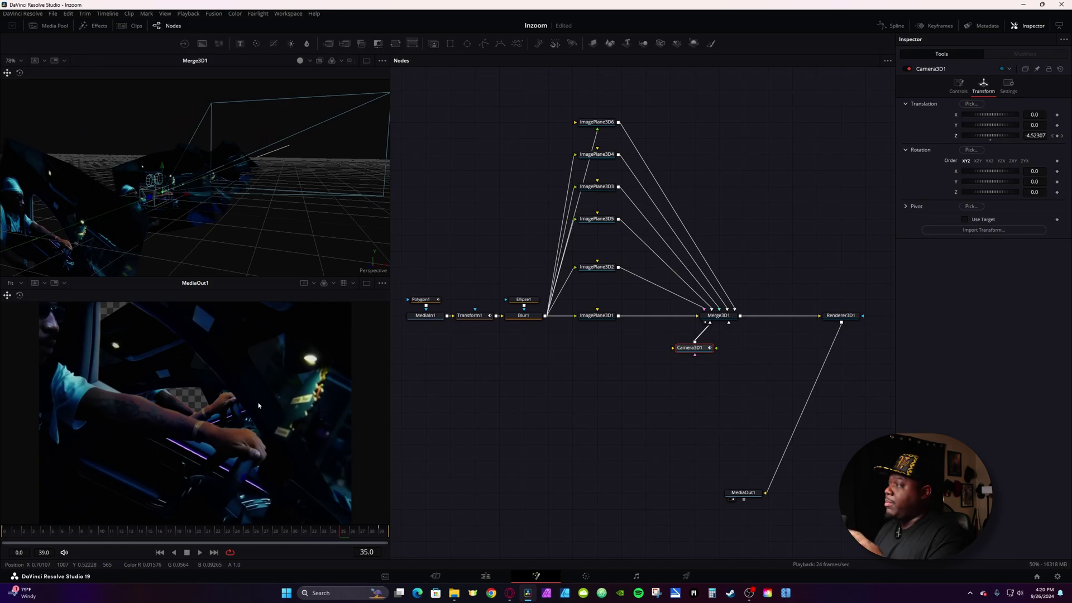
left_click(892, 26)
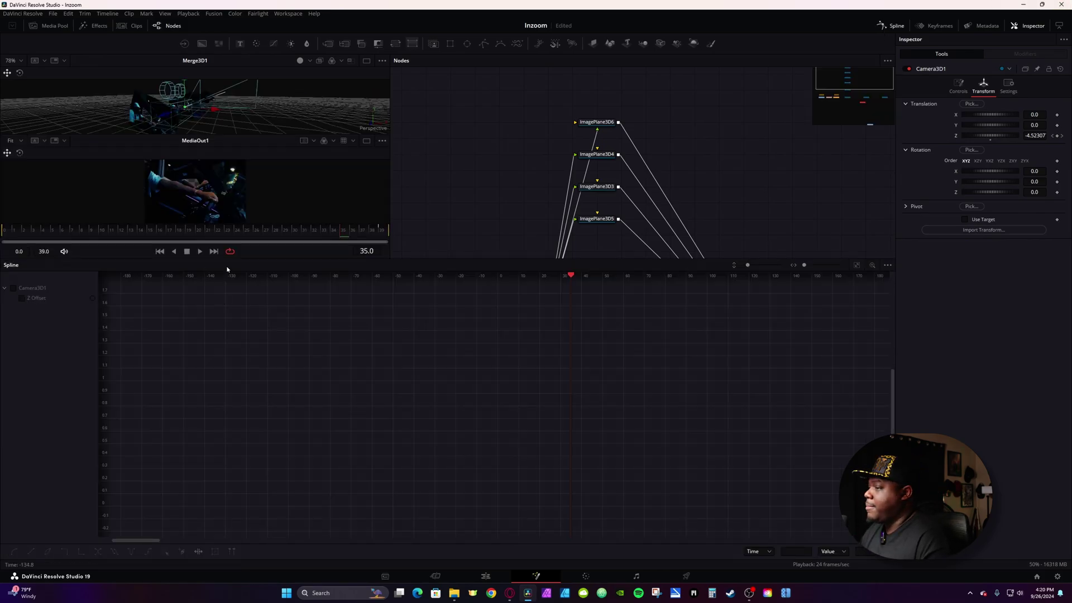
Smooth both Z Offset keyframes, save, shorten an ease handle, make the curve linear, return to Edit.
left_click(12, 289)
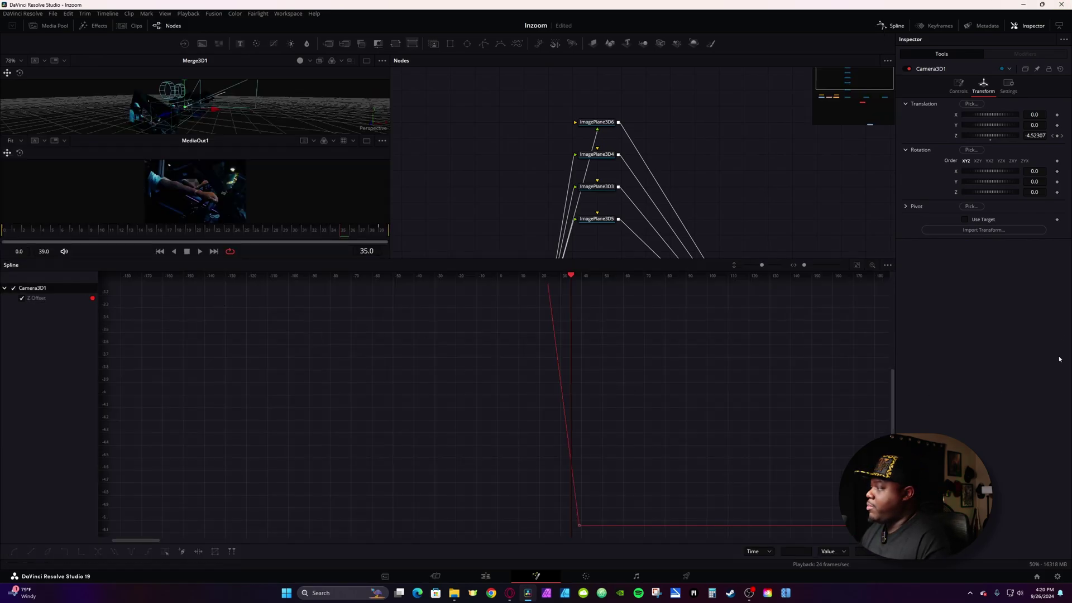
left_click(857, 266)
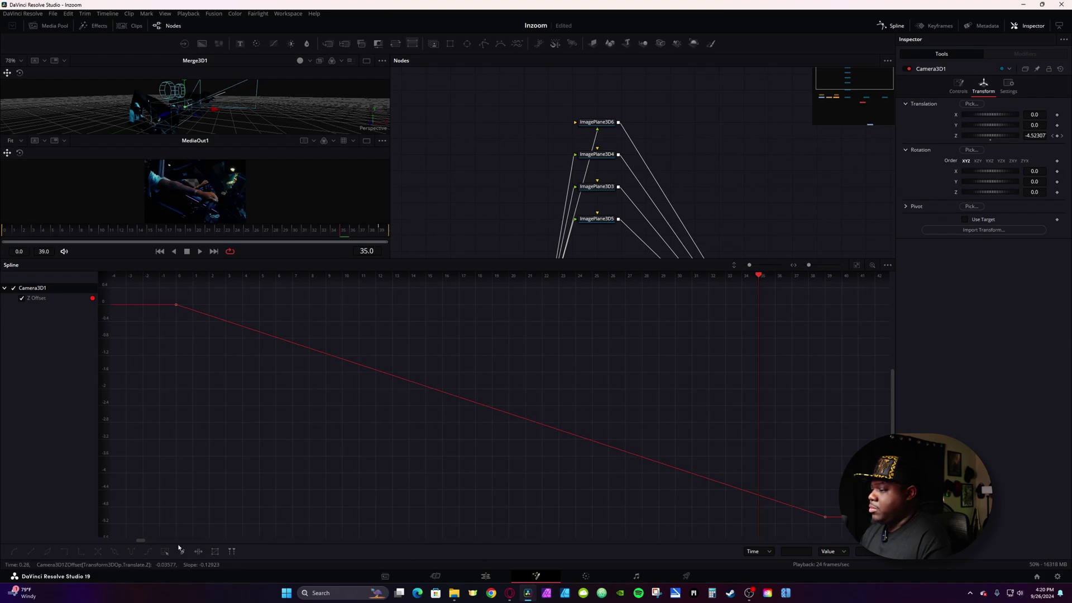
key("ctrl+a")
key("shift+s")
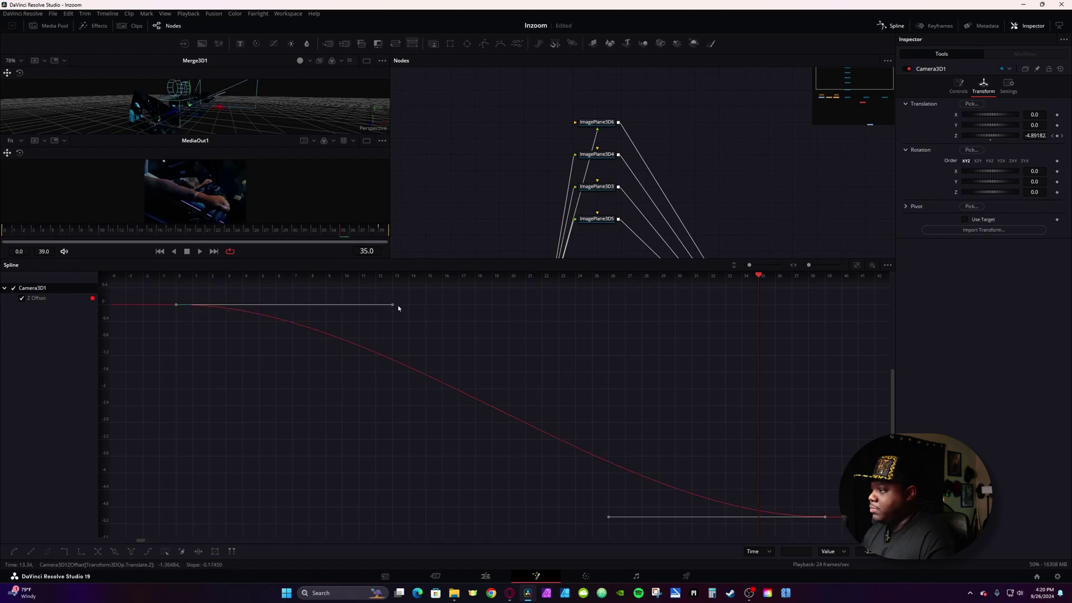
key("ctrl+s")
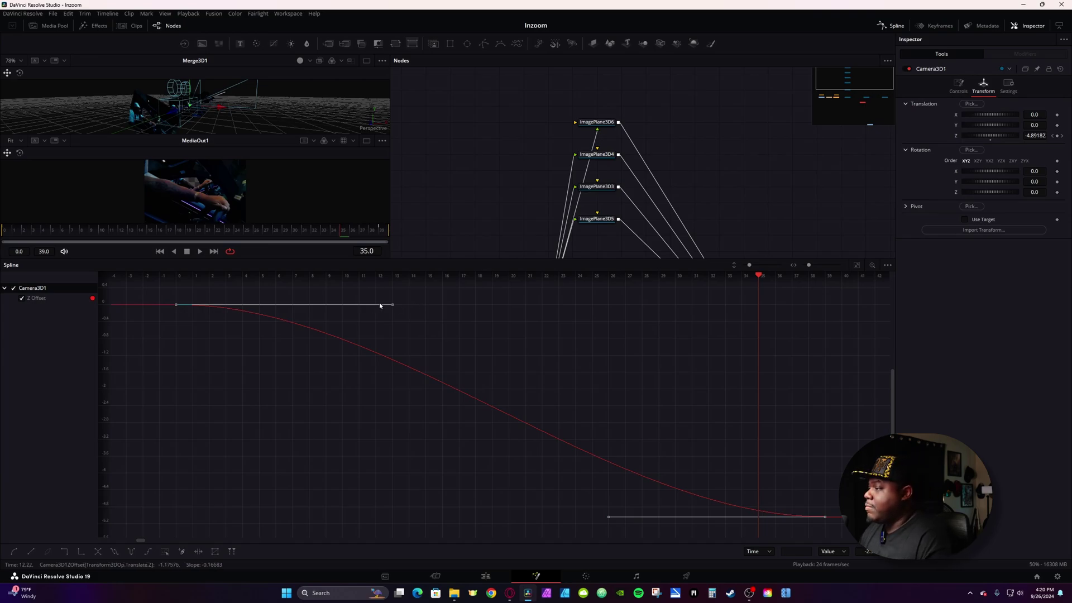
left_click_drag(392, 305, 226, 308)
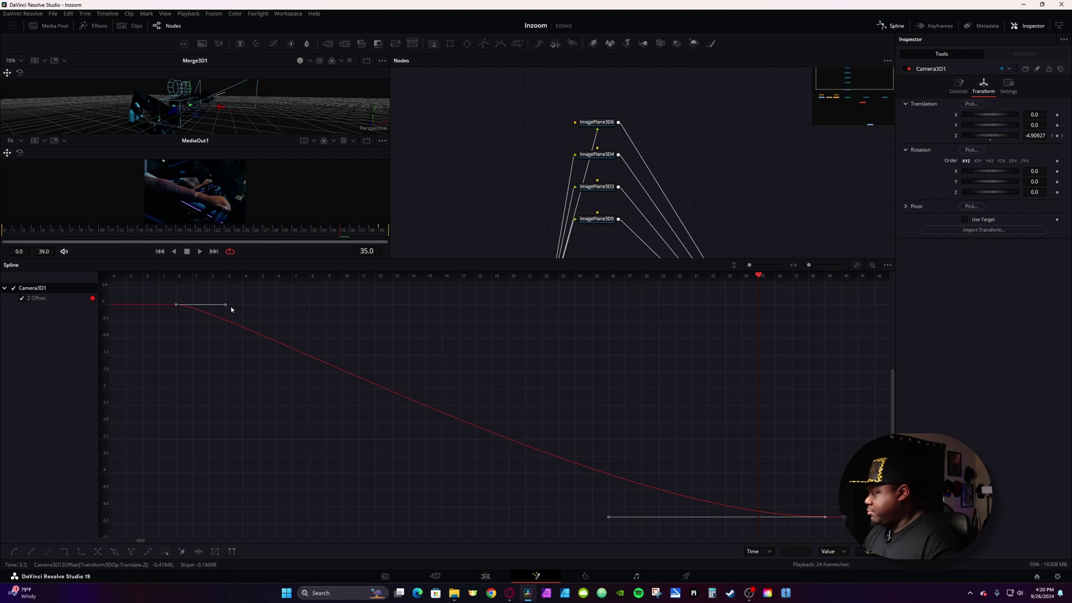
key("l")
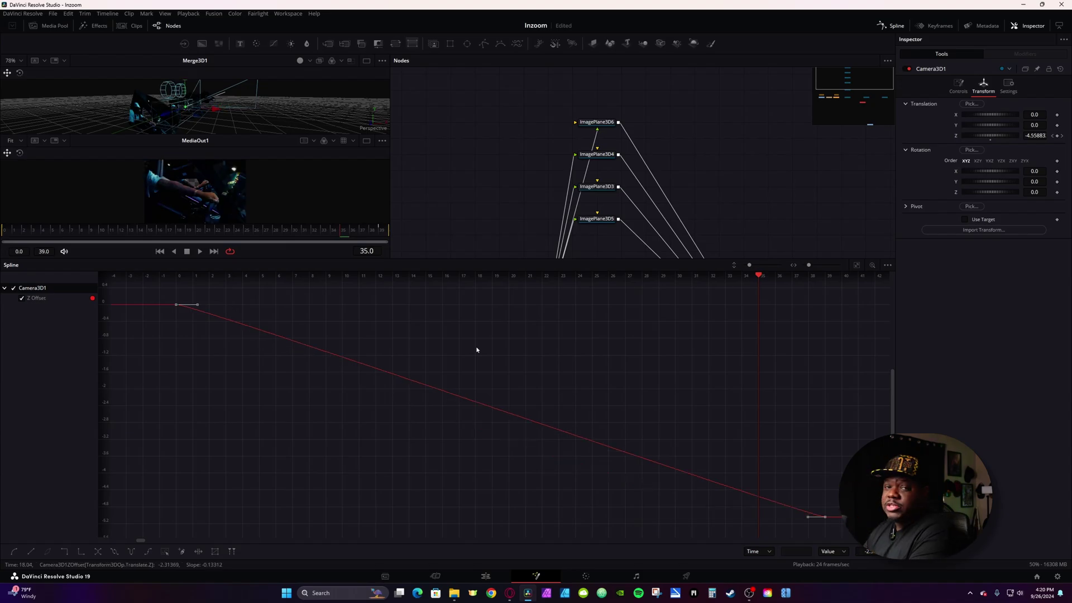
left_click(486, 575)
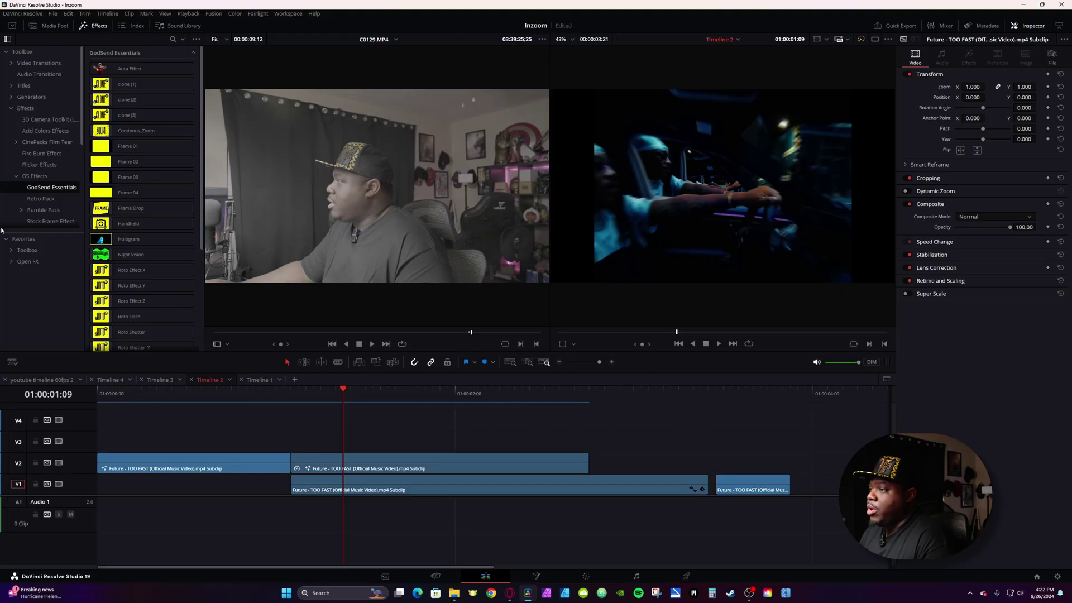
Place an Adjustment Clip on V3, split it at 01:00:02:18, and delete the right half.
left_click(24, 238)
left_click_drag(122, 109, 293, 442)
left_click(587, 388)
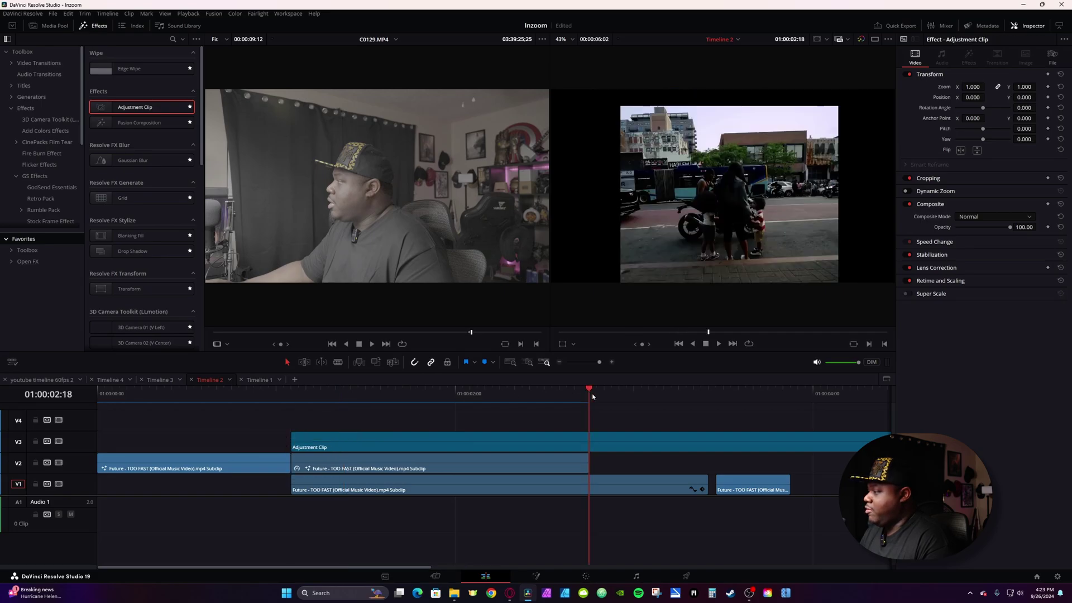
left_click(606, 443)
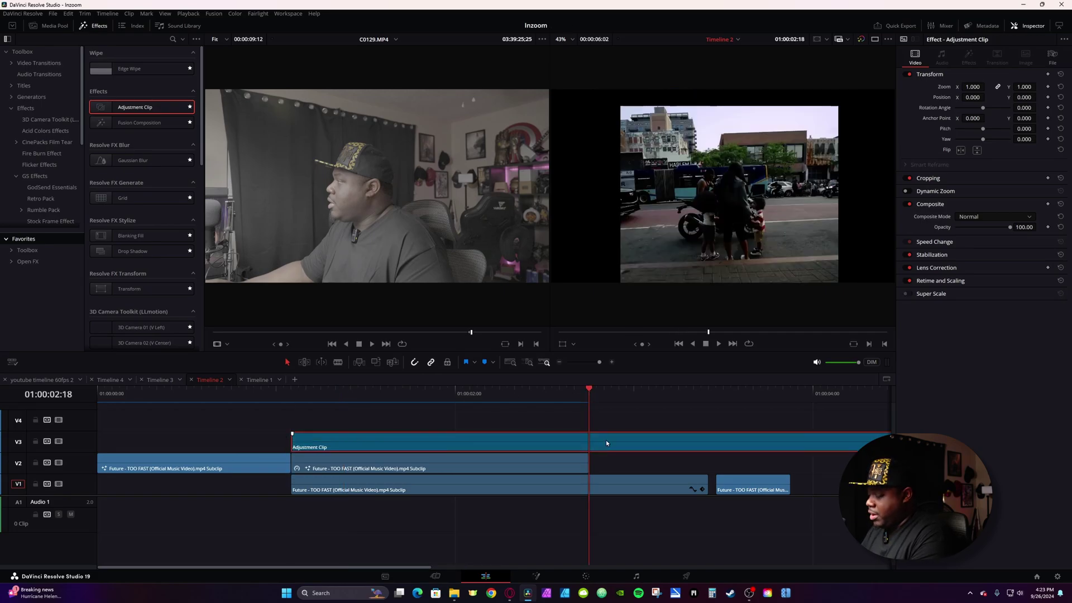
key("ctrl+b")
left_click(607, 443)
key("Delete")
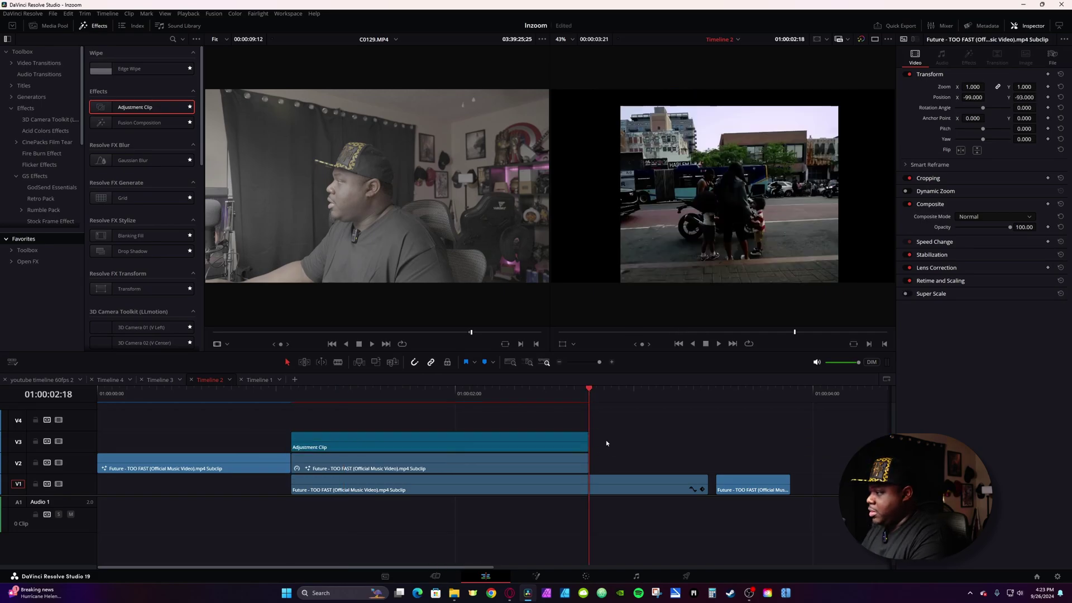
Apply the GodSend Essentials Handheld effect to the Adjustment Clip.
left_click(47, 188)
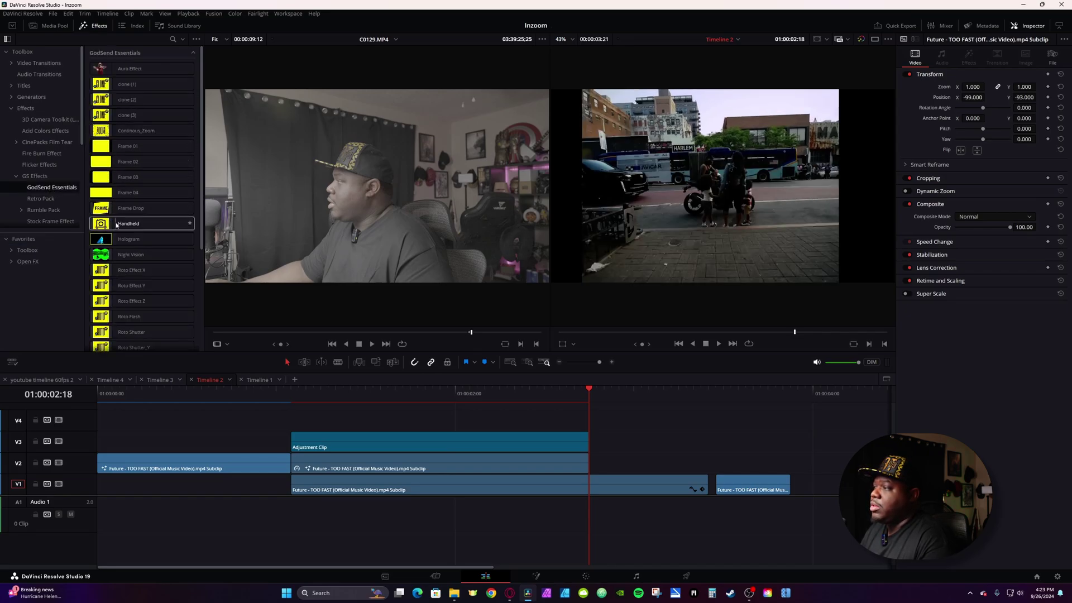
left_click_drag(115, 223, 331, 444)
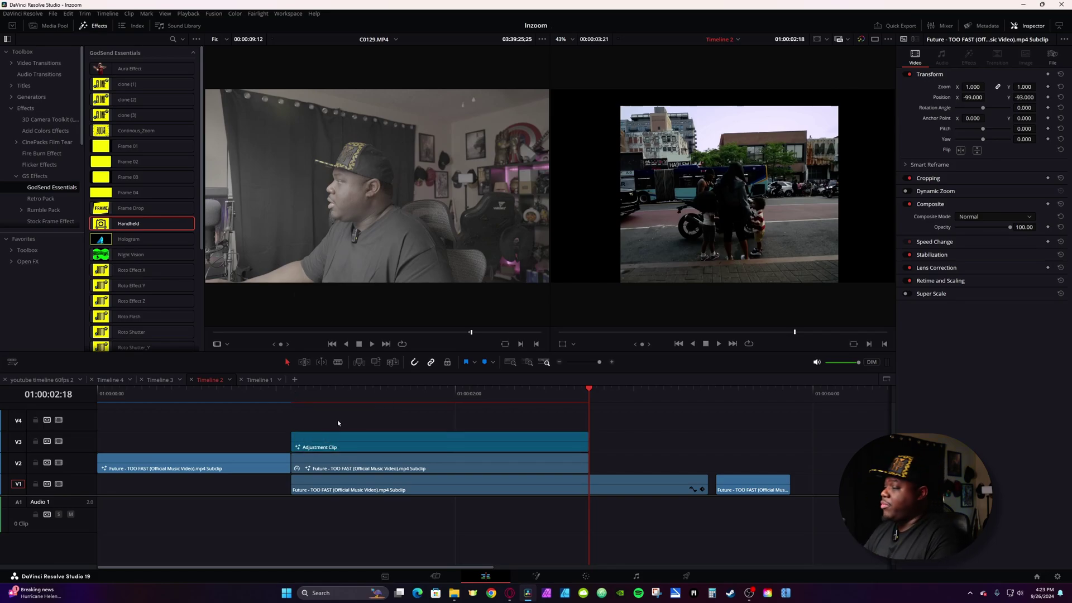
right_click(376, 437)
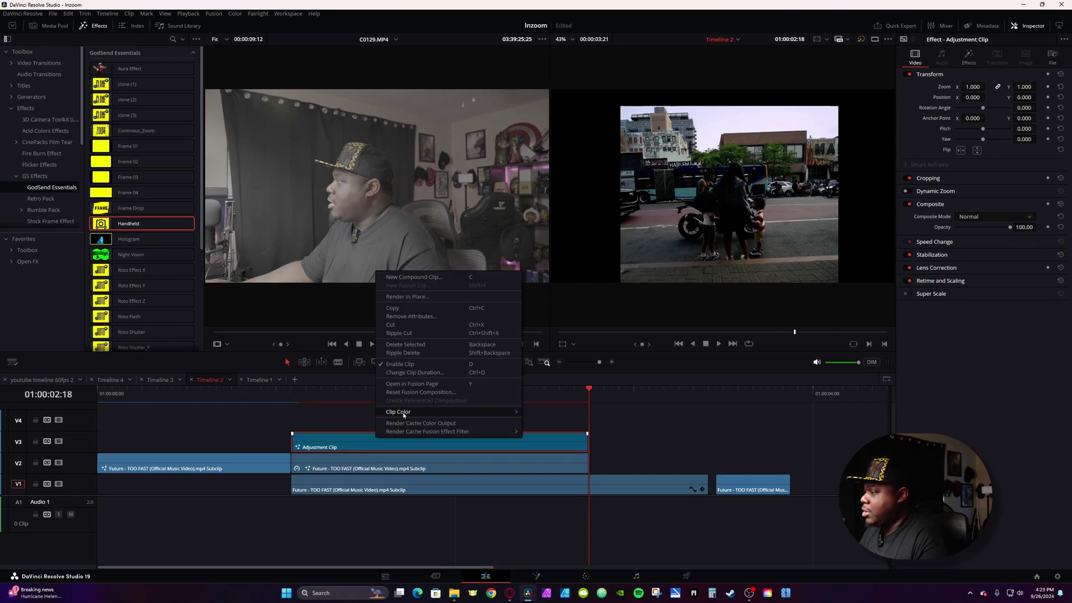
mouse_move(424, 432)
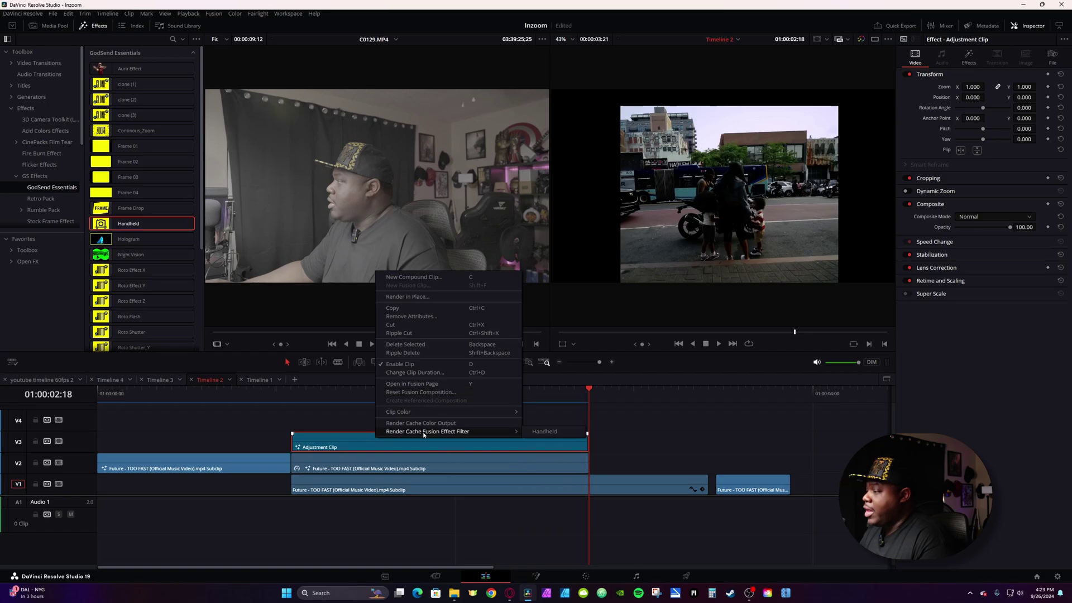
left_click(571, 433)
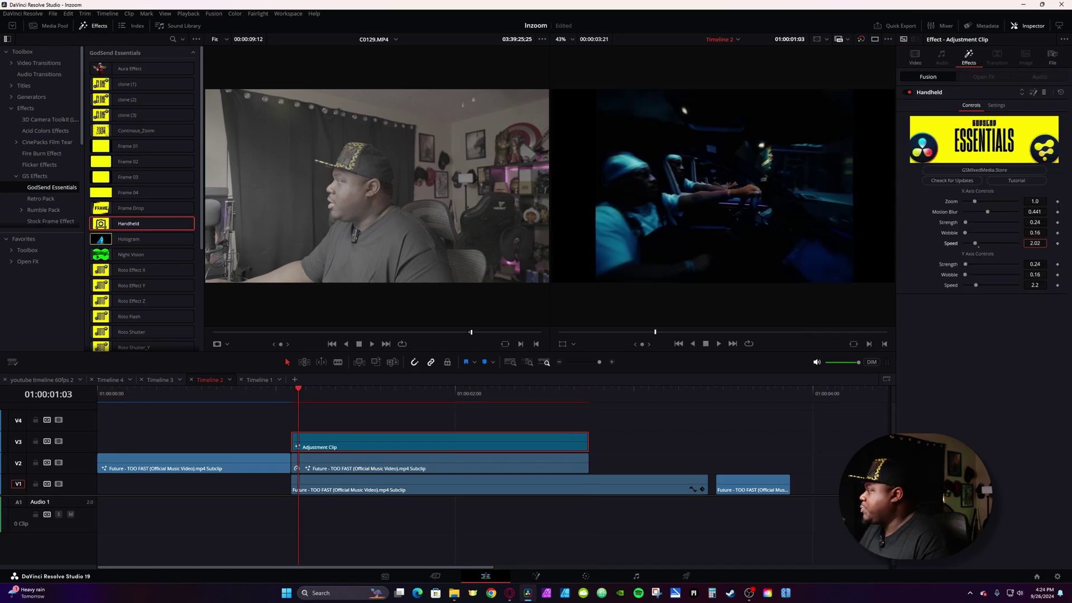
Set the Handheld X Speed to 0.68 and Y Speed to 0.53.
key("ctrl+z")
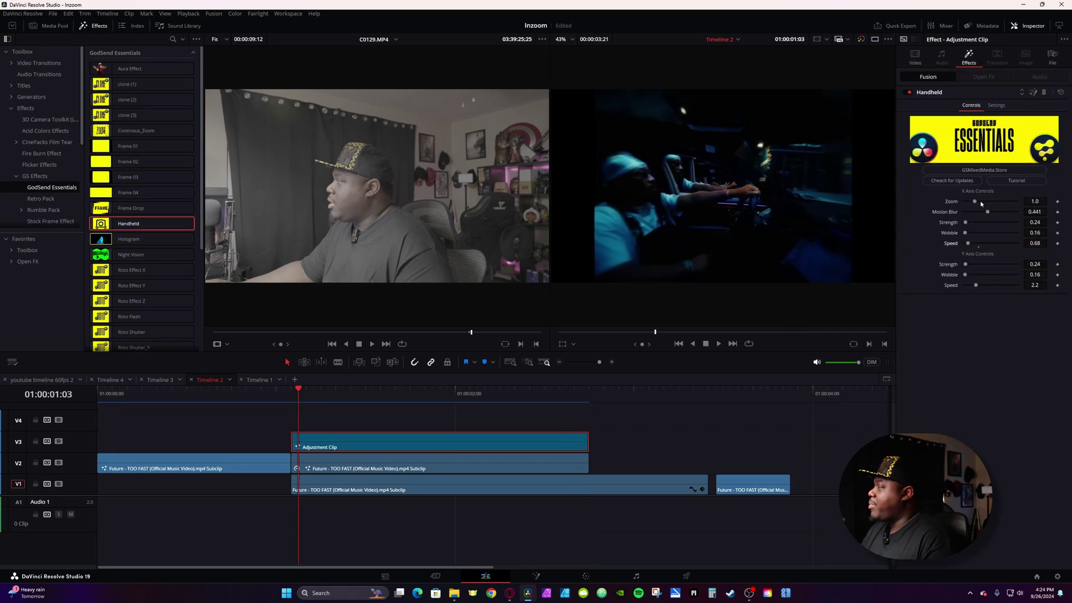
double_click(1035, 285)
type("1.2")
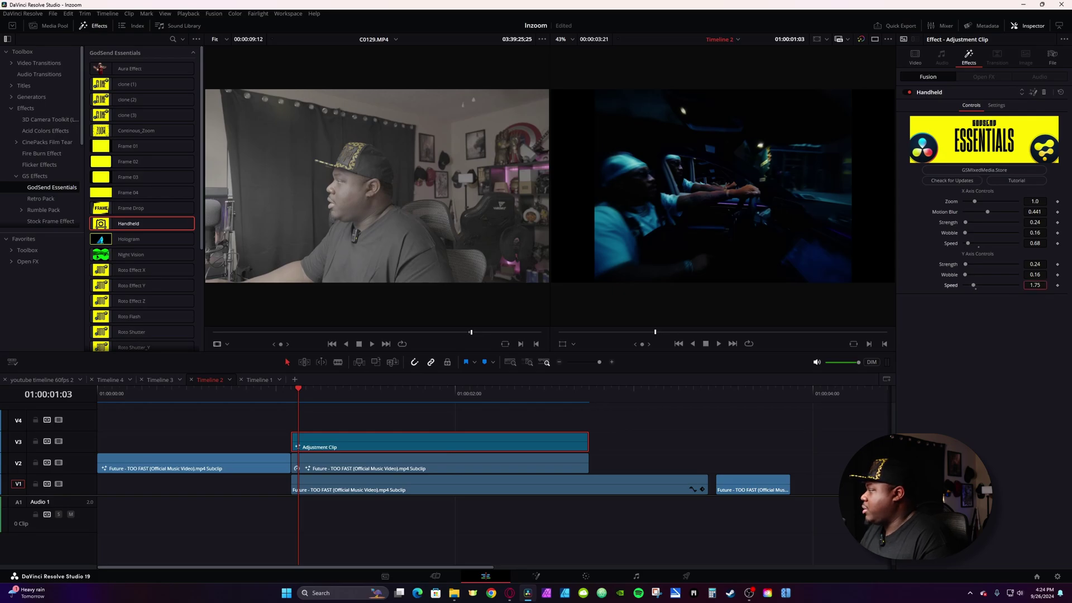
key("BackSpace")
key("BackSpace")
key("BackSpace")
type("0.65")
key("Return")
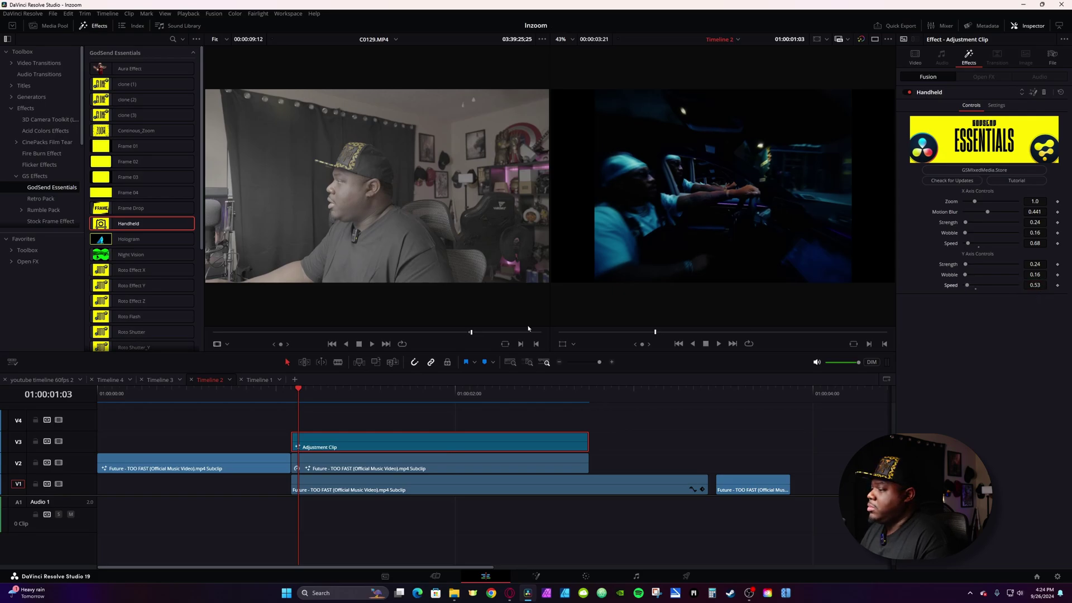
left_click(292, 401)
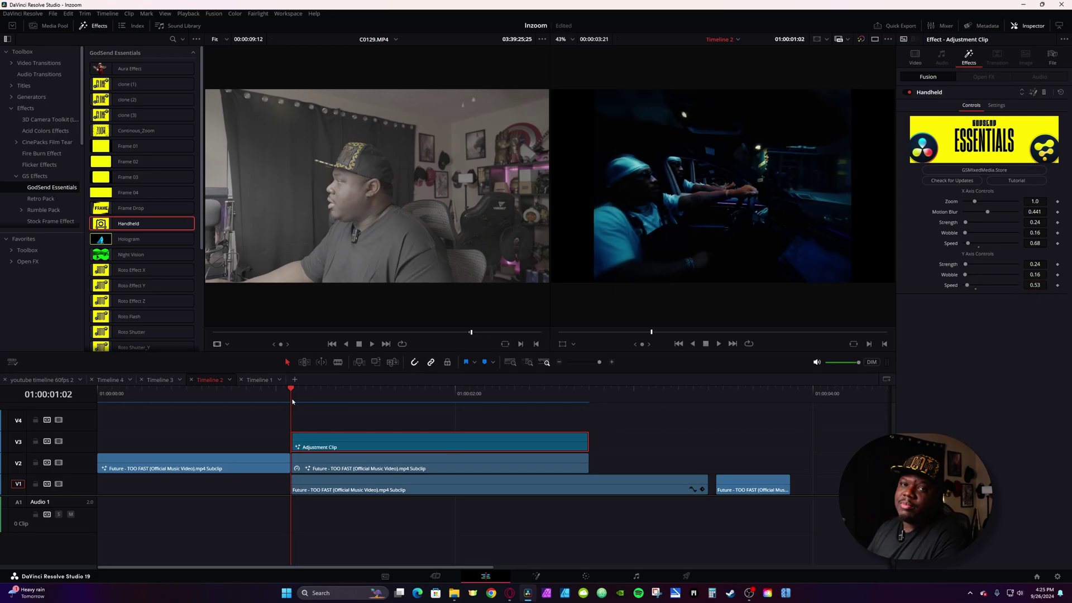
Keyframe the V1 Future clip at Zoom 1.35 and Position -55/-148.
left_click_drag(292, 401, 544, 396)
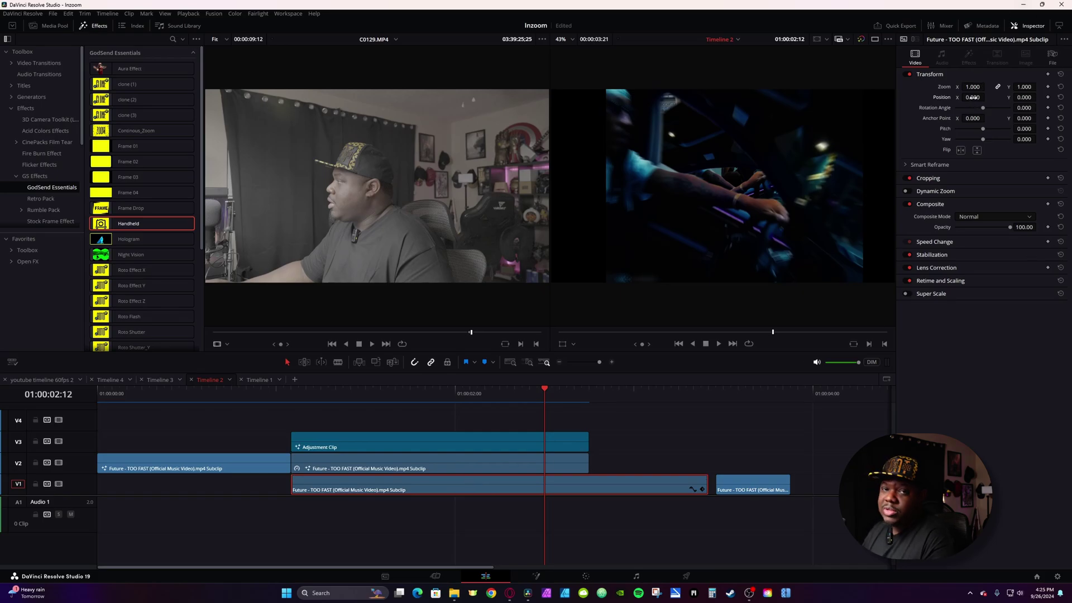
mouse_move(973, 97)
left_mouse_down()
mouse_move(944, 97)
mouse_move(1022, 99)
mouse_move(984, 96)
left_mouse_up()
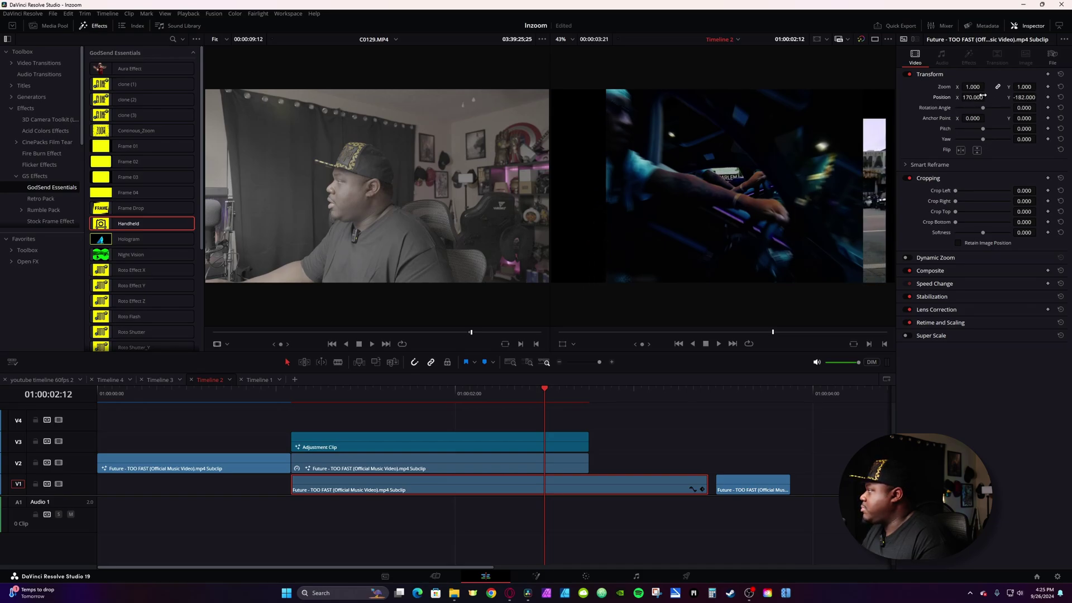
key("Right")
key("Right")
key("Right")
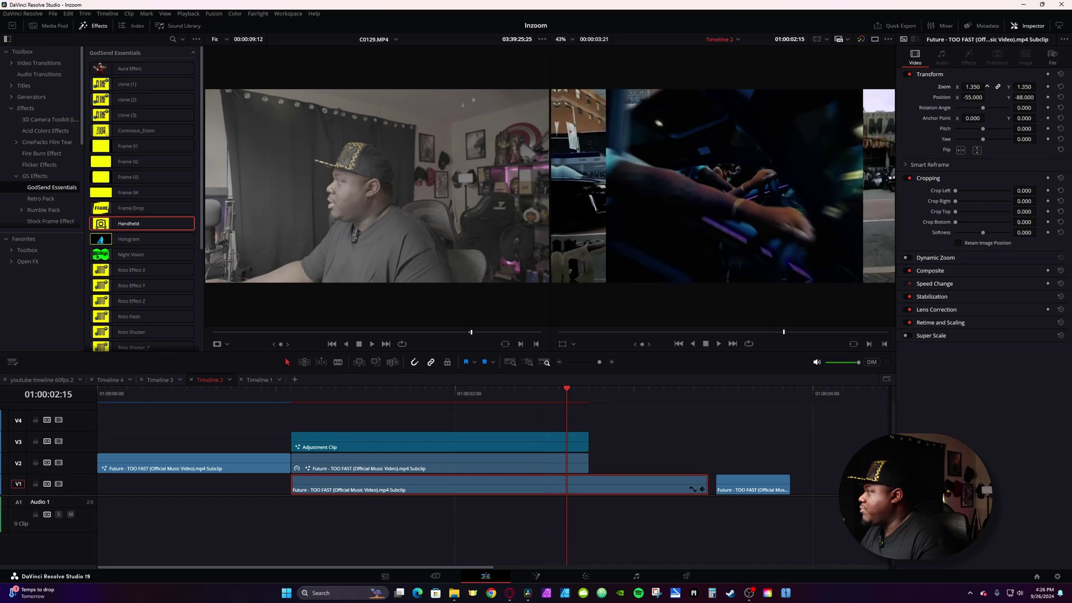
left_click_drag(1006, 100, 1038, 97)
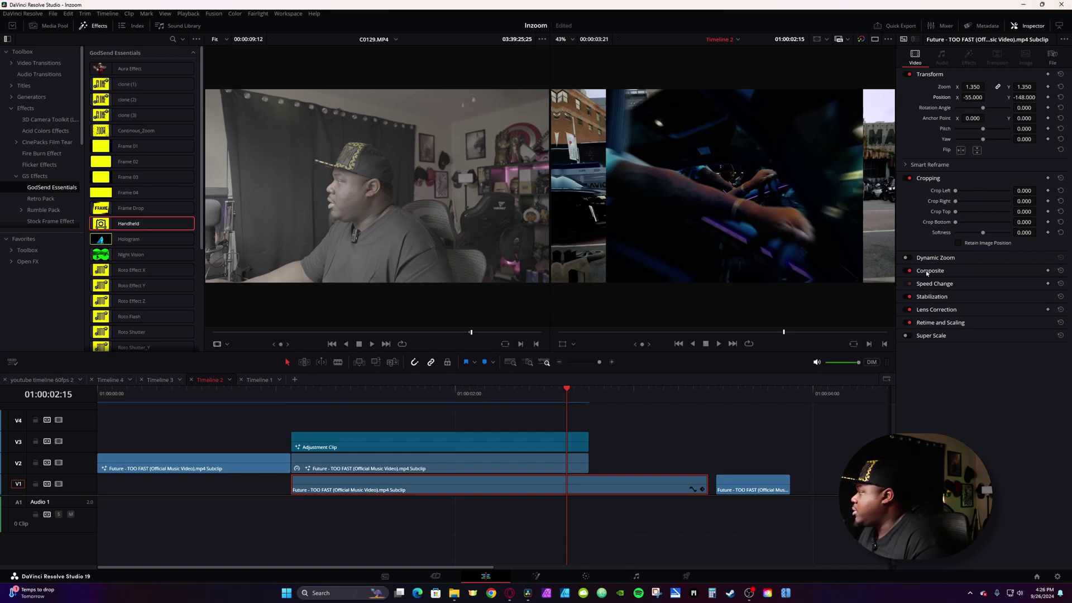
Crop the V1 Future clip 317.863 from the left and 230.209 from the right.
left_click_drag(955, 190, 965, 191)
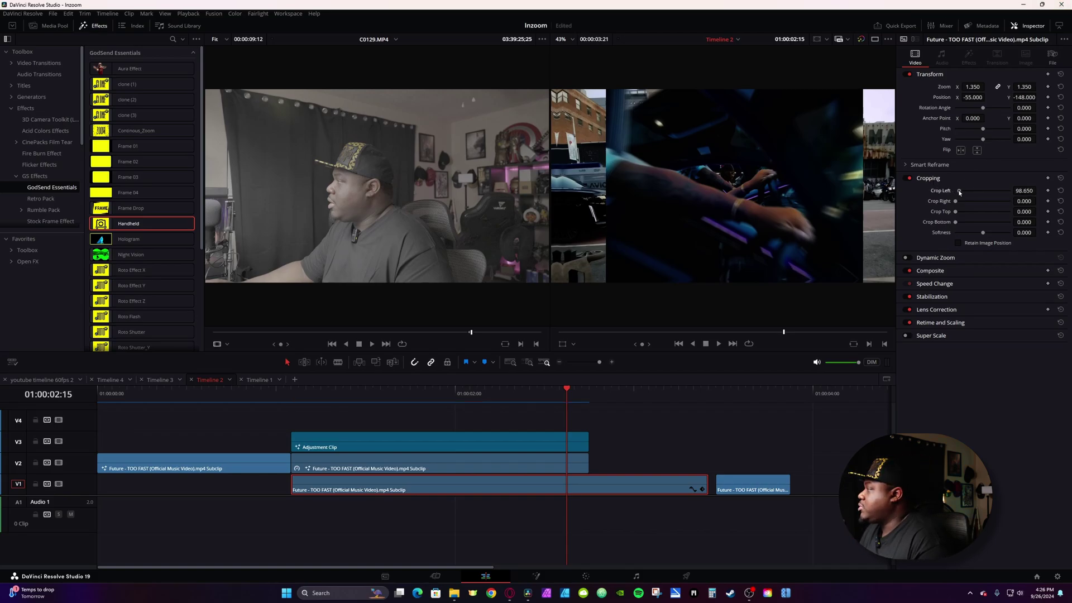
key("Left")
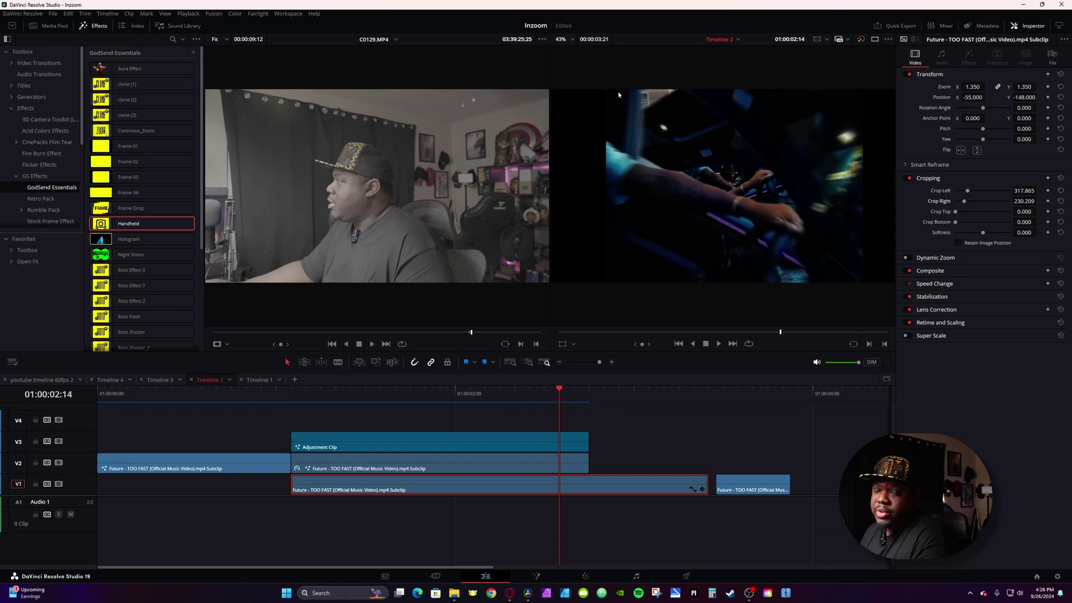
left_click(429, 467)
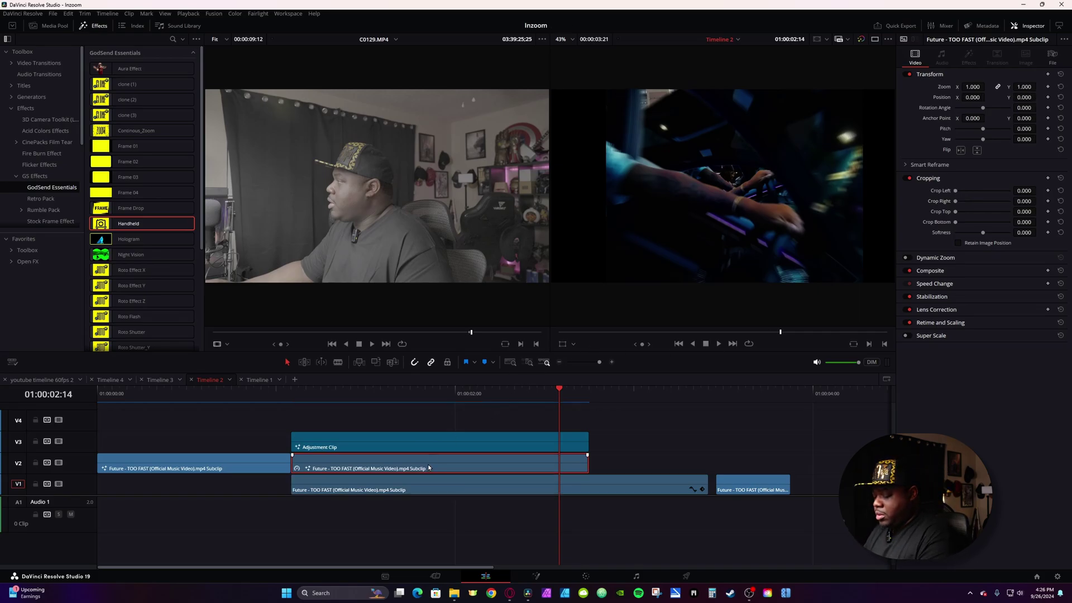
In the V2 clip's Fusion comp, move ImagePlane3D4's Translation Z from -6.63 to -6.31.
key("shift+5")
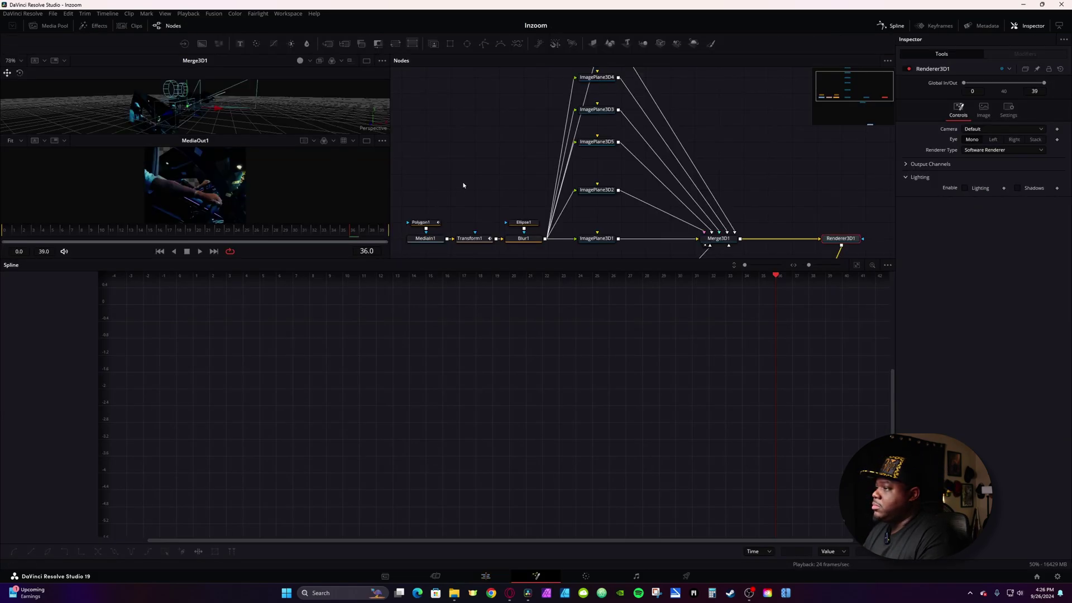
scroll(463, 185, "up", 2)
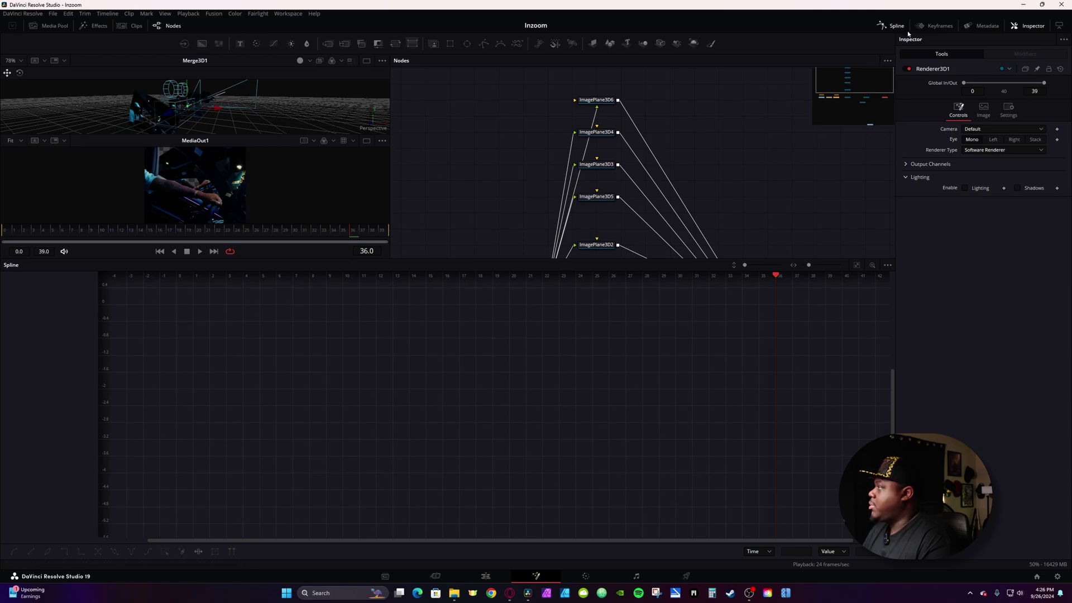
left_click(892, 26)
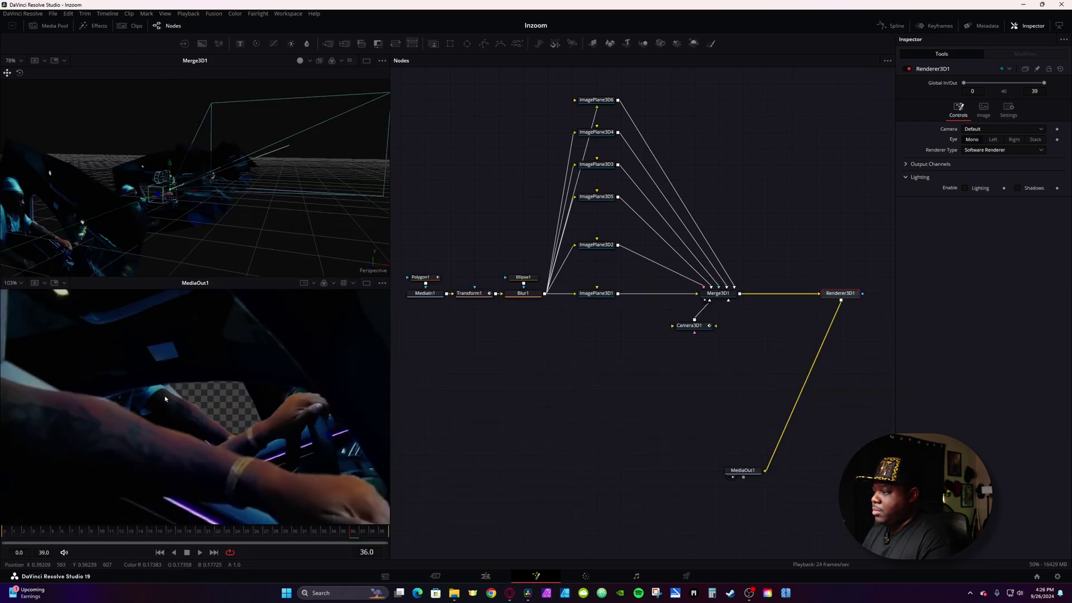
scroll(166, 399, "down", 3)
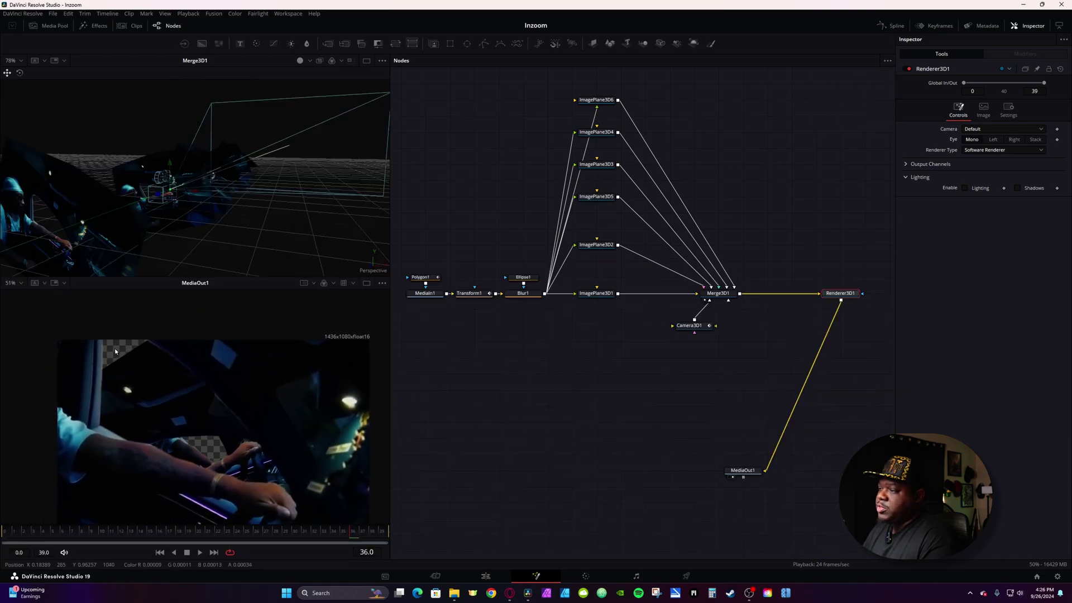
left_click(598, 134)
left_click_drag(251, 208, 84, 232)
left_click_drag(1045, 139, 1064, 139)
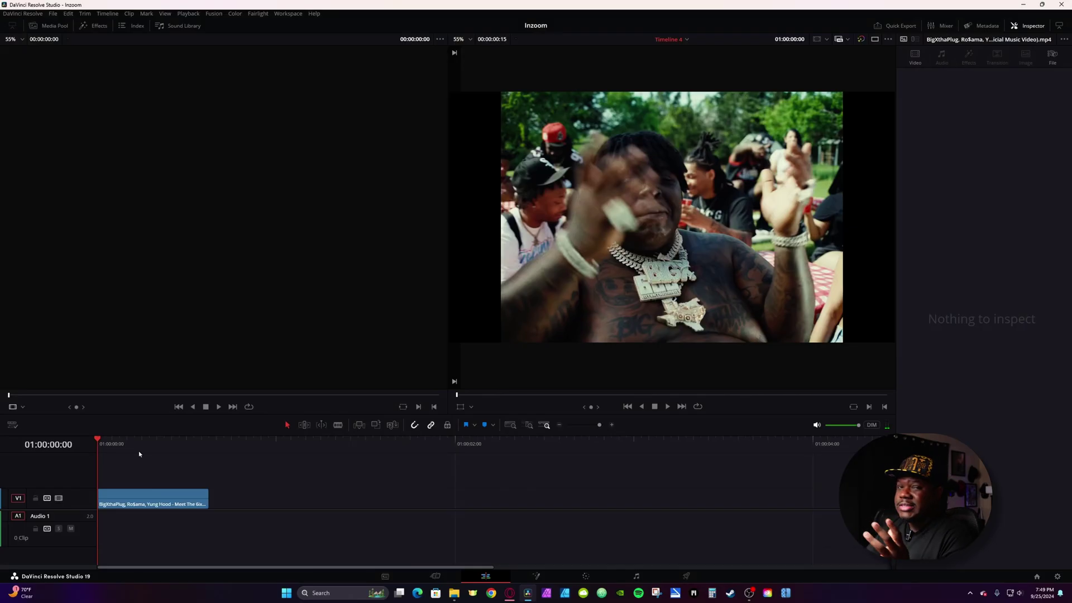
Open the V1 music-video clip at 01:00:00:09 in Fusion and insert MagicMask1 after MediaIn1.
left_click(164, 445)
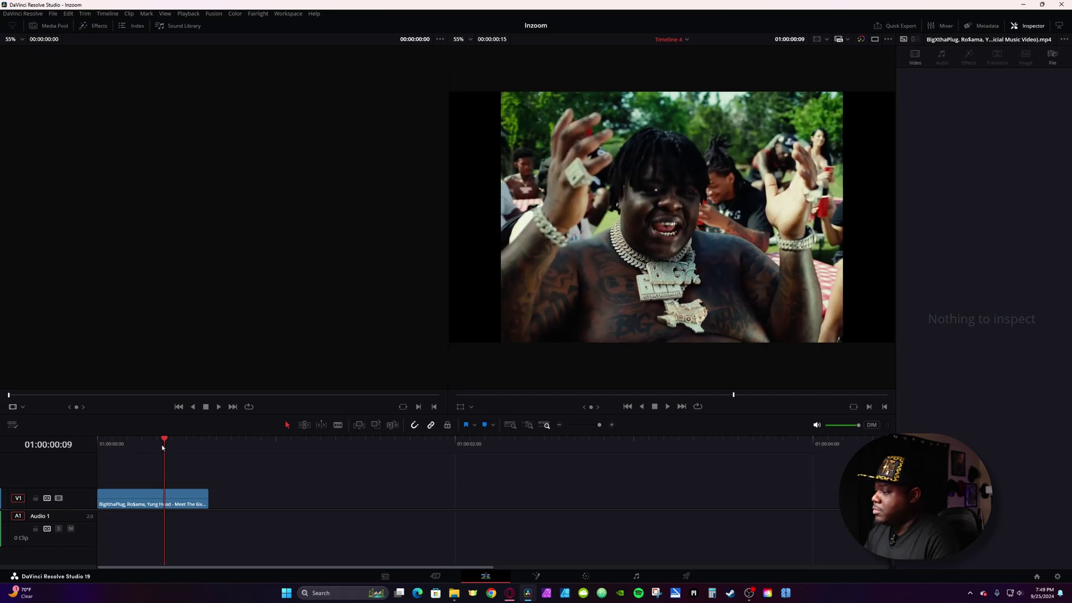
left_click(165, 494)
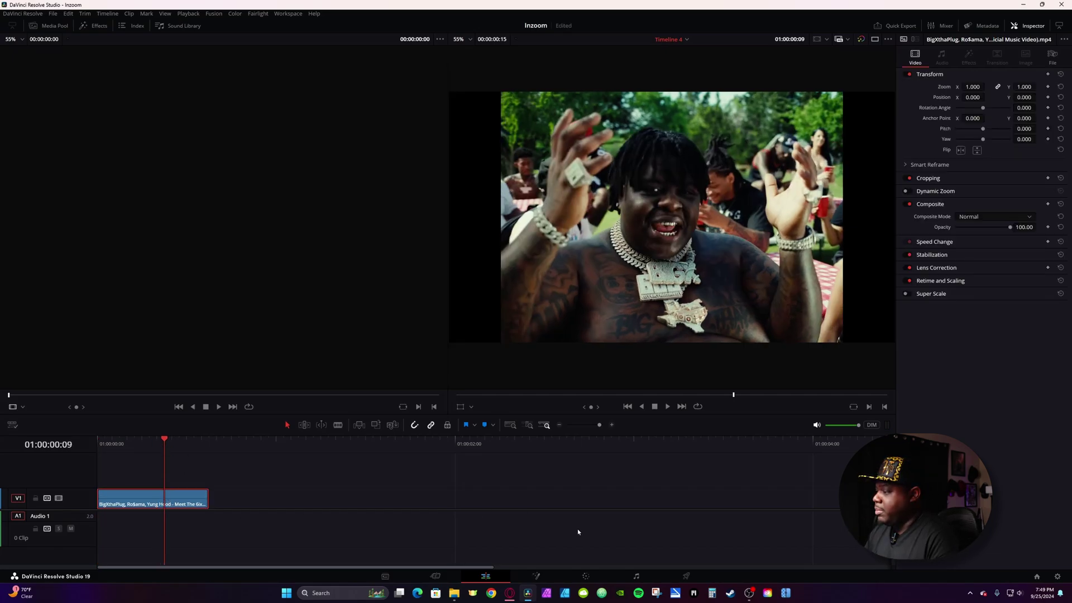
left_click(533, 576)
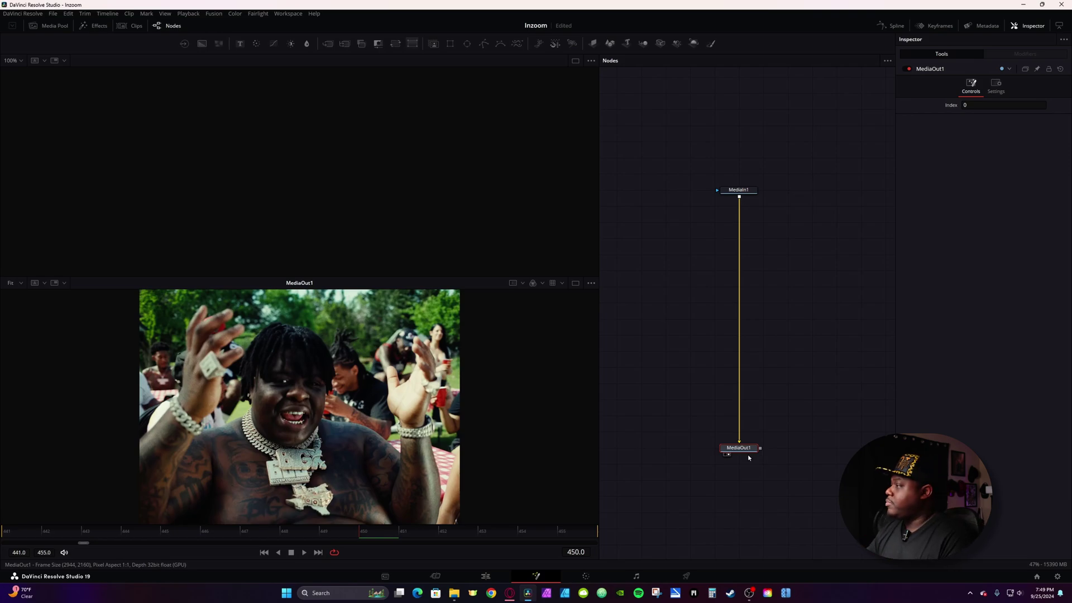
left_click(751, 190)
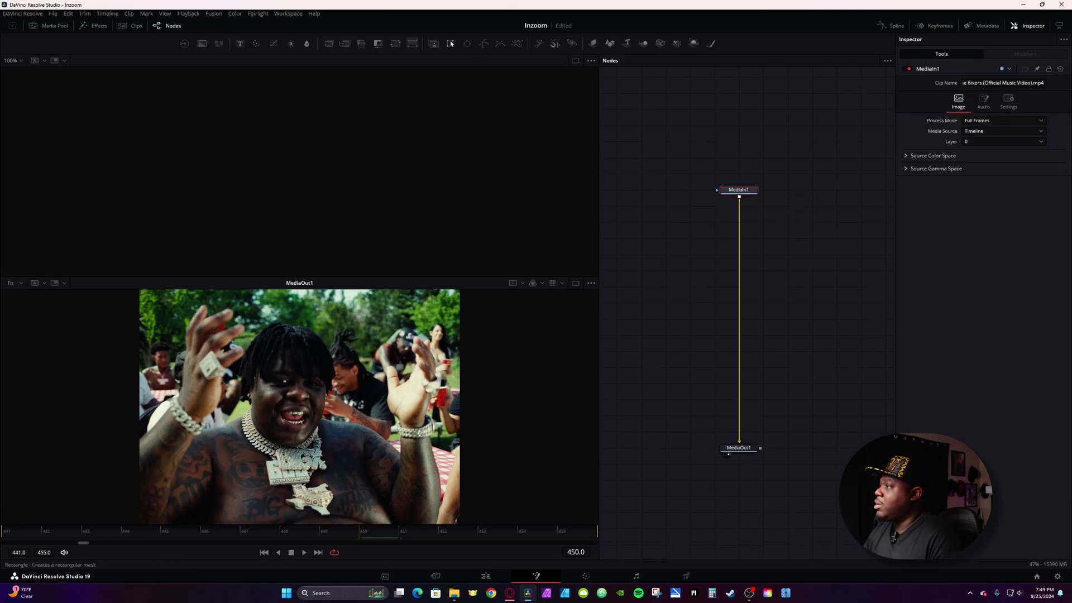
left_click(434, 45)
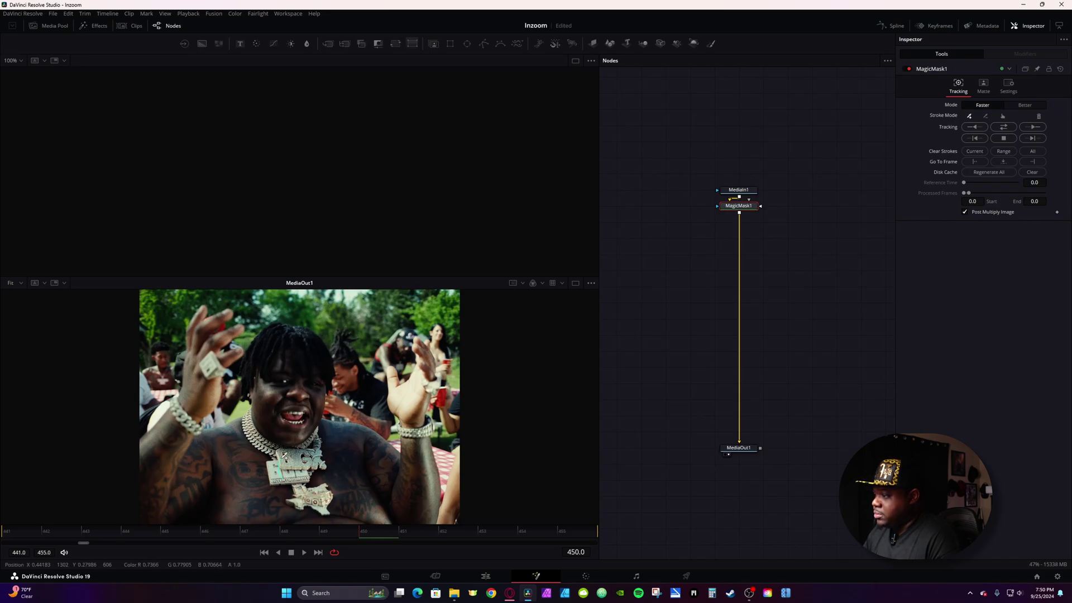
Stroke the chain pendant with Magic Mask and track it both ways across frames 441–455.
left_click_drag(284, 456, 268, 442)
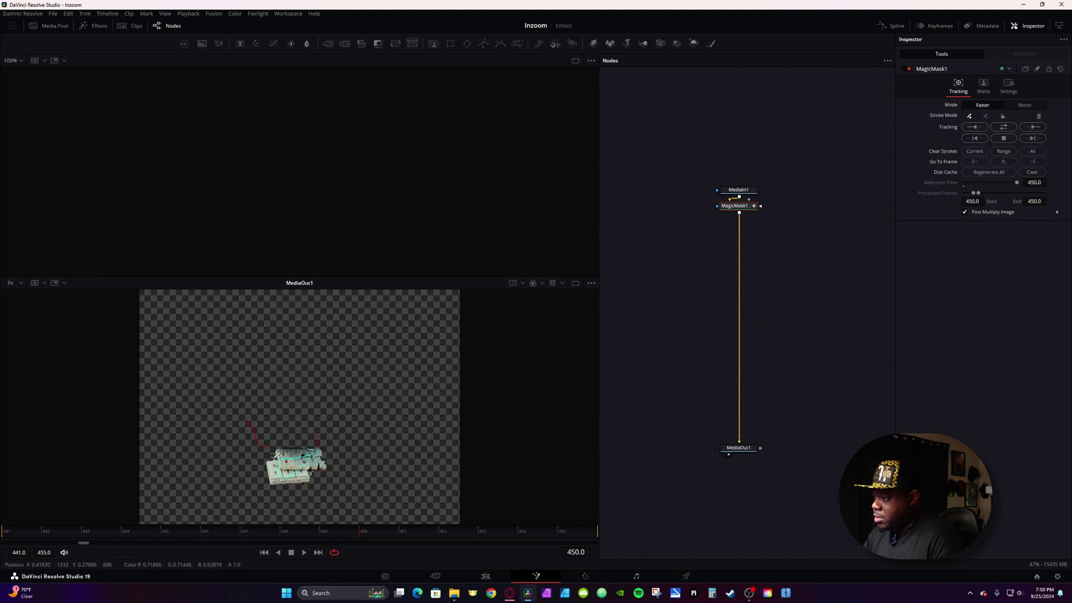
left_click(1005, 128)
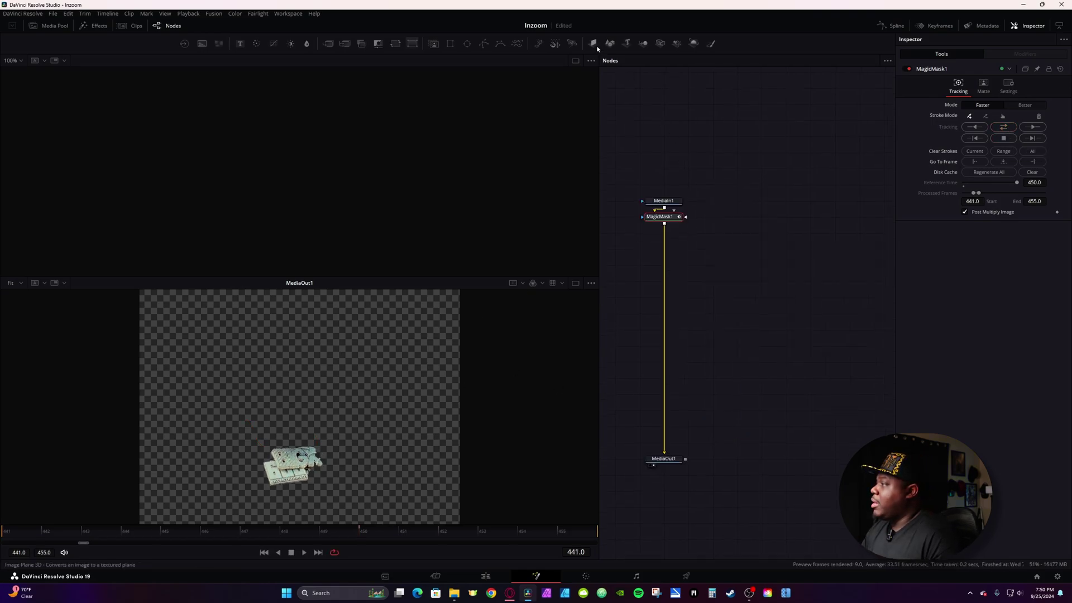
Add ImagePlane3D1 and connect MagicMask1's output into it.
left_click_drag(594, 45, 736, 217)
left_click_drag(664, 224, 696, 254)
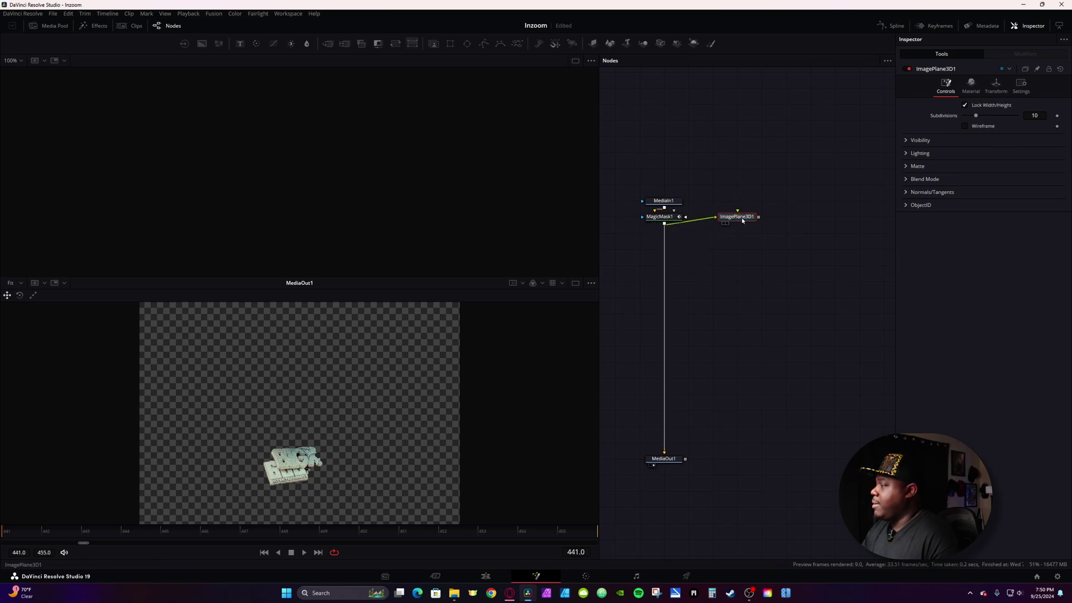
left_click_drag(663, 201, 663, 185)
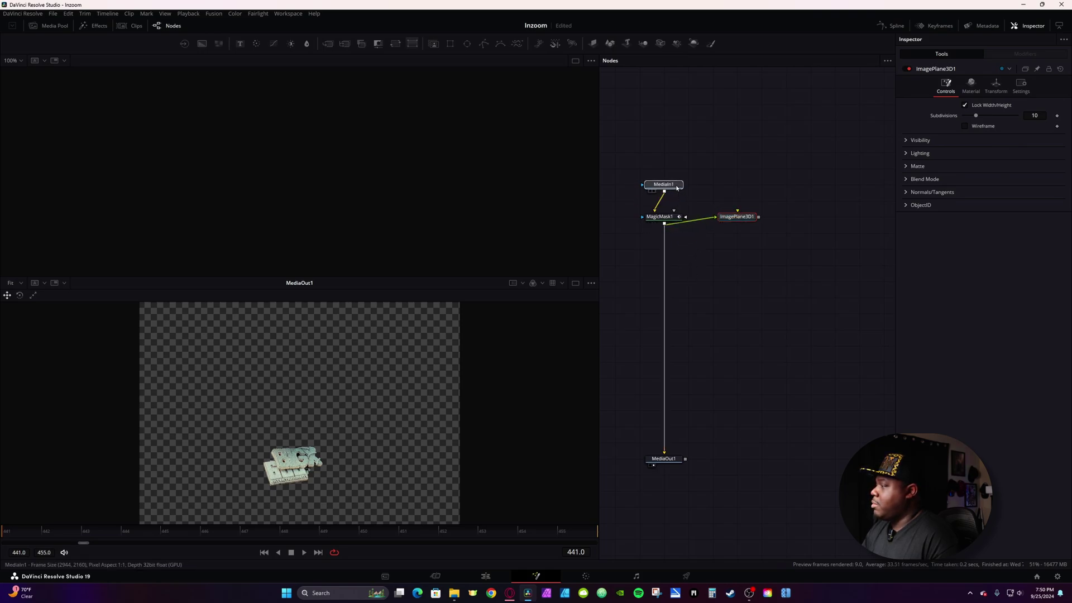
Chain Duplicate3D1, Merge3D1 and Renderer3D1 after the image plane, feeding MediaOut1.
left_click(747, 219)
key("shift+space")
type("du")
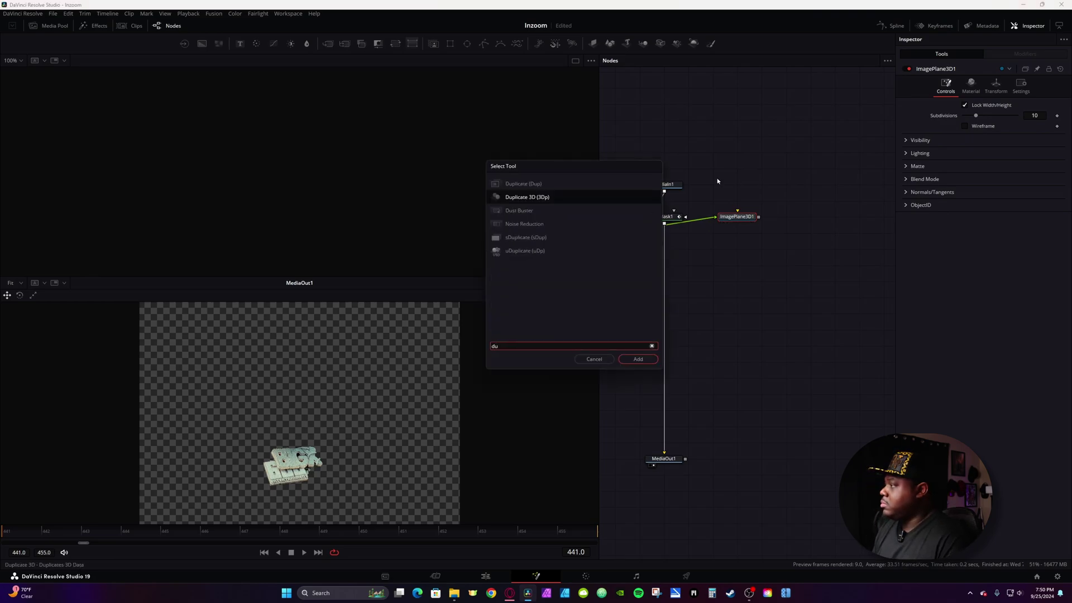
key("Return")
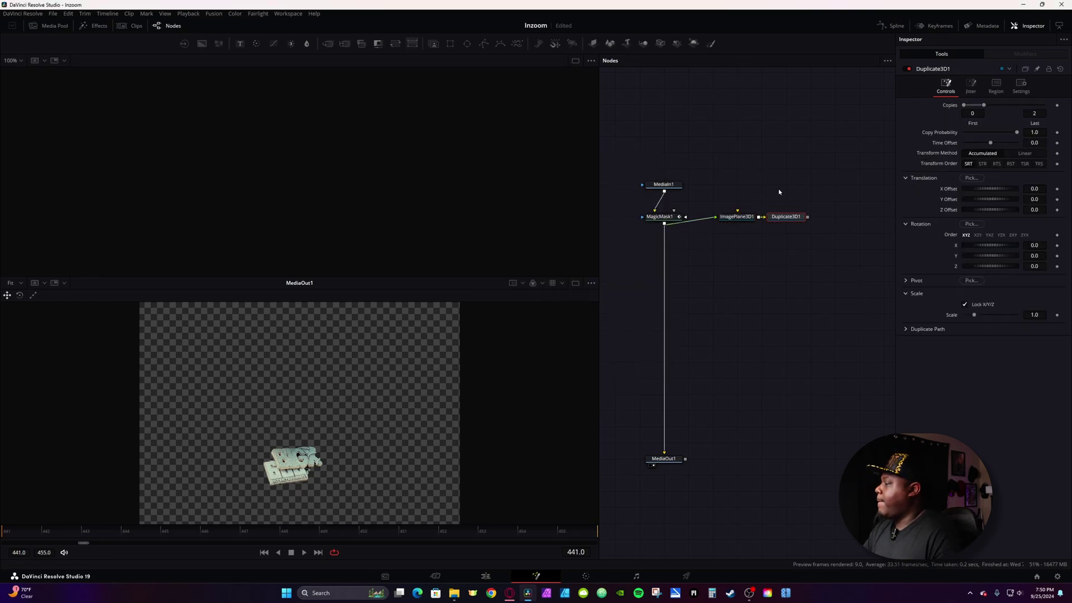
left_click(644, 44)
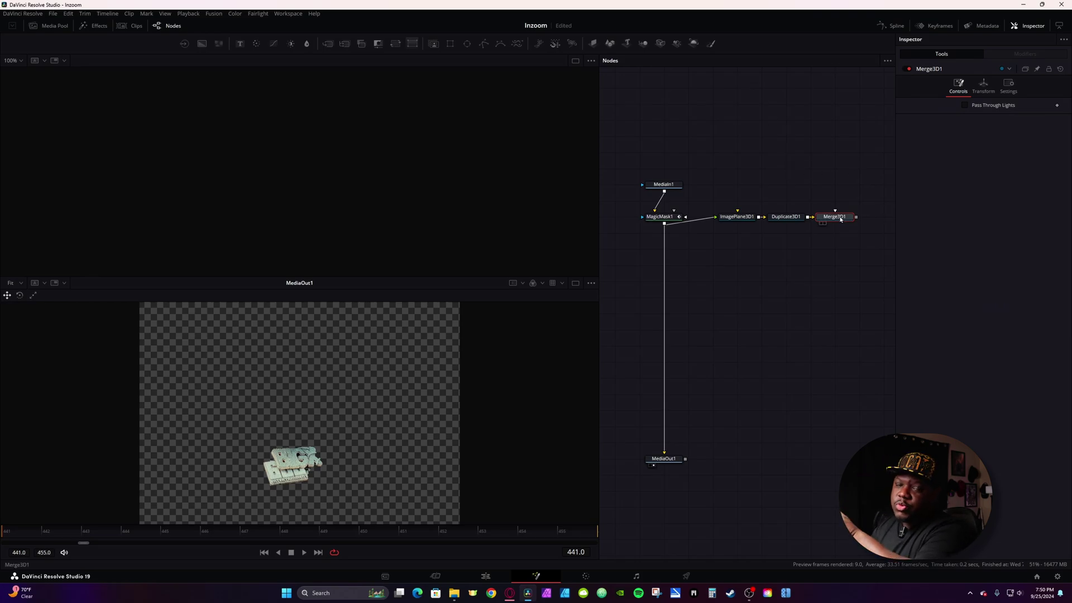
left_click(694, 44)
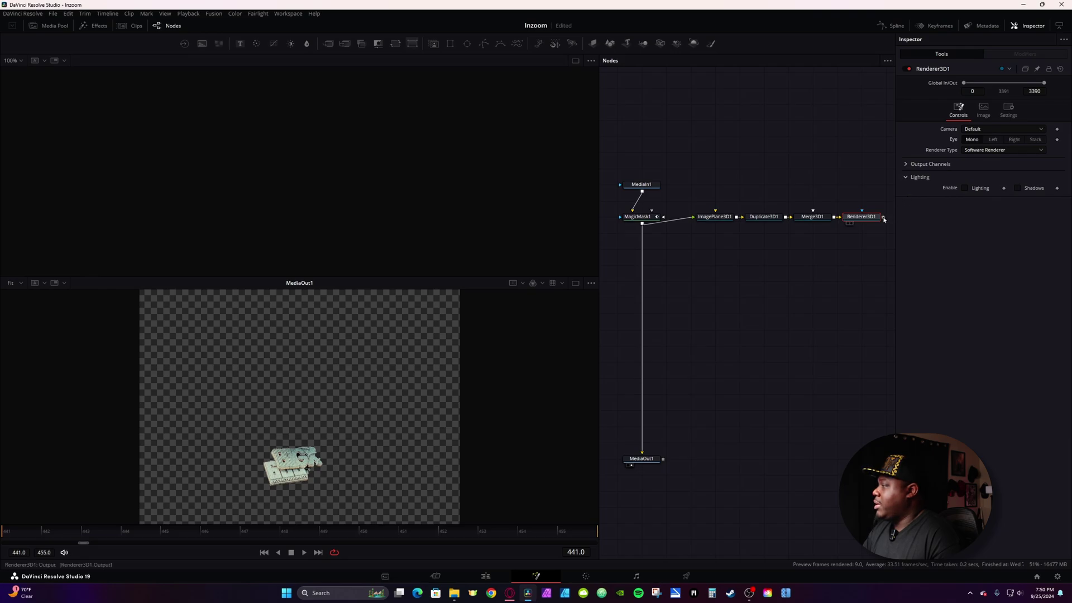
left_click_drag(857, 285, 642, 456)
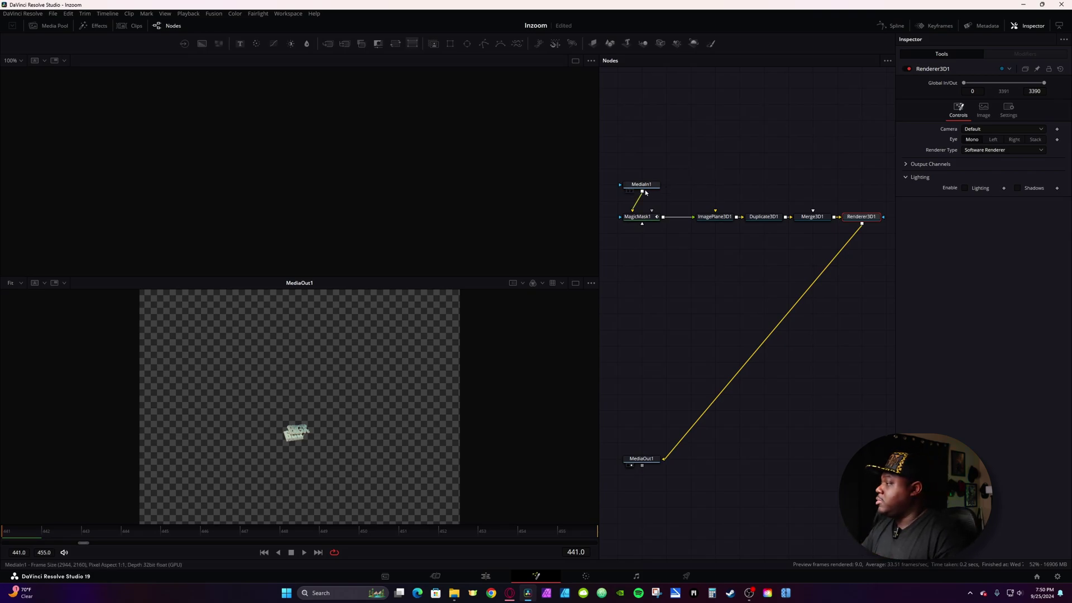
Combine MediaIn1's footage with Renderer3D1 into Merge1 and view Merge3D1 in the upper viewer.
left_click_drag(688, 314, 763, 302)
scroll(810, 291, "left", 3)
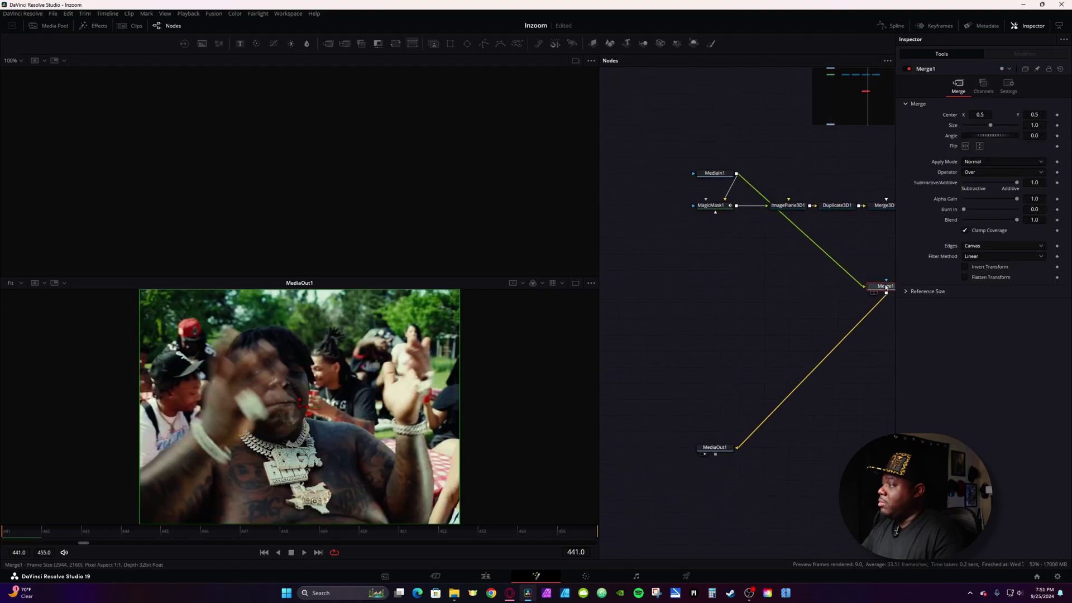
left_click_drag(875, 283, 799, 301)
left_click(802, 218)
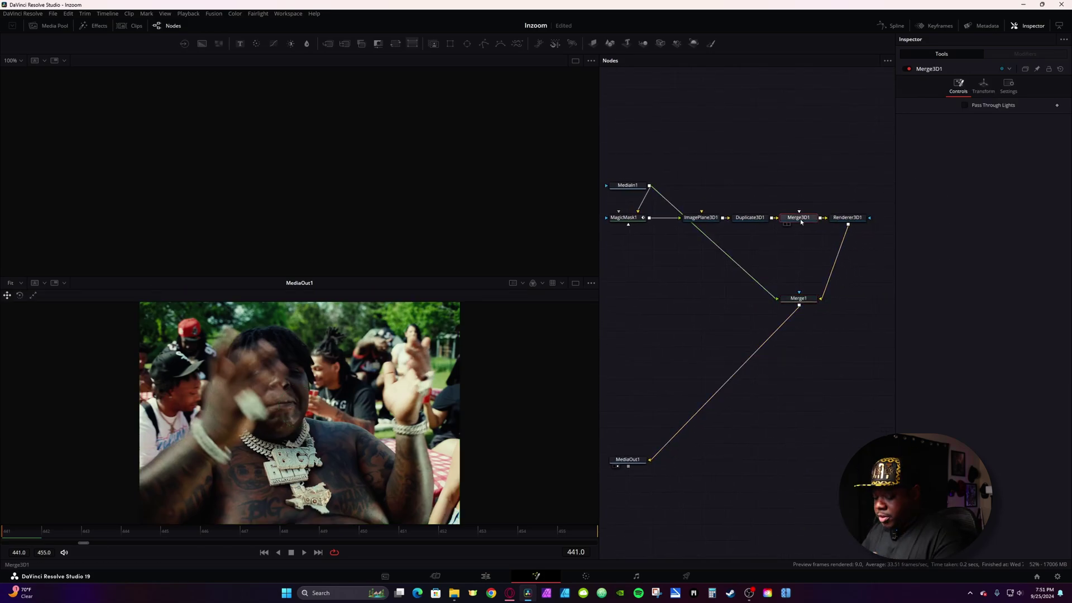
key("1")
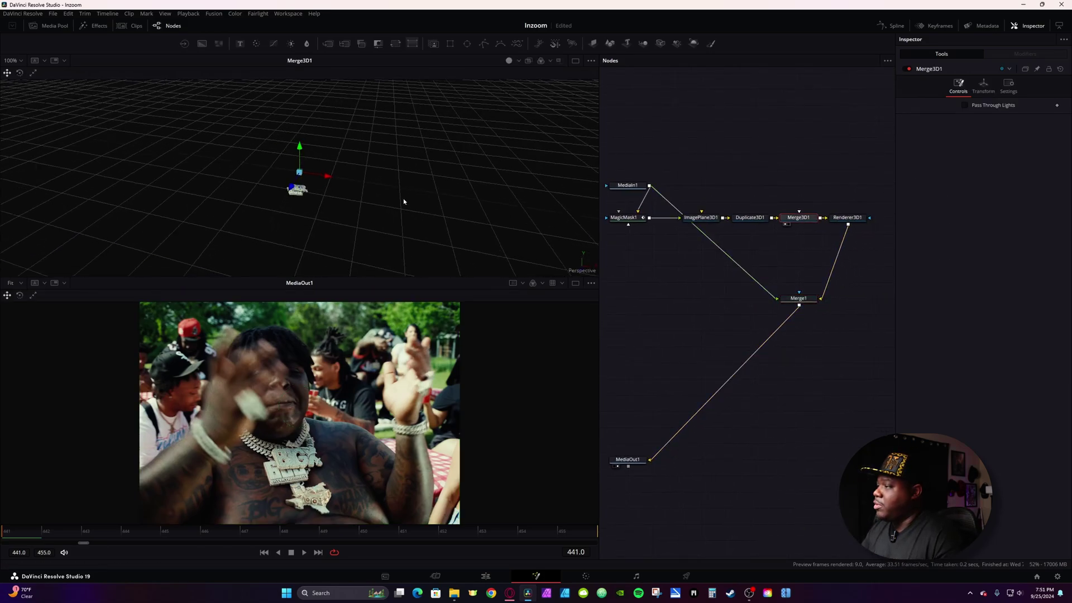
left_click(749, 218)
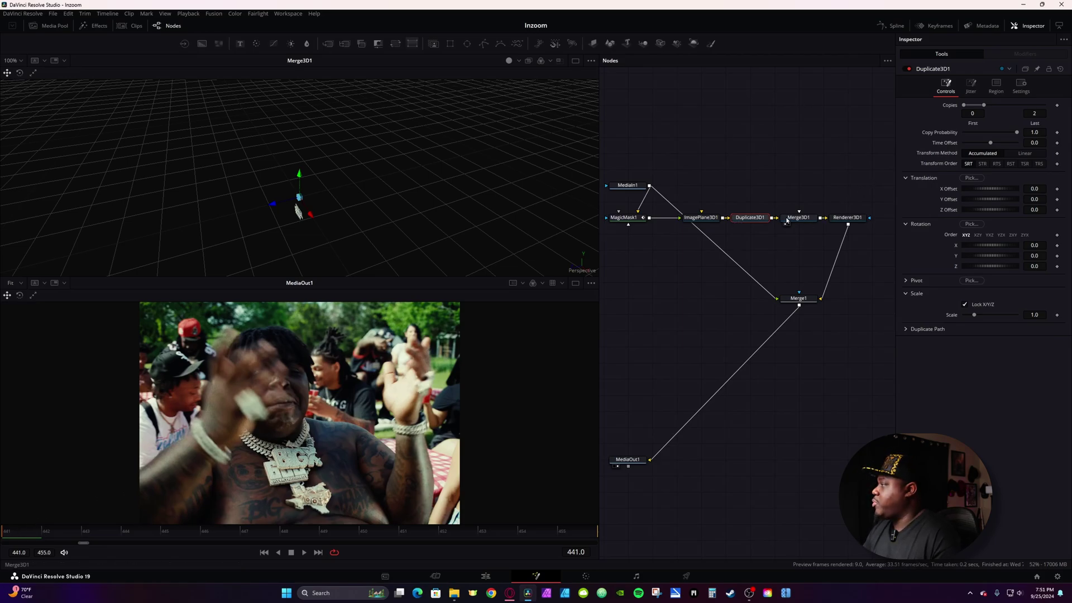
Set Duplicate3D1 to 10 copies and keyframe Z Offset from 0 to 0.11 by frame 446.
type("10")
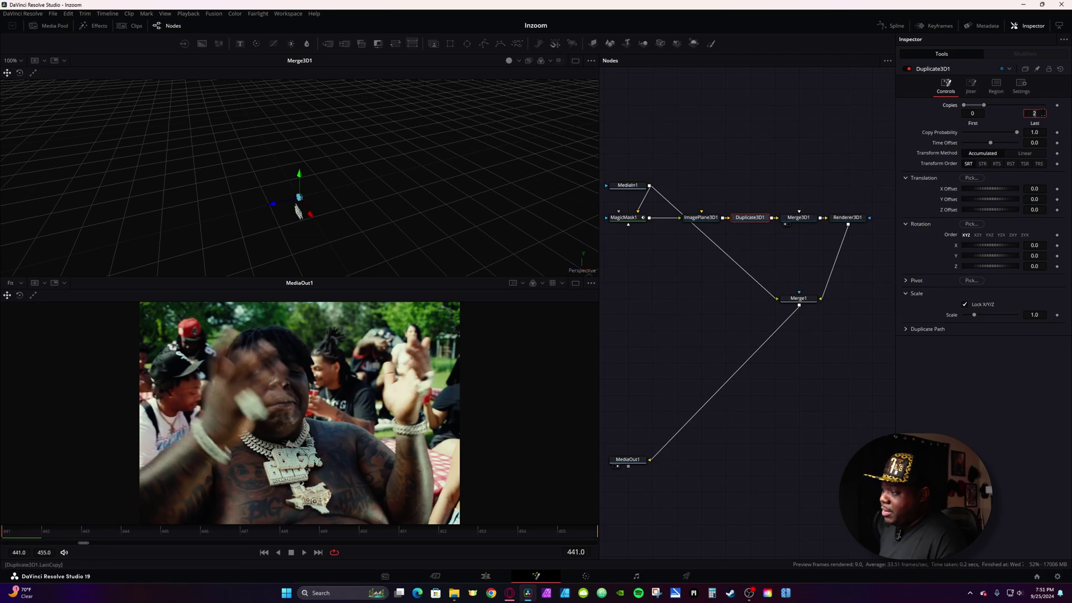
key("Tab")
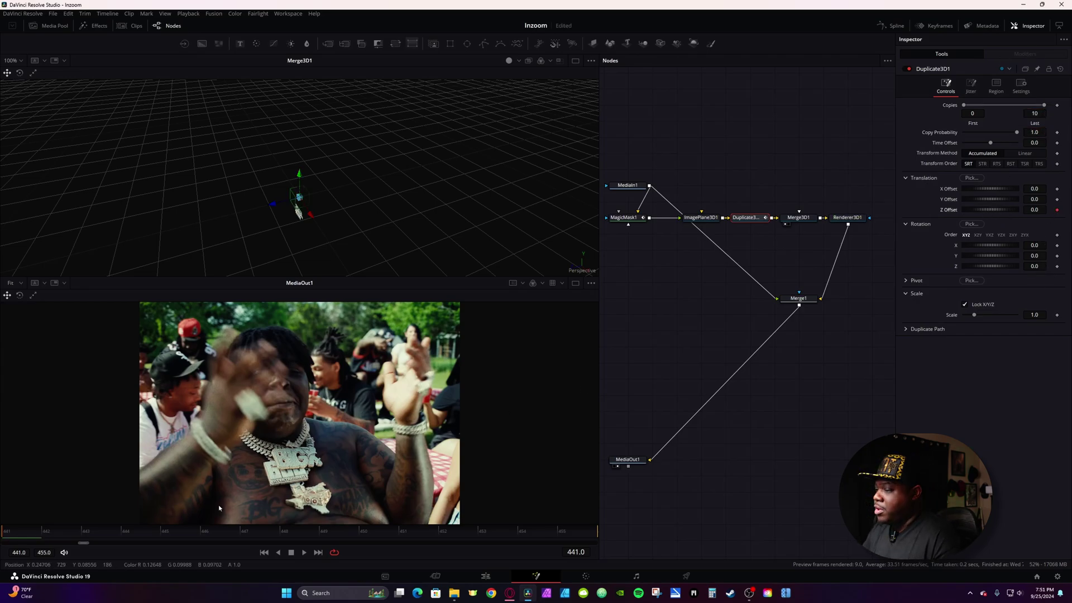
left_click(144, 529)
key("Right")
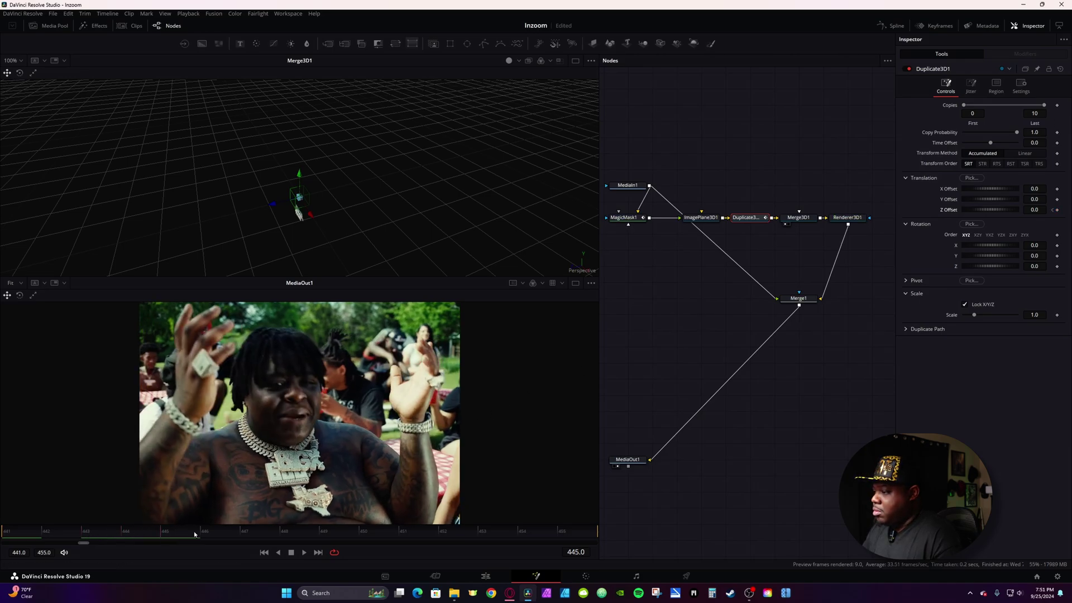
key("Right")
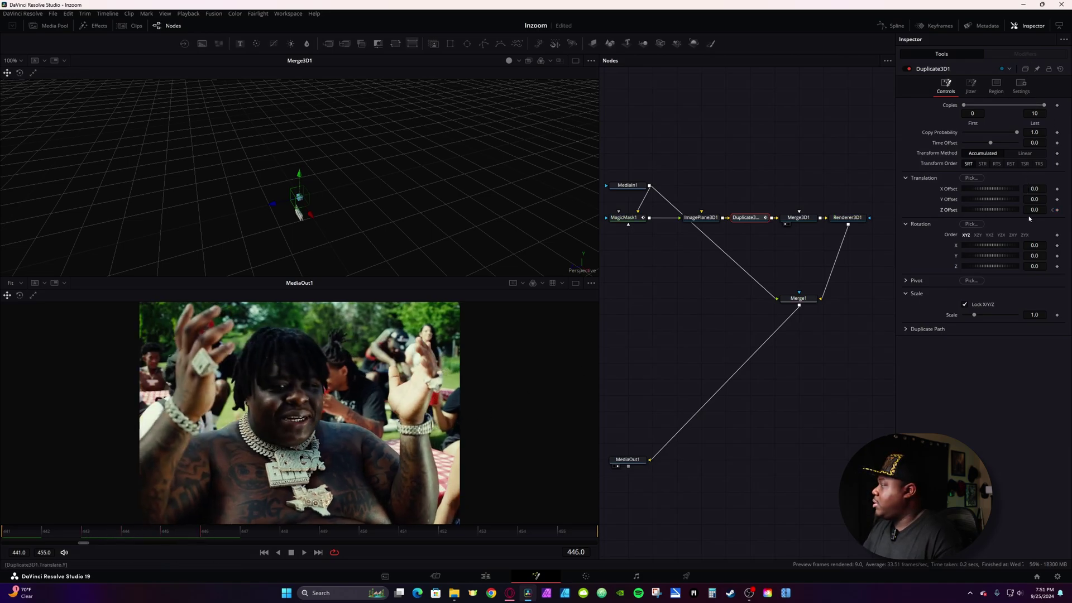
left_click_drag(991, 209, 1006, 210)
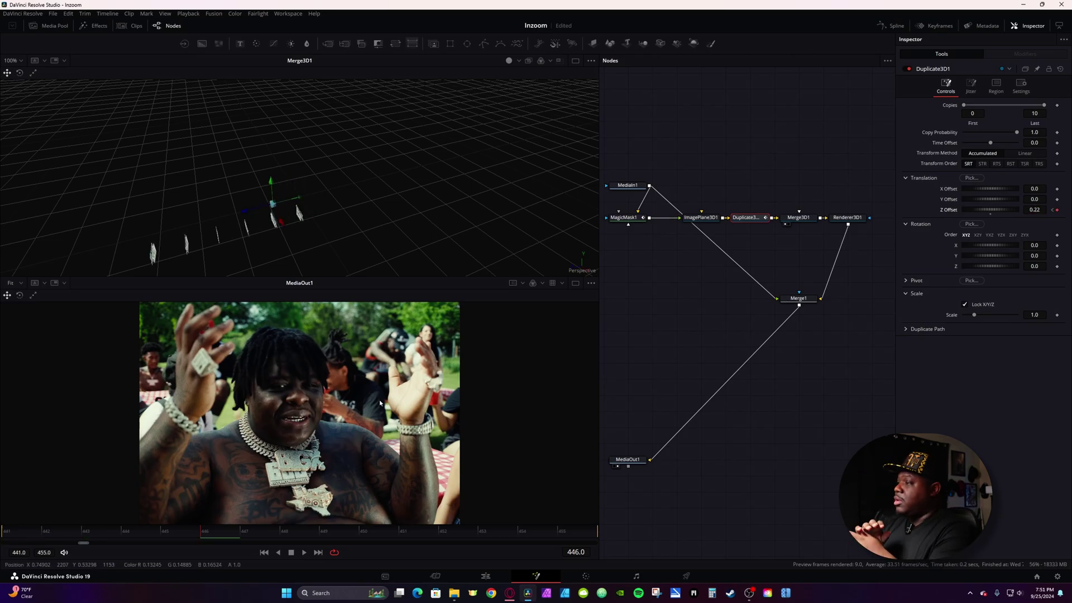
Set the Merge1 operator to Under.
scroll(1034, 209, "up", 1)
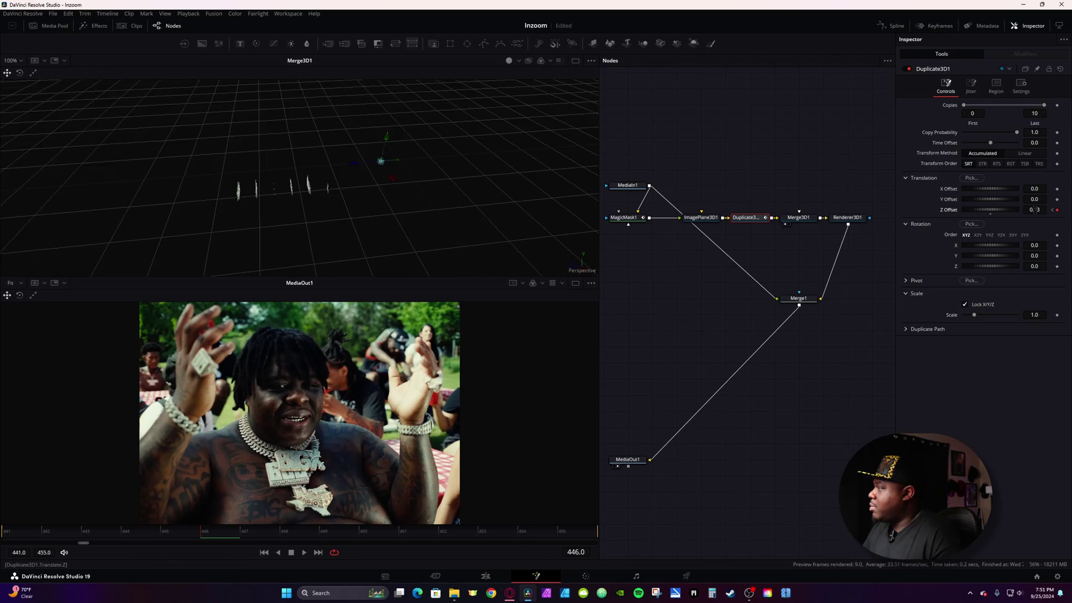
left_click(798, 298)
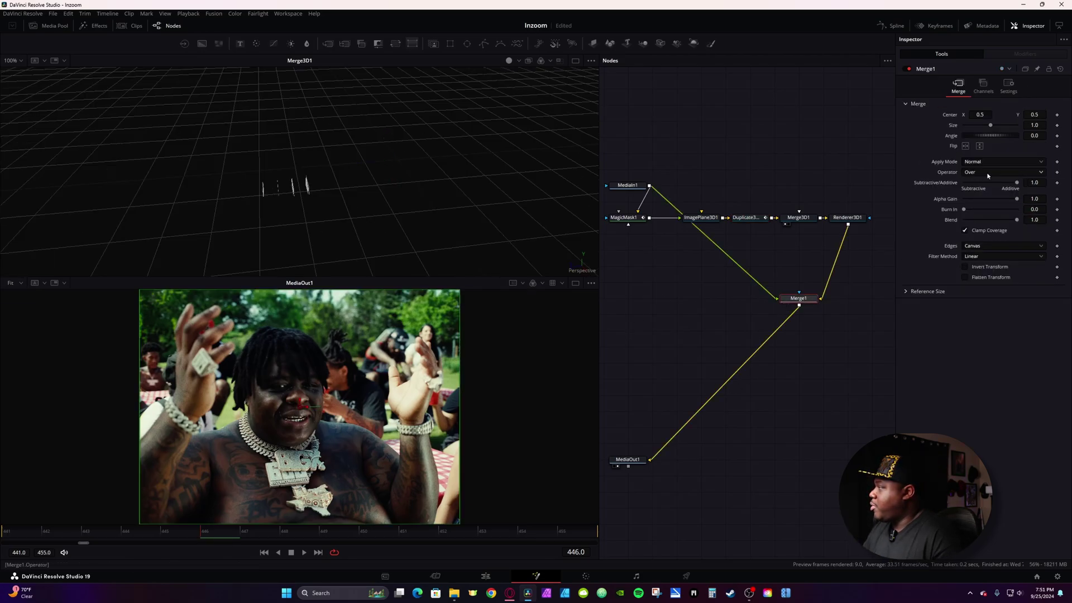
left_click(988, 174)
left_click(986, 265)
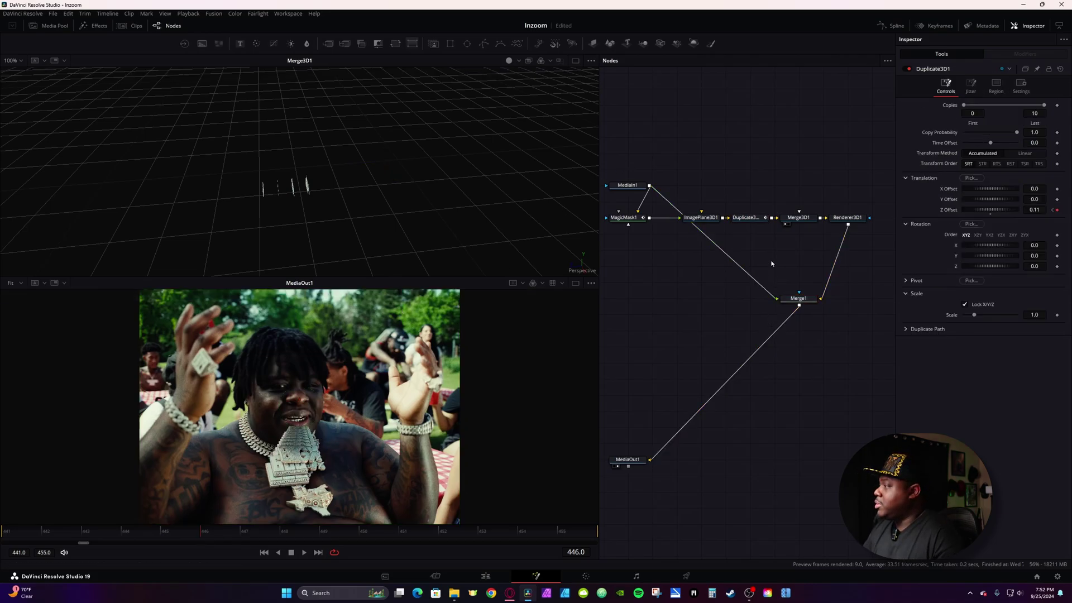
Keyframe Duplicate3D1's Y Offset from frame 441 to -0.018 at frame 446.
left_click(746, 217)
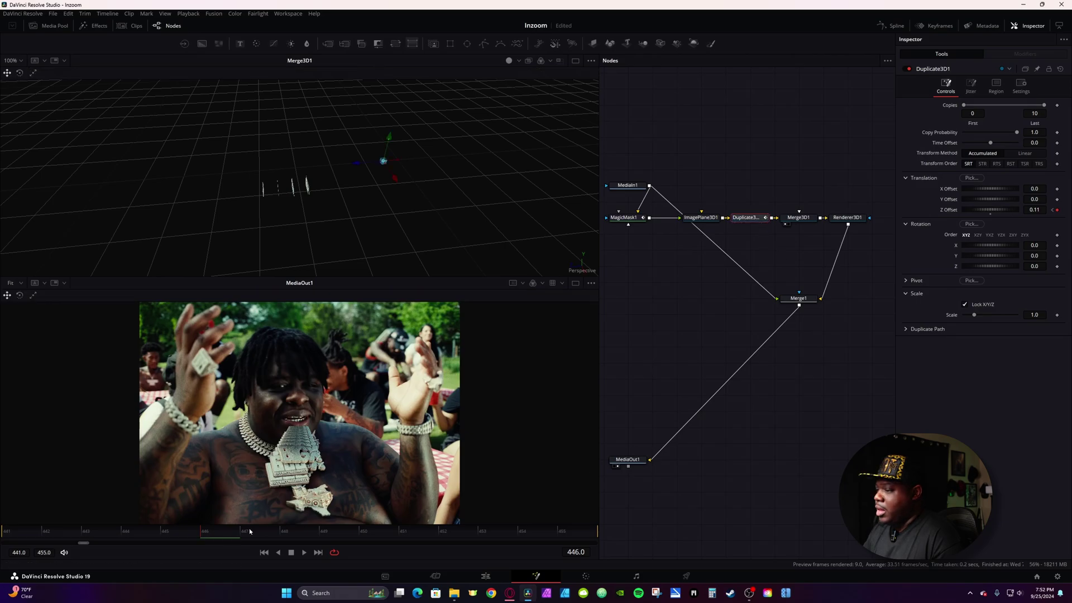
left_click(15, 535)
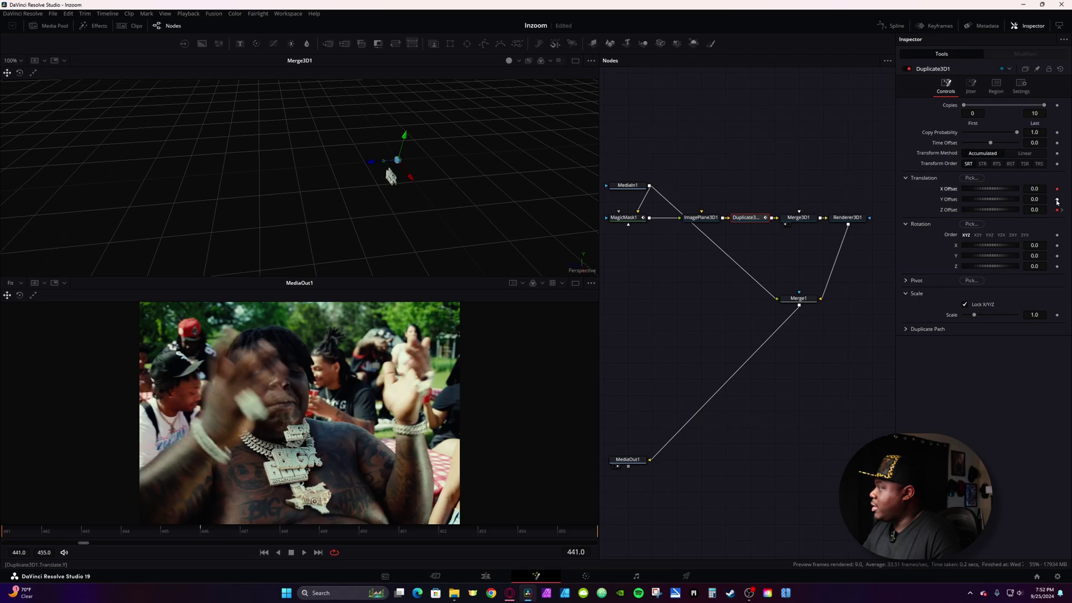
left_click(1057, 200)
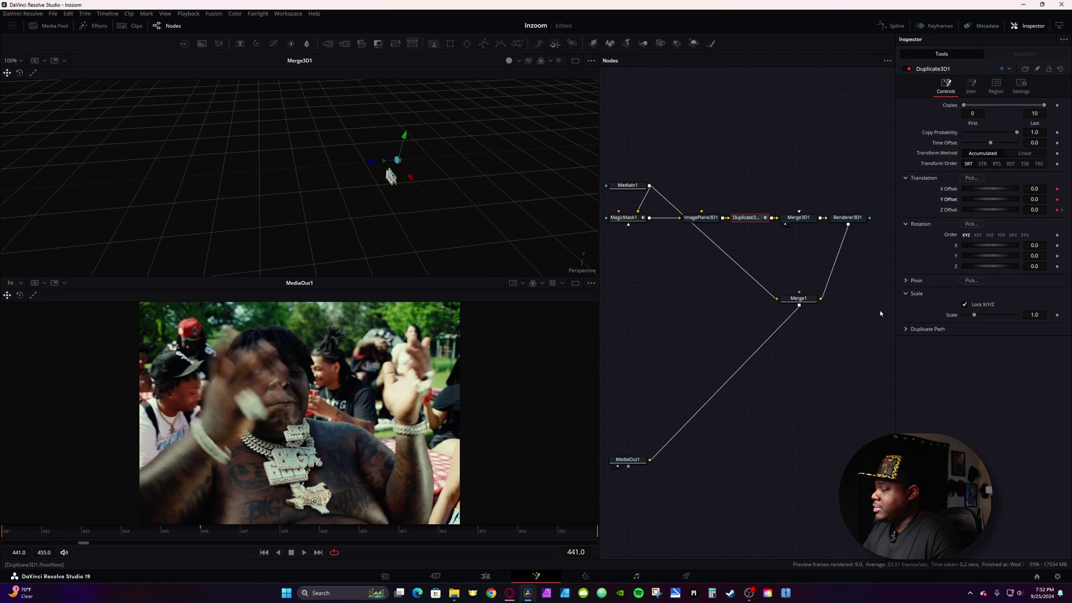
left_click(202, 535)
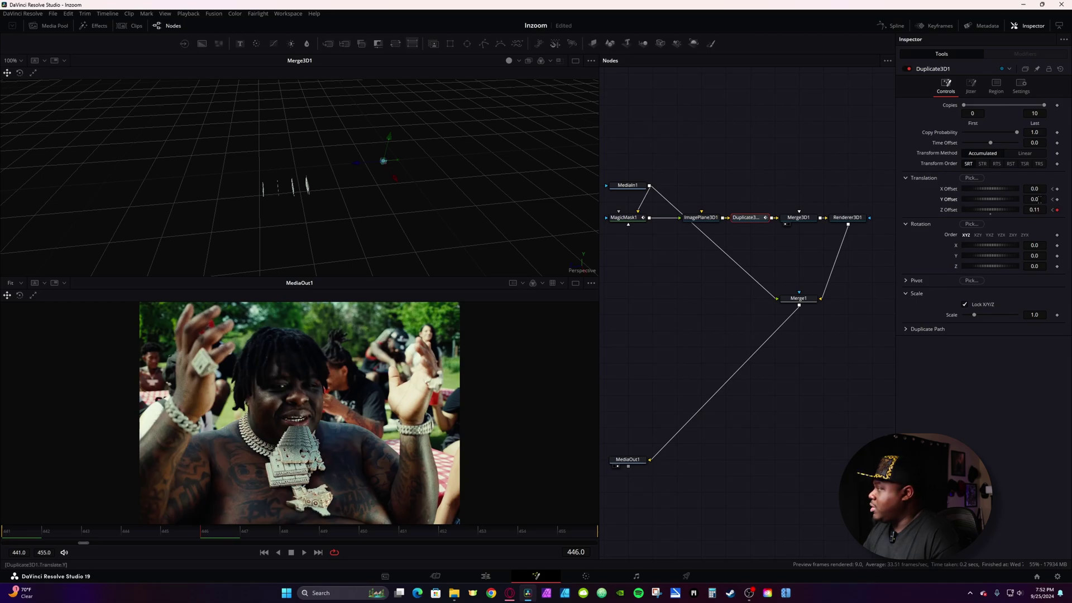
left_click_drag(1038, 199, 1024, 200)
Set ImagePlane3D1 to Scale 2.127, X -0.007, Y -0.023 and preview the stack up to frame 446.
left_click(704, 218)
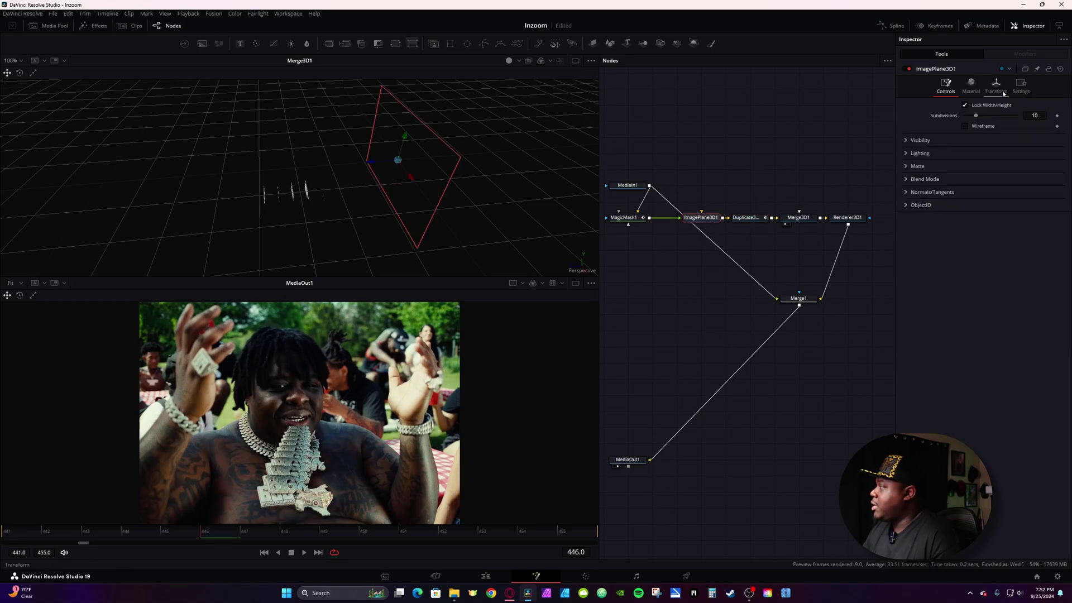
left_click(997, 85)
mouse_move(1034, 125)
left_mouse_down()
mouse_move(1008, 125)
mouse_move(1038, 128)
left_mouse_up()
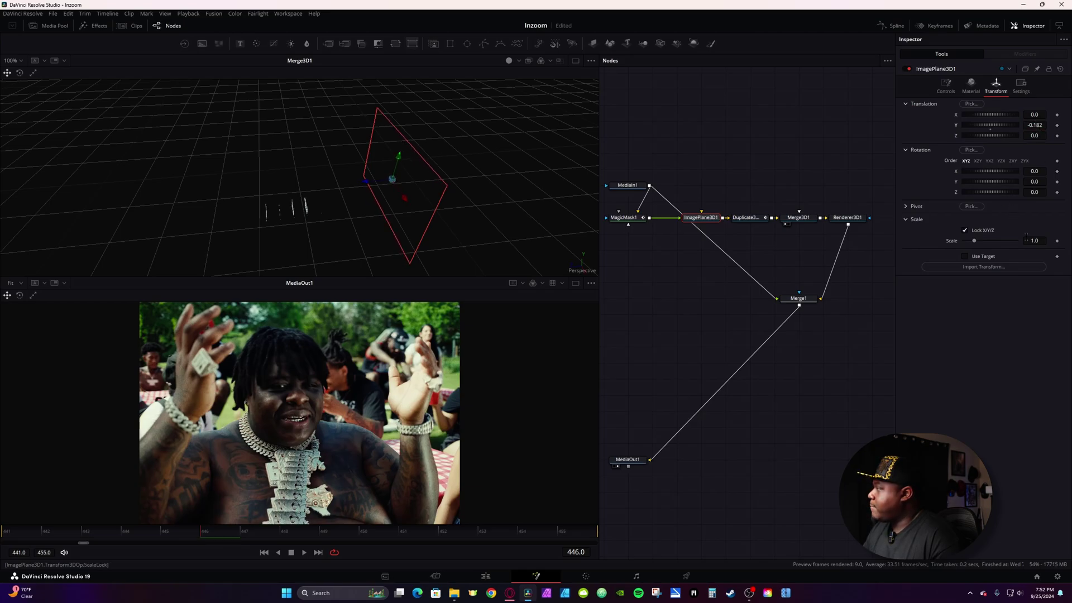
left_click_drag(1026, 237, 1053, 238)
left_click(24, 540)
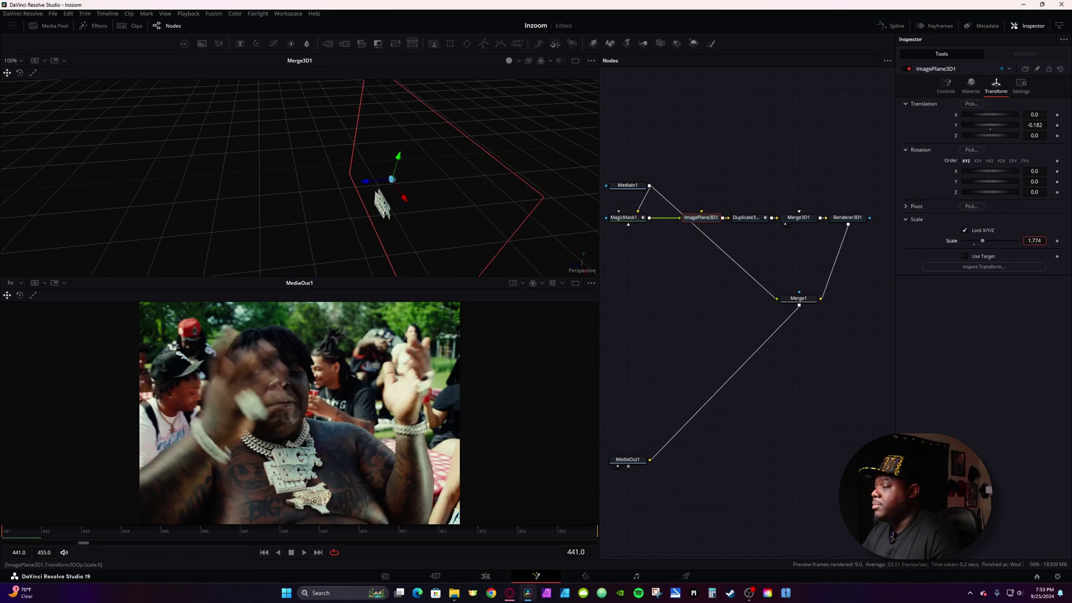
left_click_drag(1029, 241, 1034, 240)
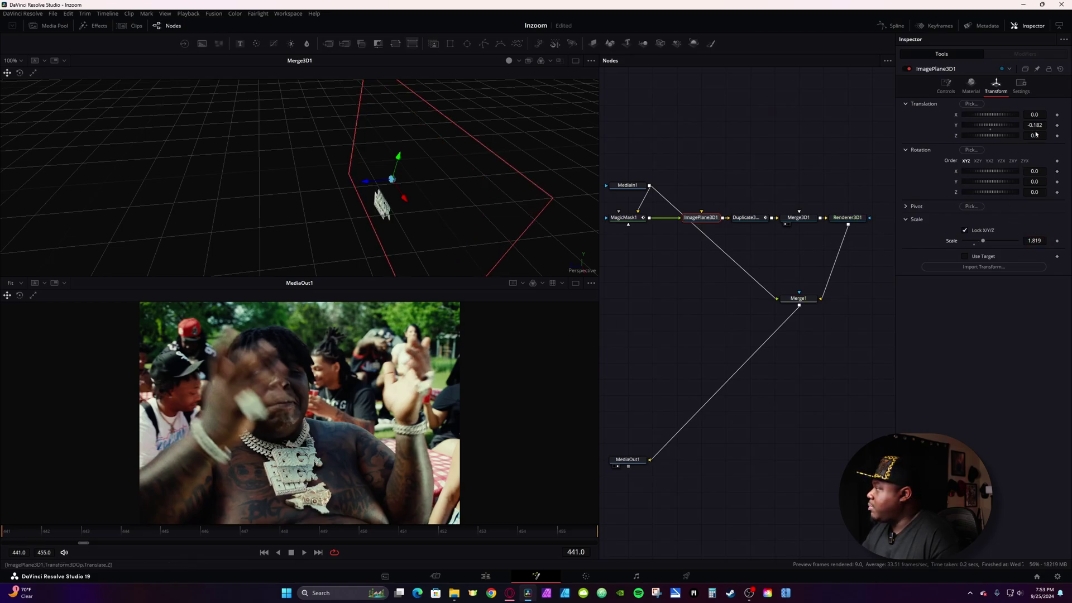
left_click_drag(1036, 125, 1036, 126)
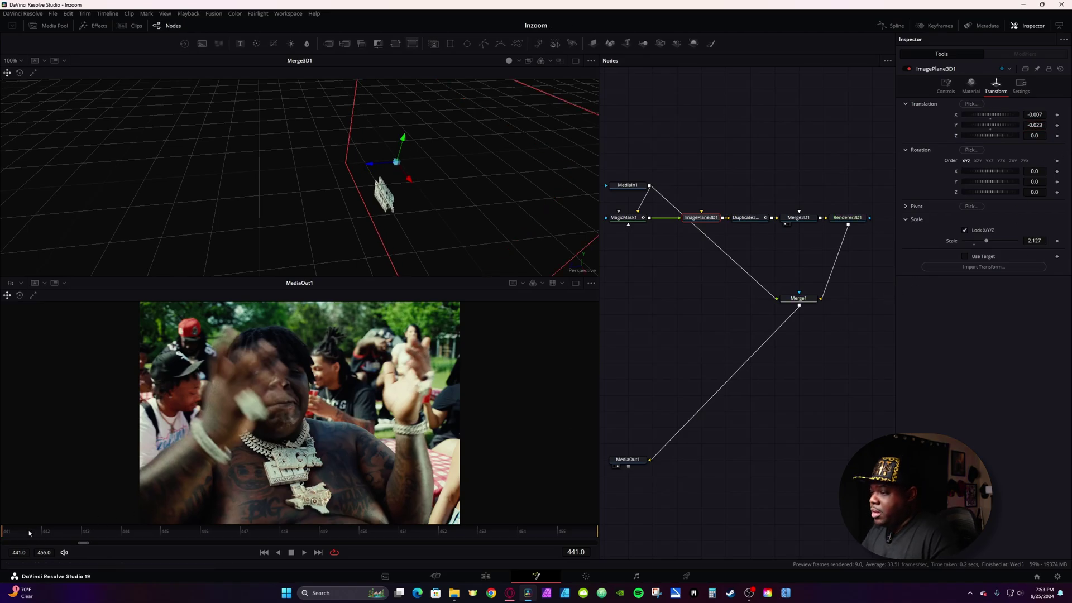
left_click_drag(29, 533, 221, 529)
scroll(311, 412, "down", 3)
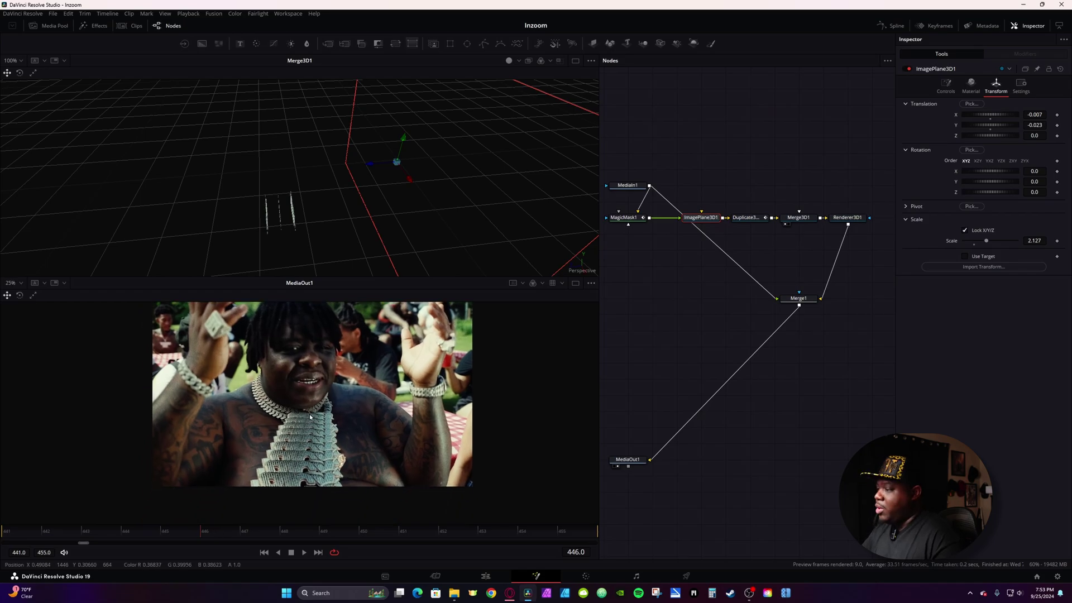
Rotate Duplicate3D1's copies X -5.4, Y 1.5 and reduce the Z Offset to about 0.
left_click(748, 218)
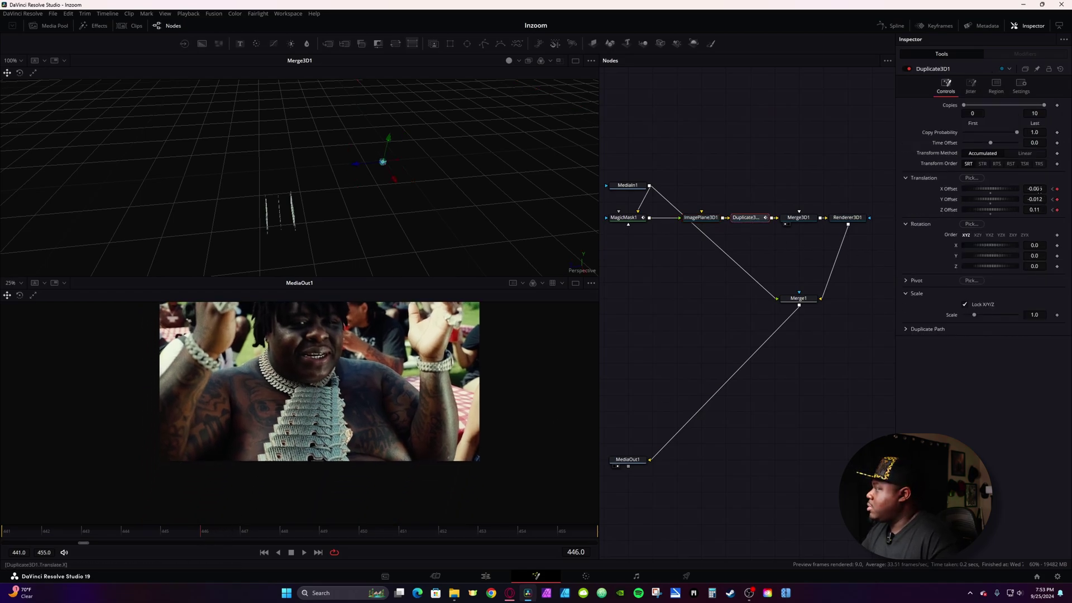
mouse_move(1031, 245)
left_mouse_down()
mouse_move(1002, 244)
mouse_move(1045, 255)
mouse_move(1033, 255)
left_mouse_up()
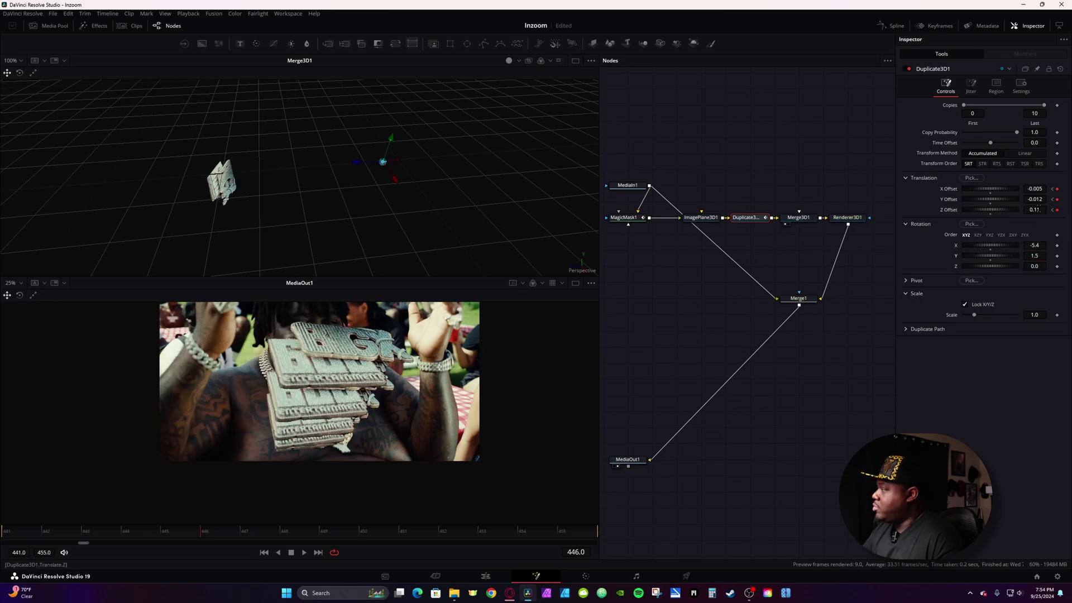
left_click_drag(1039, 209, 1033, 210)
key("Up")
key("Up")
key("Up")
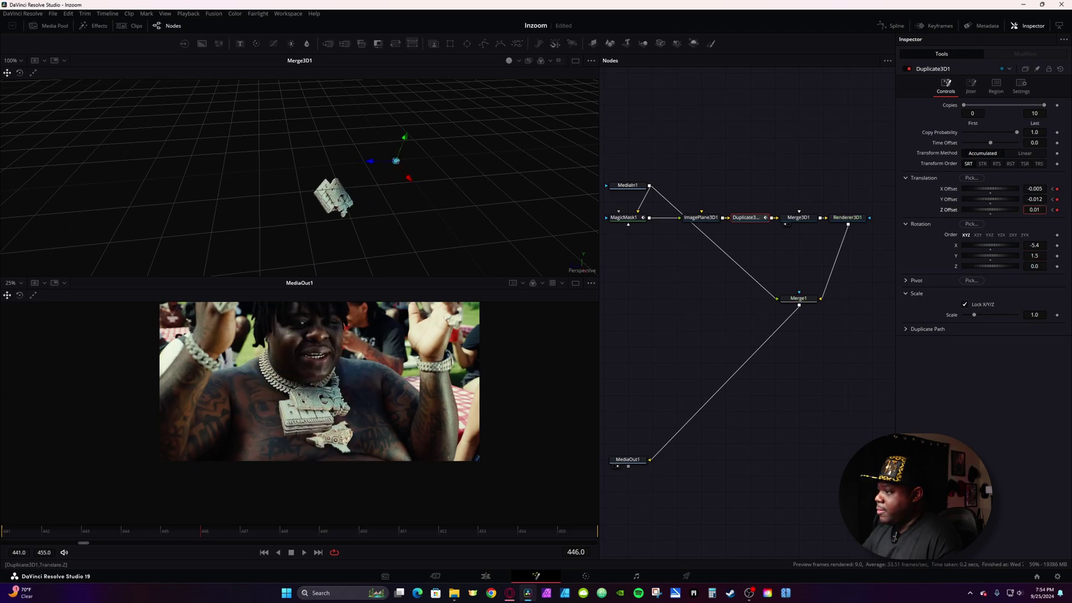
left_click(77, 531)
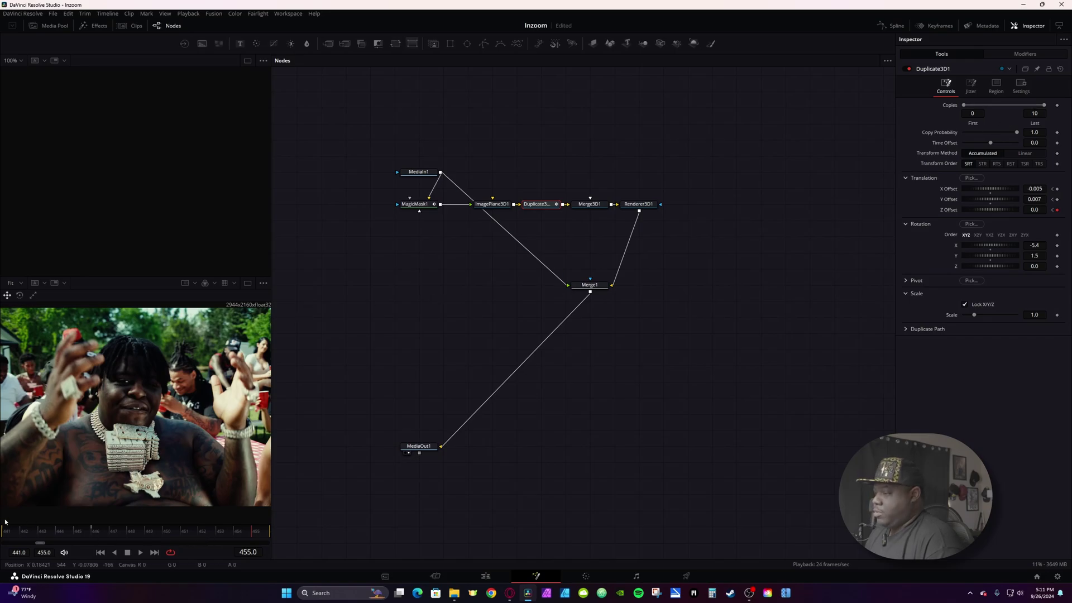
Keyframe Duplicate3D1's Copies Last at 1 on frame 441 and 10 on frame 446.
left_click(13, 535)
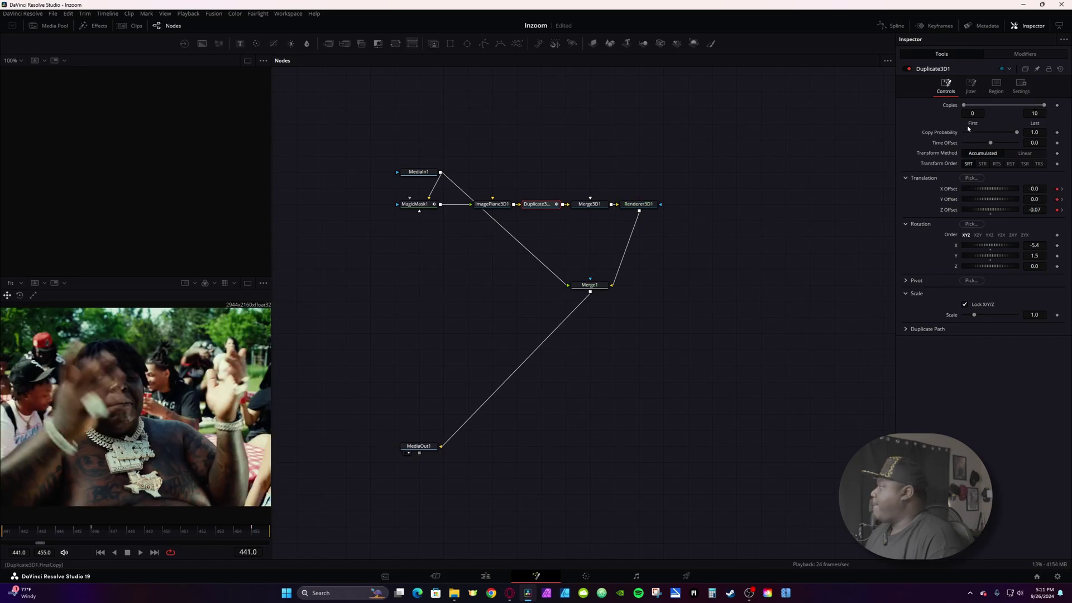
left_click(1057, 106)
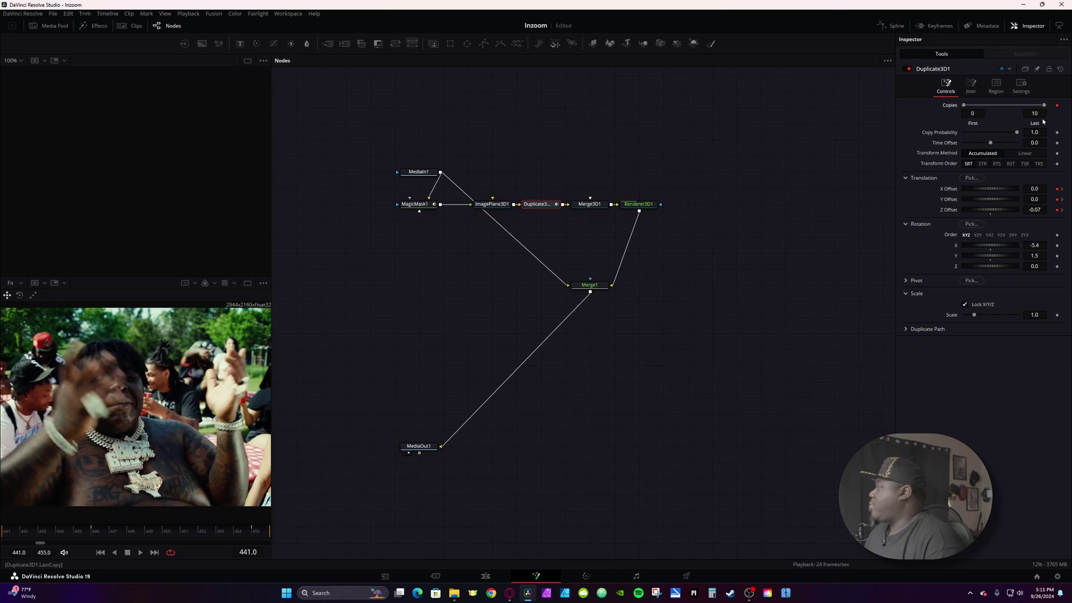
left_click(1042, 115)
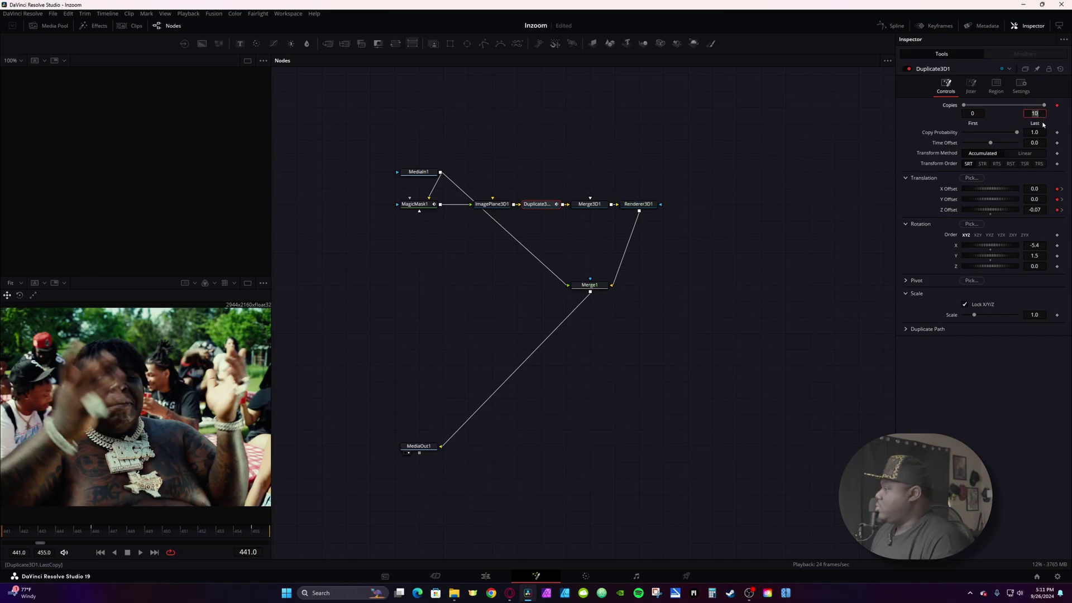
key("Tab")
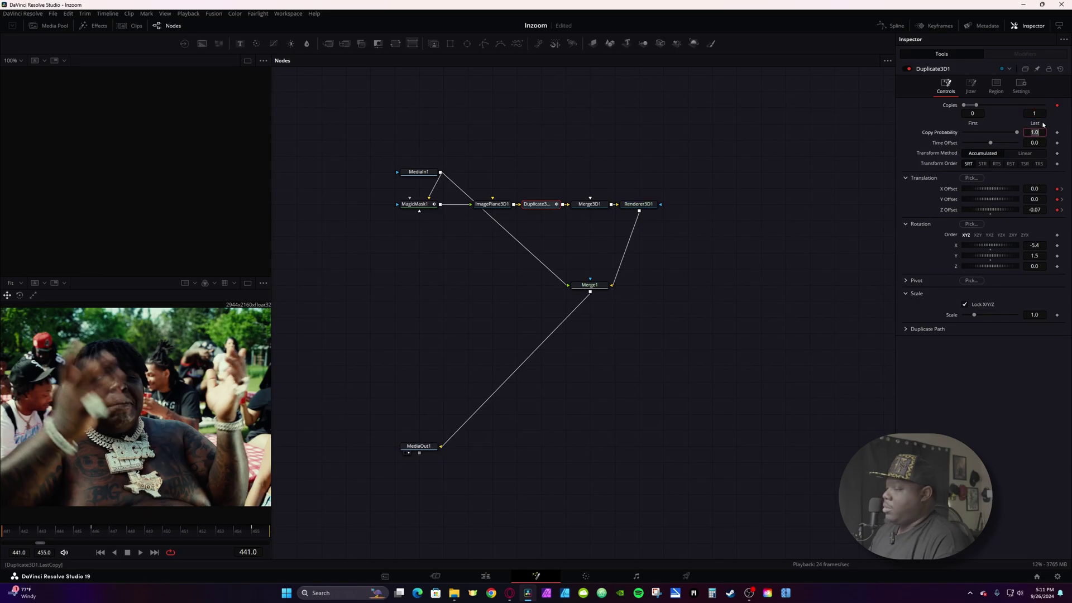
left_click(93, 532)
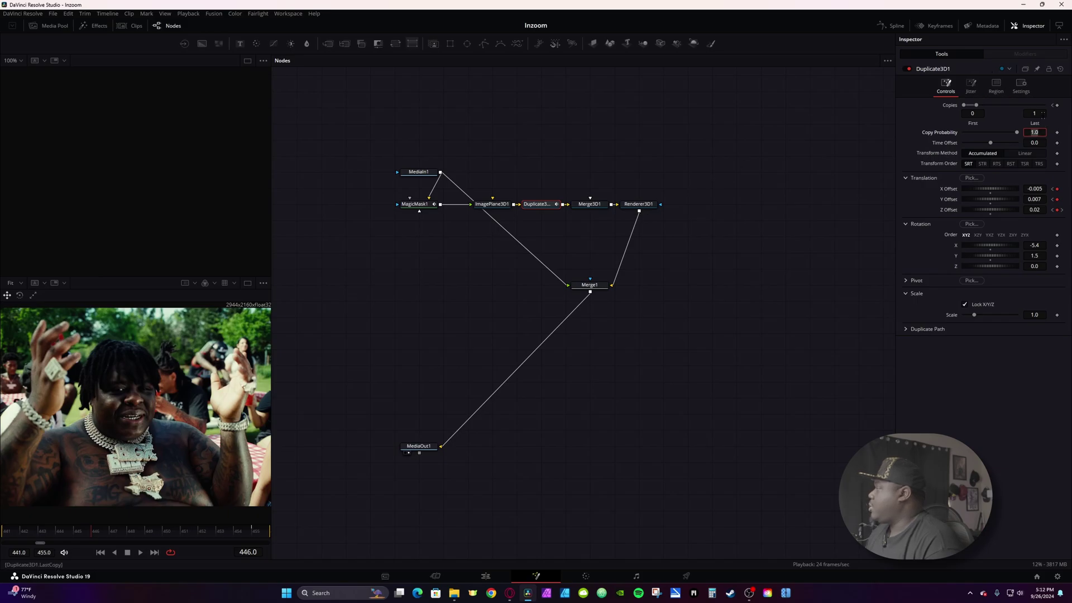
left_click(1042, 114)
type("0")
key("Tab")
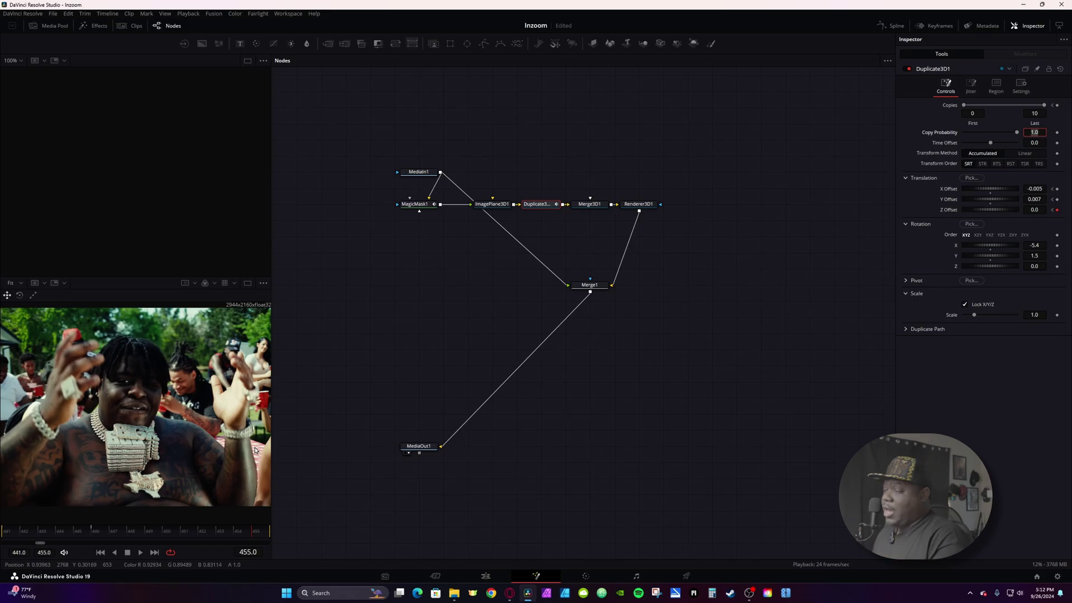
Return Copies Last to 1 at frame 455 and show the animation curves in the spline editor.
left_click(236, 537)
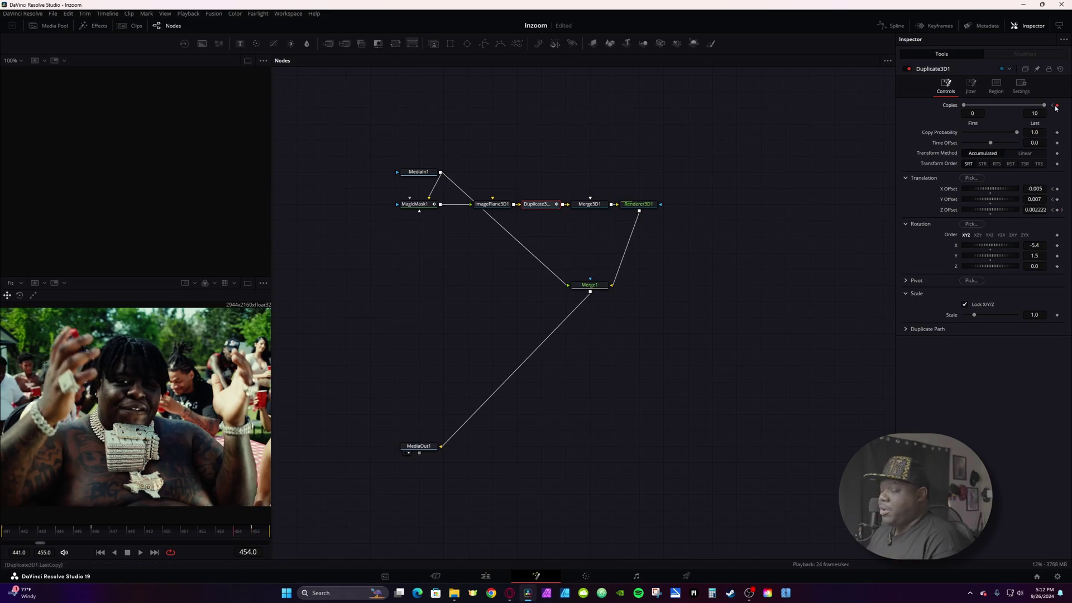
left_click(254, 532)
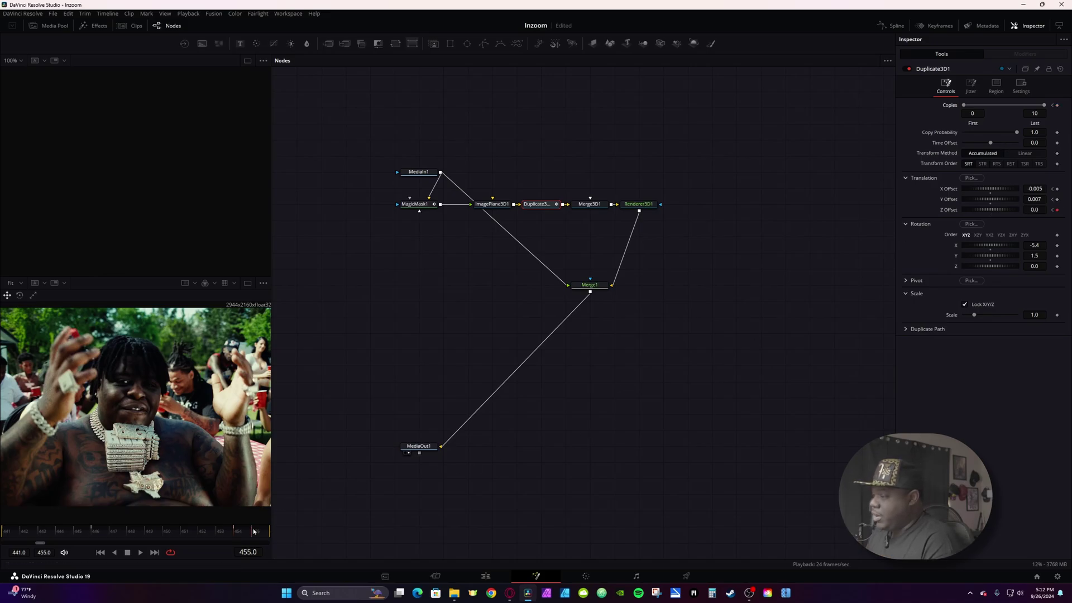
left_click(1035, 113)
type("1")
key("Return")
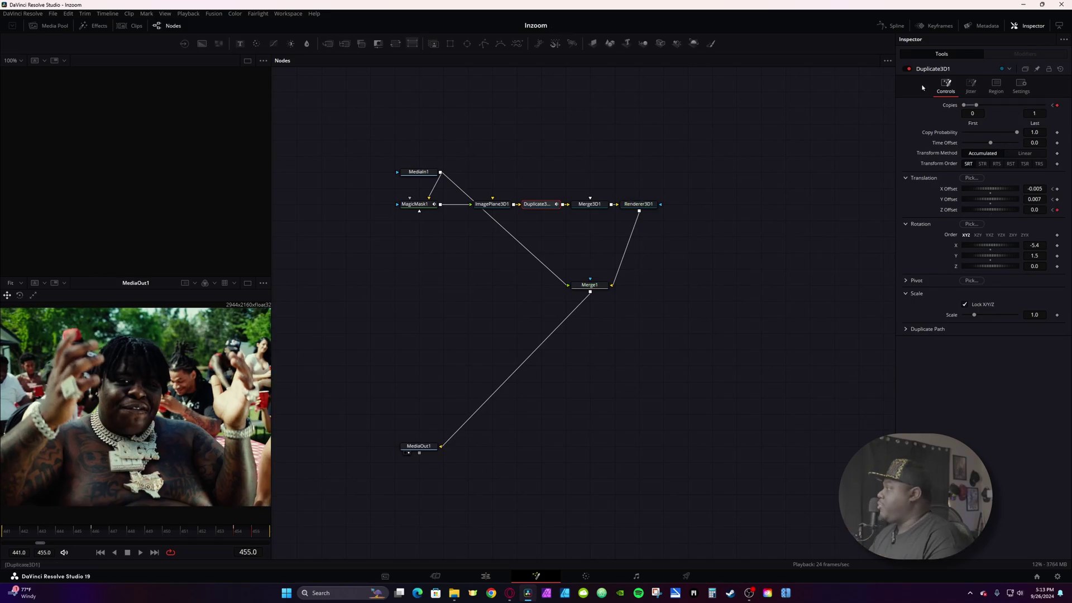
left_click(890, 25)
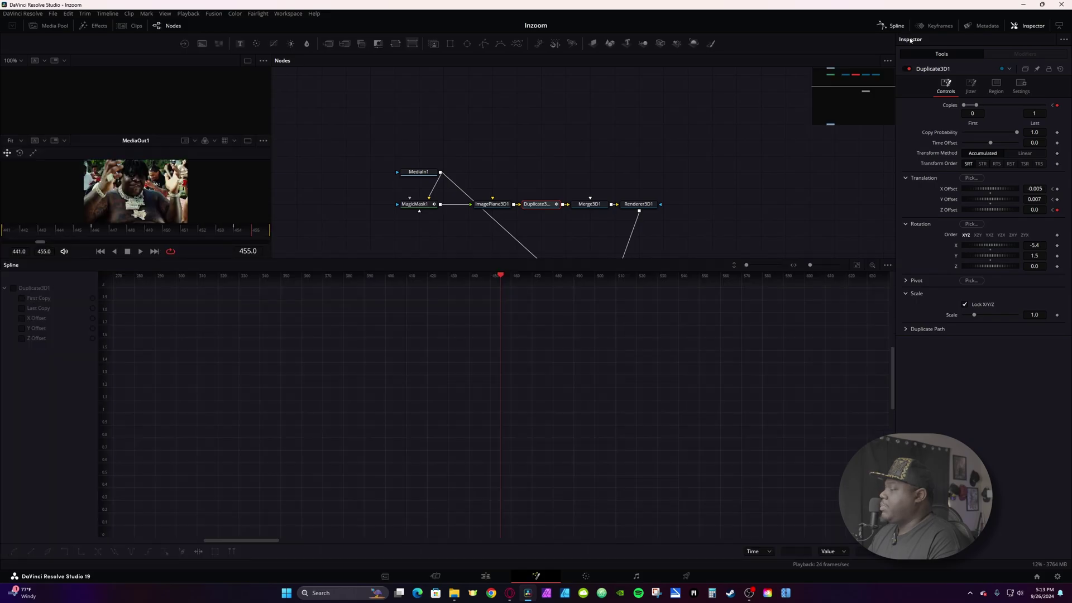
Smooth all of Duplicate3D1's copy-count keyframes in the Spline editor.
left_click(16, 289)
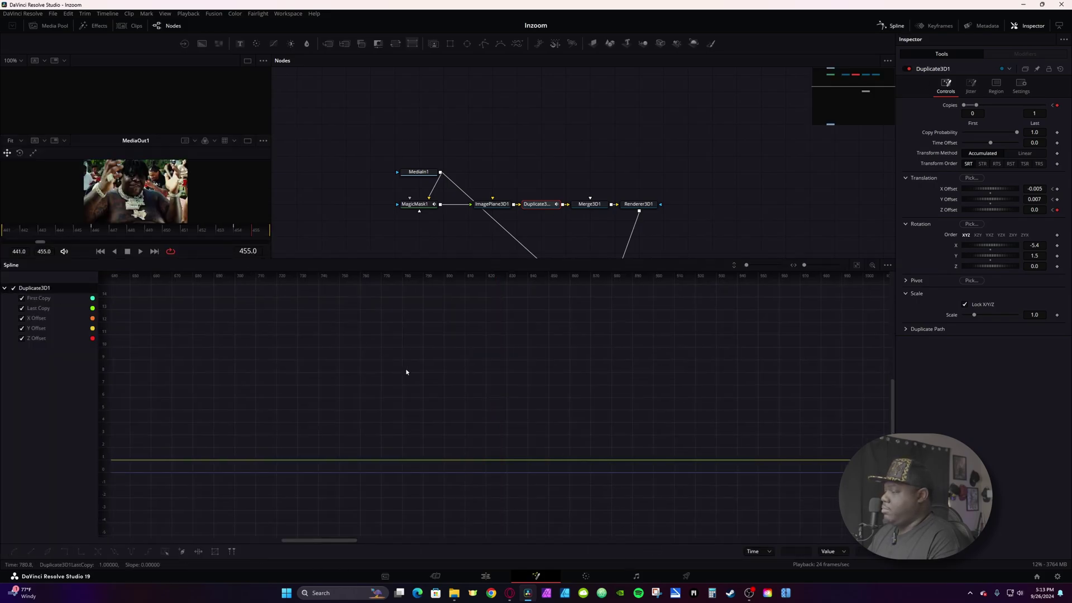
key("ctrl+f")
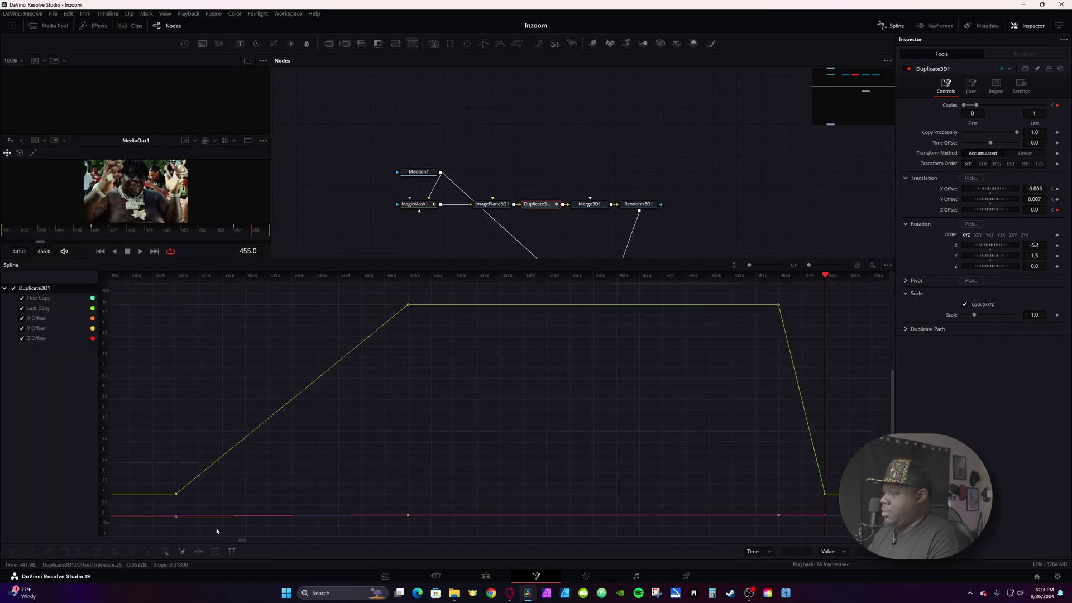
left_click(165, 552)
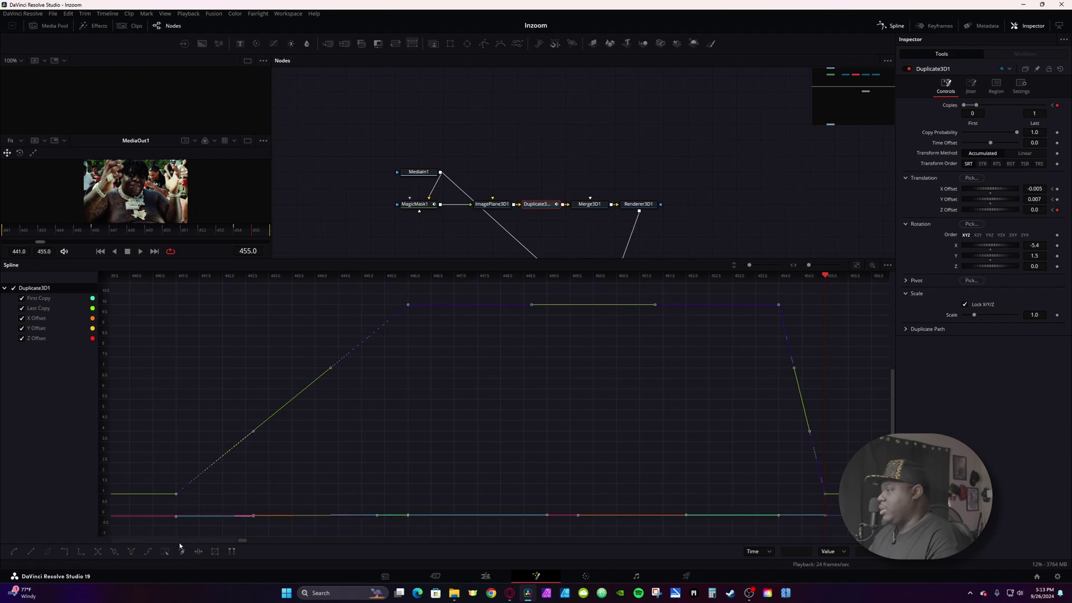
left_click(181, 551)
left_click(650, 210)
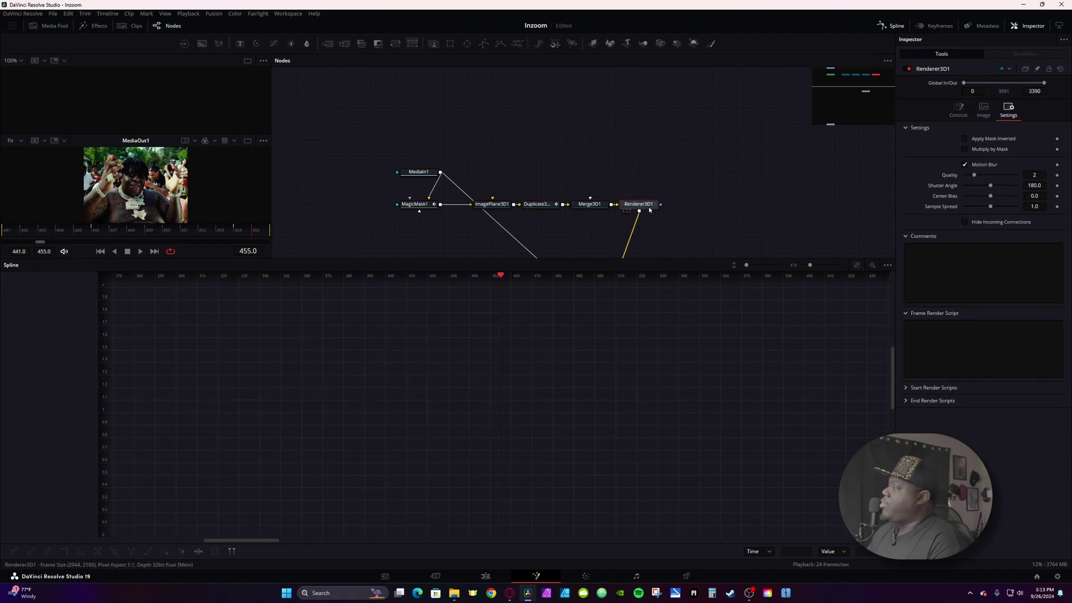
Make the two peak keyframes linear so Last Copy holds flat at 10.
left_click(534, 208)
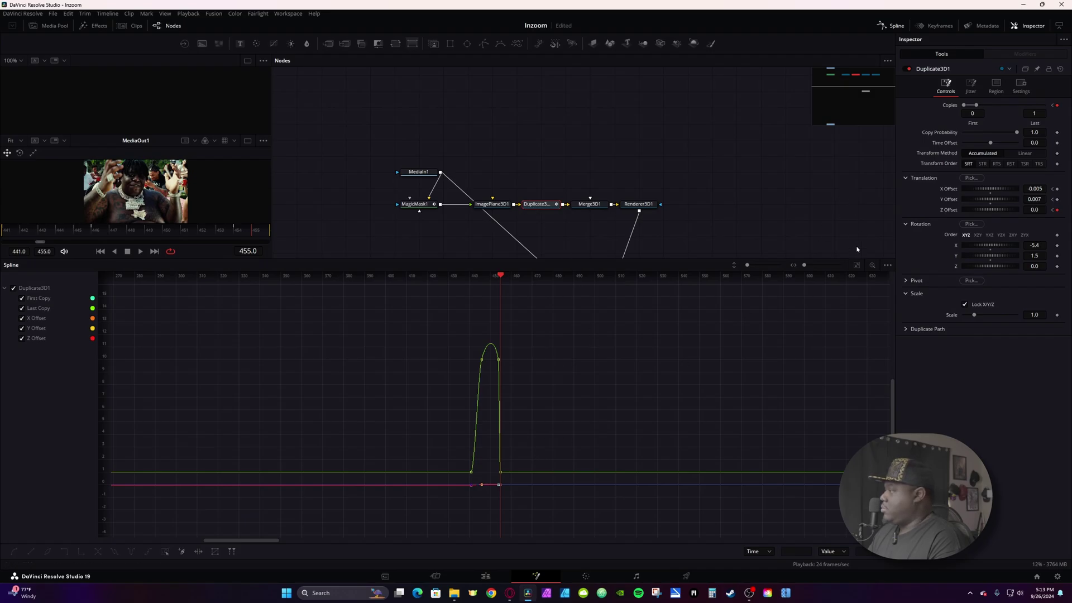
key("ctrl+f")
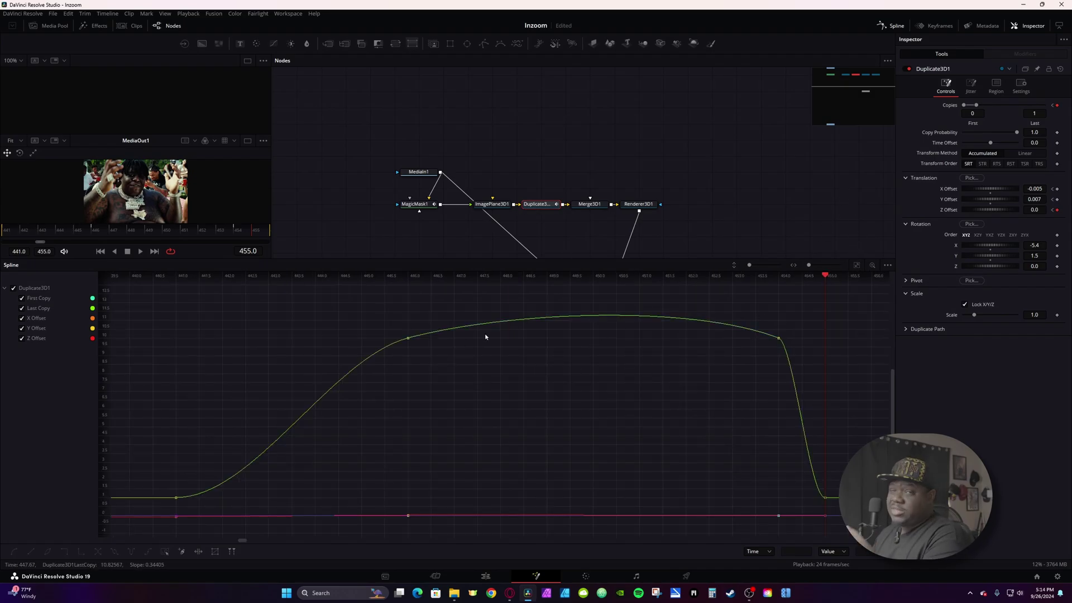
left_click_drag(809, 364, 257, 303)
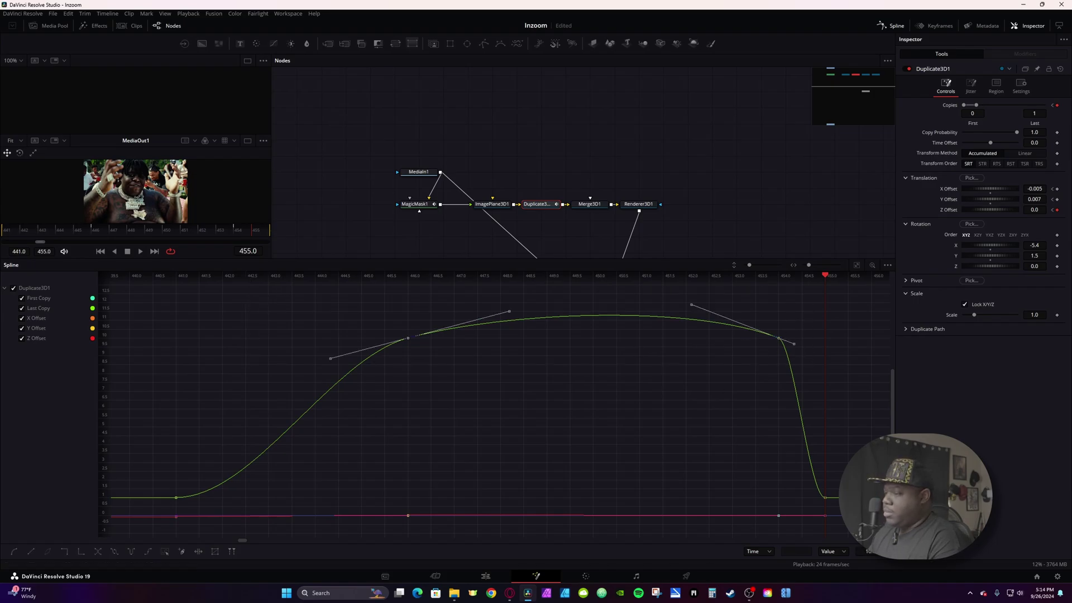
left_click(32, 553)
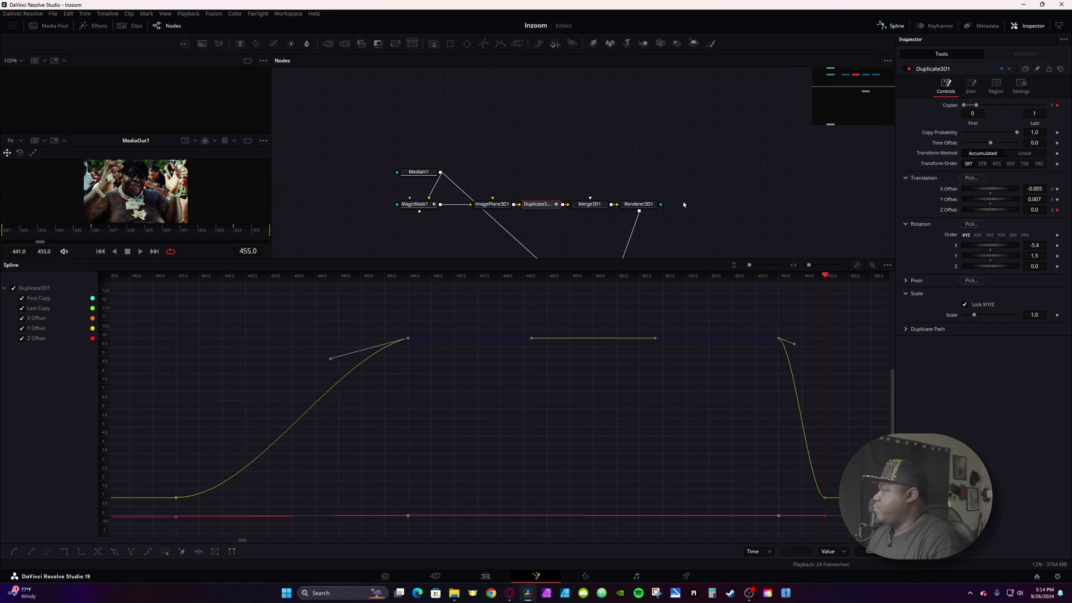
left_click(647, 205)
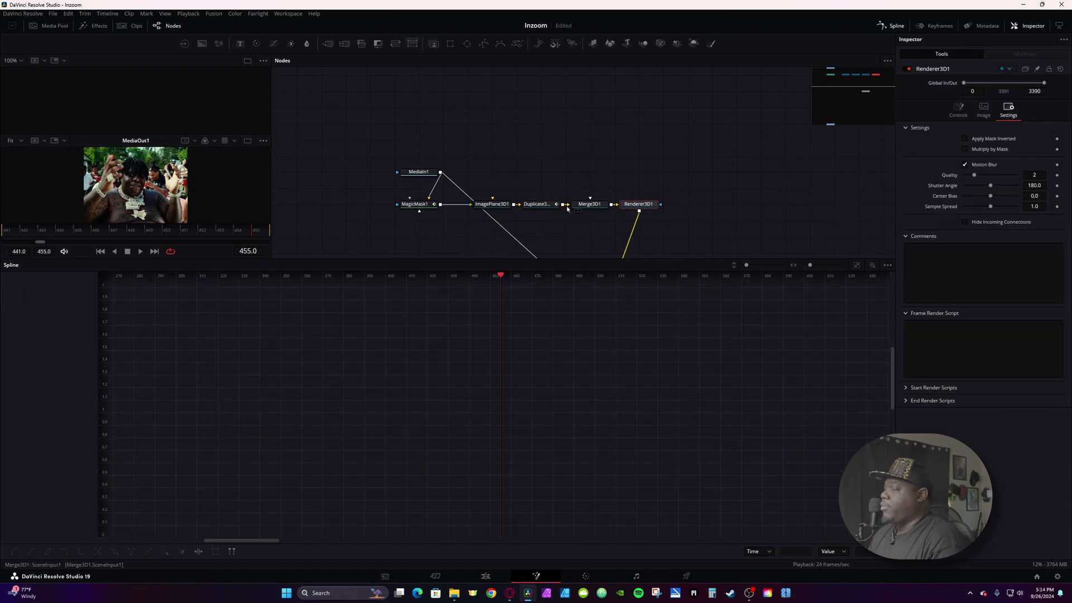